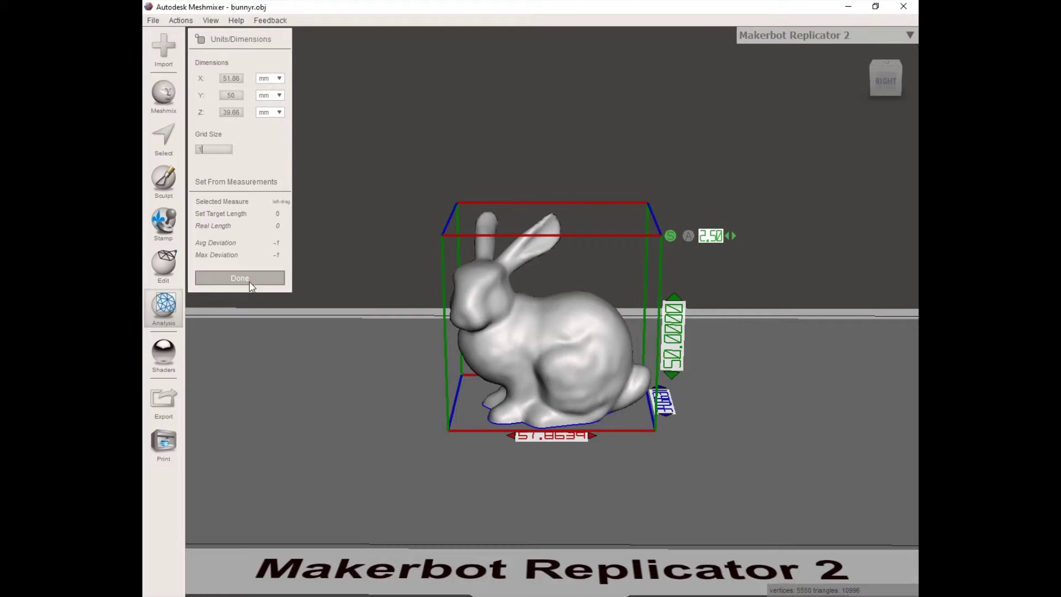
Close the dimension settings and try a plane cut on the bunny, lowering the cutting plane slightly before cancelling it.
left_click(250, 279)
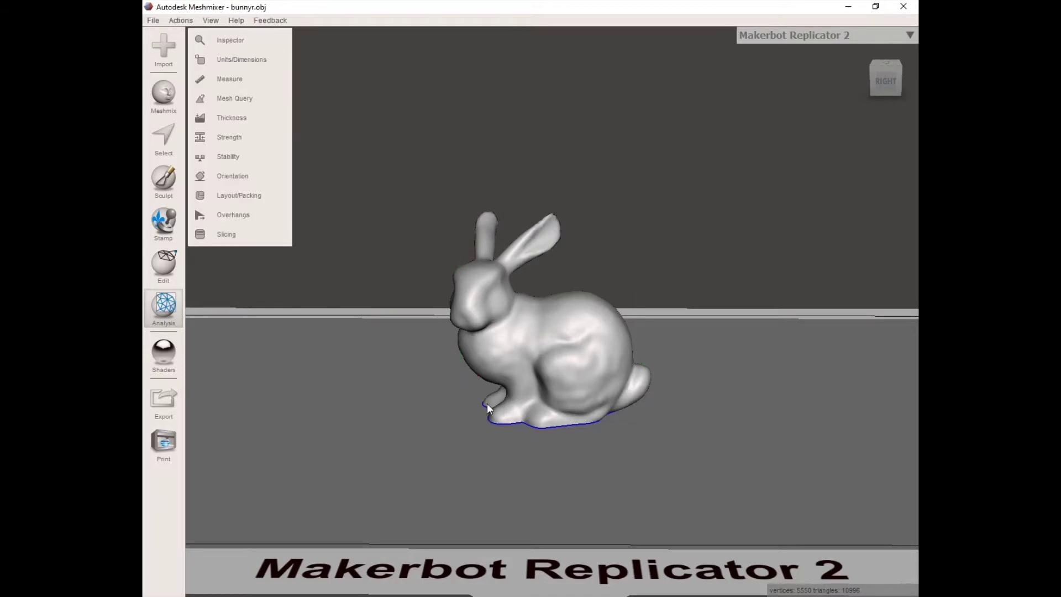
scroll(486, 404, "up", 2)
mouse_move(407, 396)
right_mouse_down()
mouse_move(407, 406)
mouse_move(407, 394)
right_mouse_up()
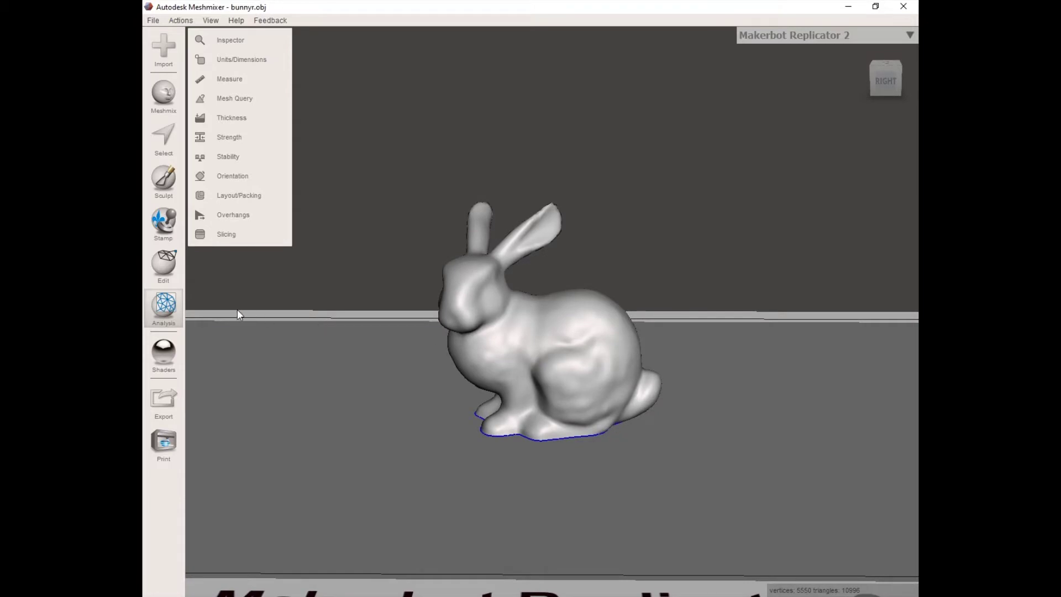
left_click(172, 265)
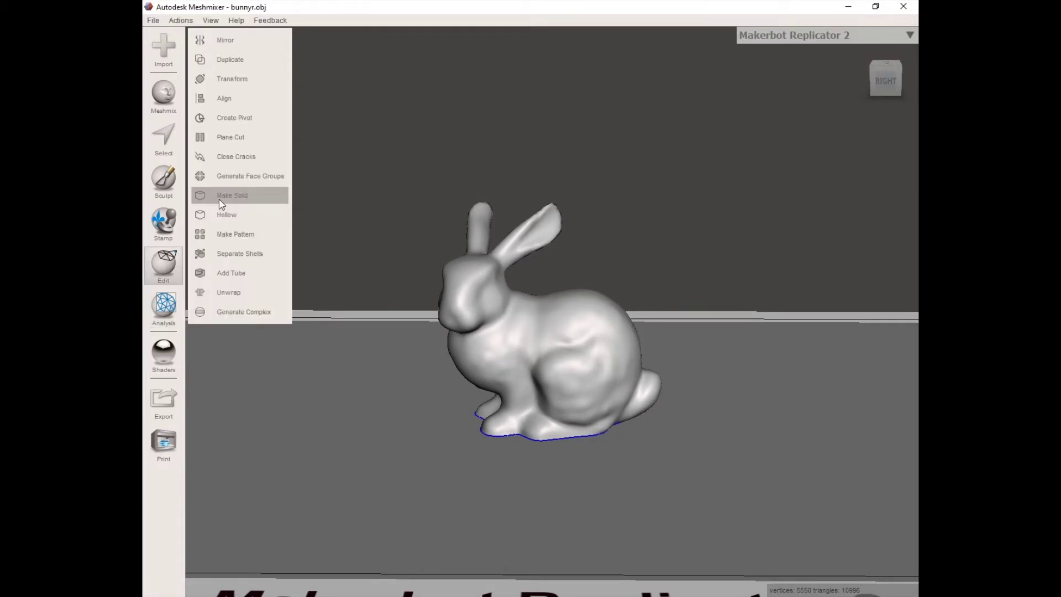
left_click(241, 137)
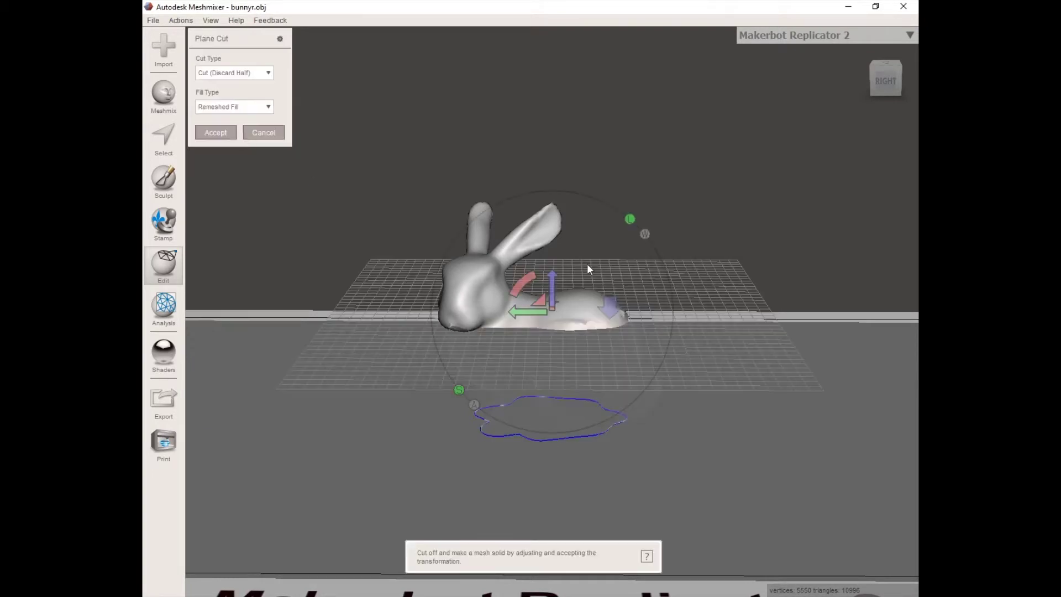
scroll(573, 290, "up", 5)
right_click_drag(559, 321, 563, 304)
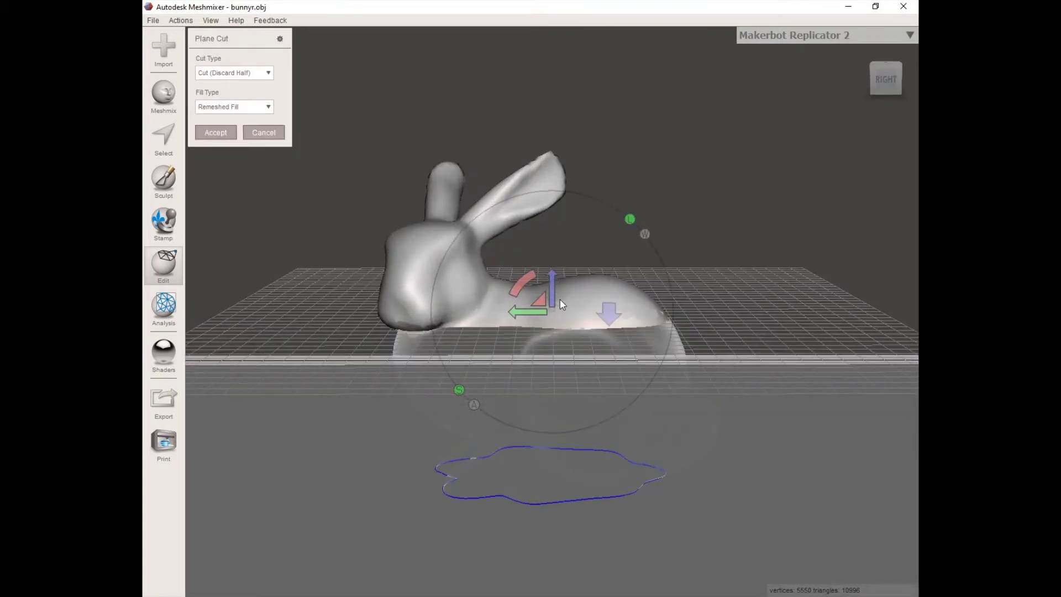
mouse_move(553, 278)
left_mouse_down()
mouse_move(548, 257)
mouse_move(550, 283)
left_mouse_up()
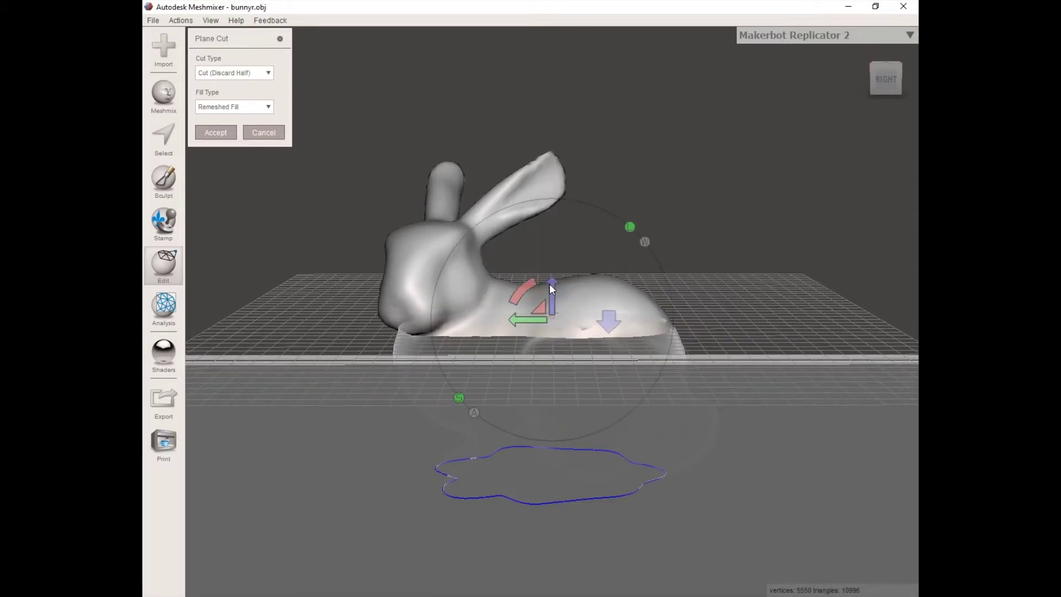
left_click(268, 134)
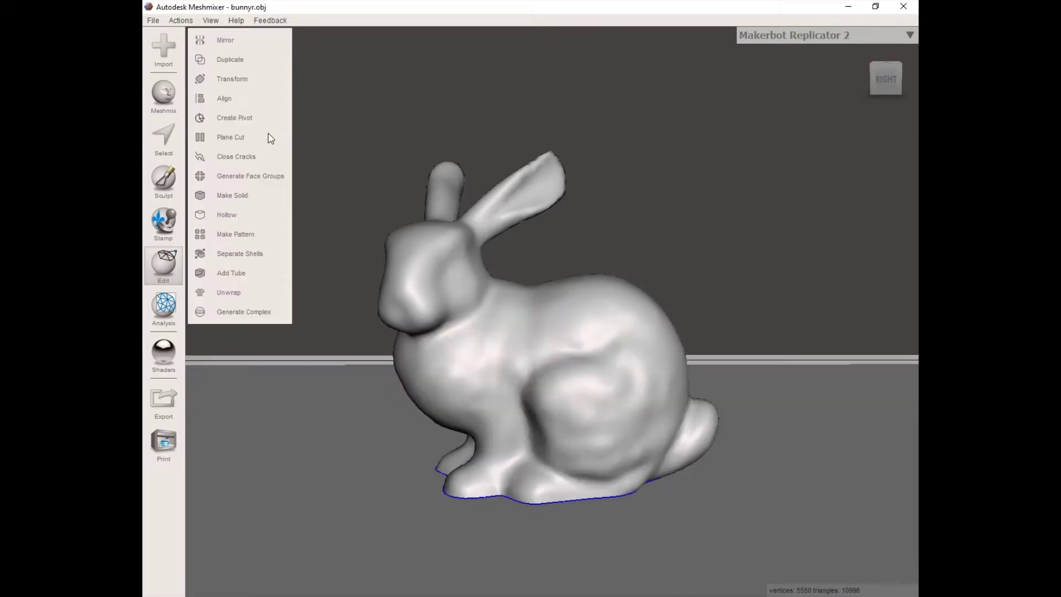
Set the scene's grid size to 10 in Units/Dimensions and finish.
left_click(163, 313)
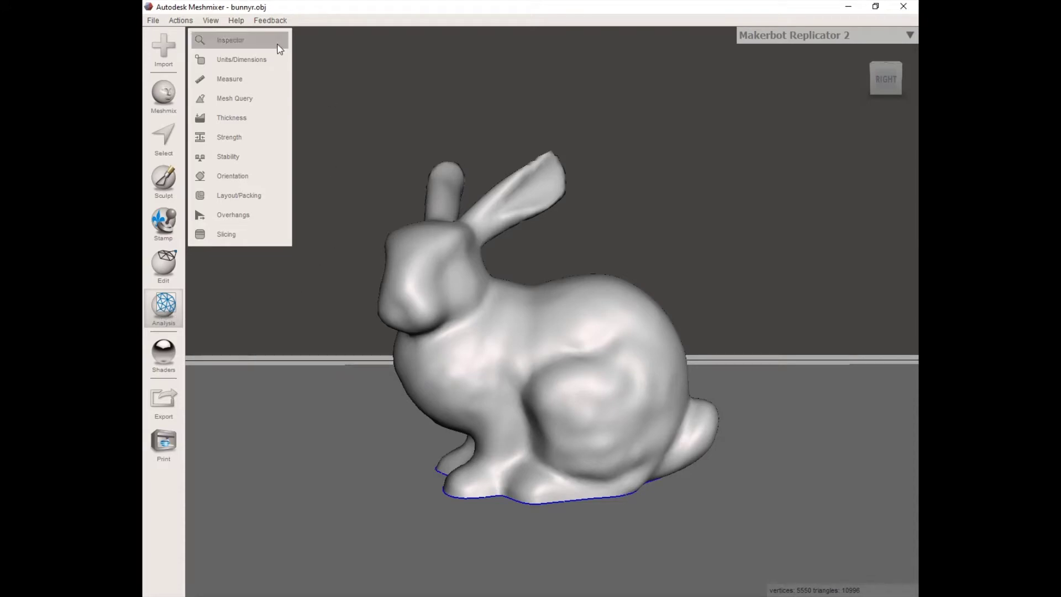
left_click(266, 60)
left_click_drag(226, 149, 192, 164)
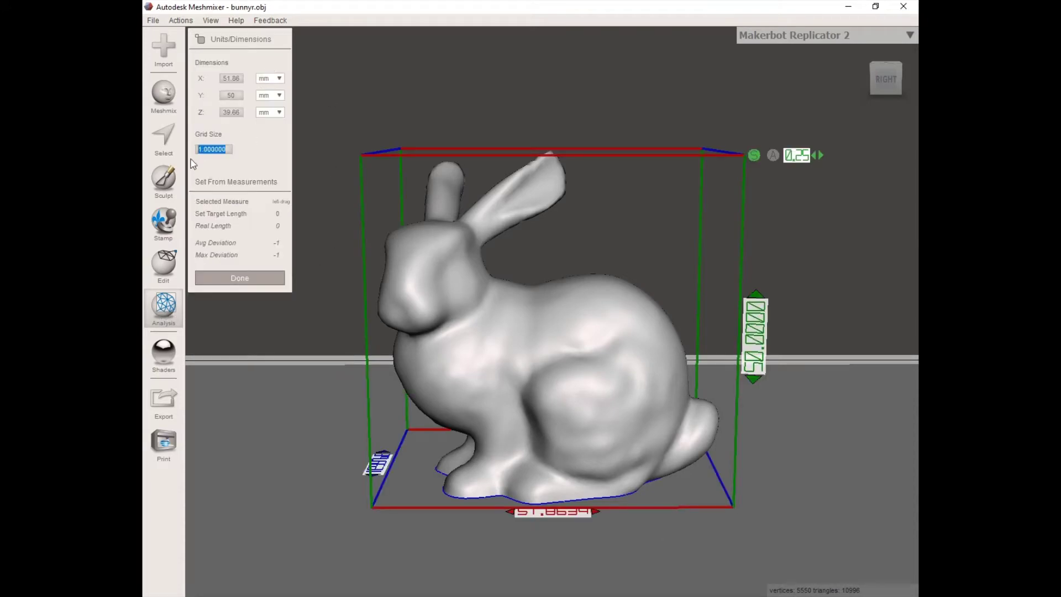
type("10")
left_click(249, 278)
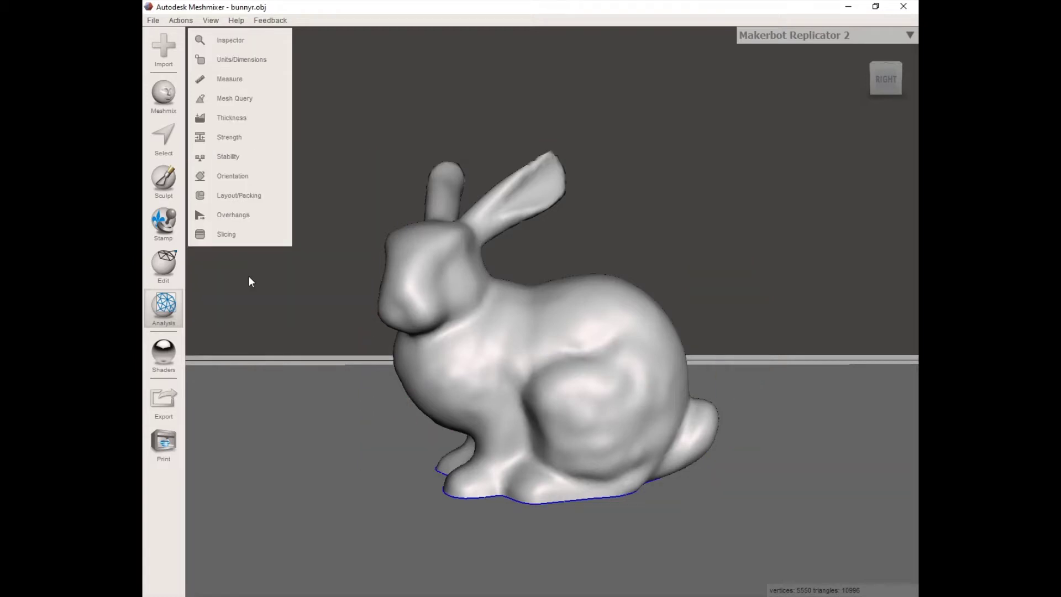
Try lowering the plane cut's cutting plane with the coarser grid, then cancel the cut.
left_click(174, 268)
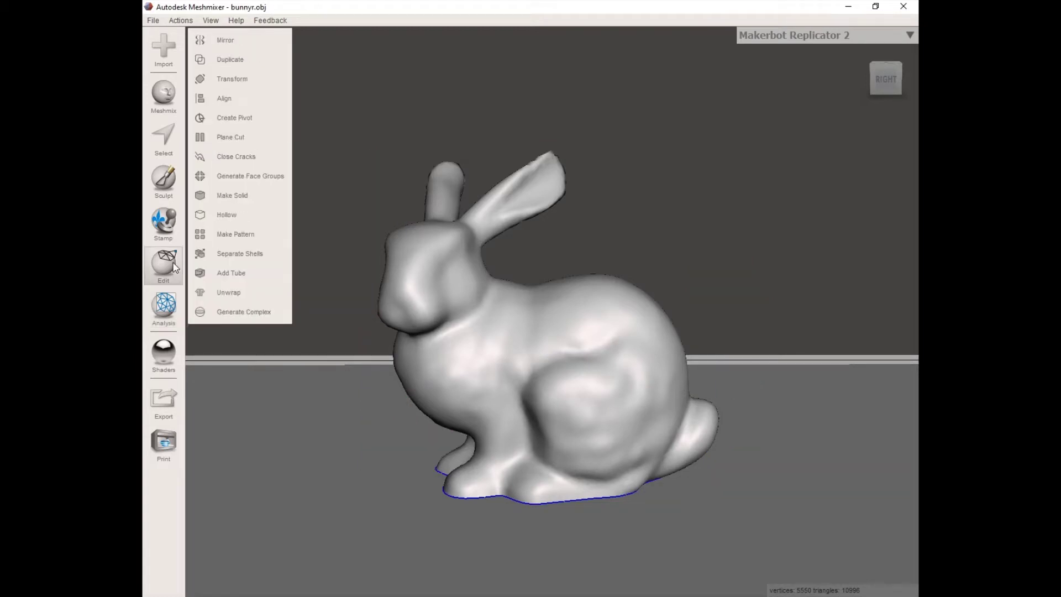
left_click(260, 137)
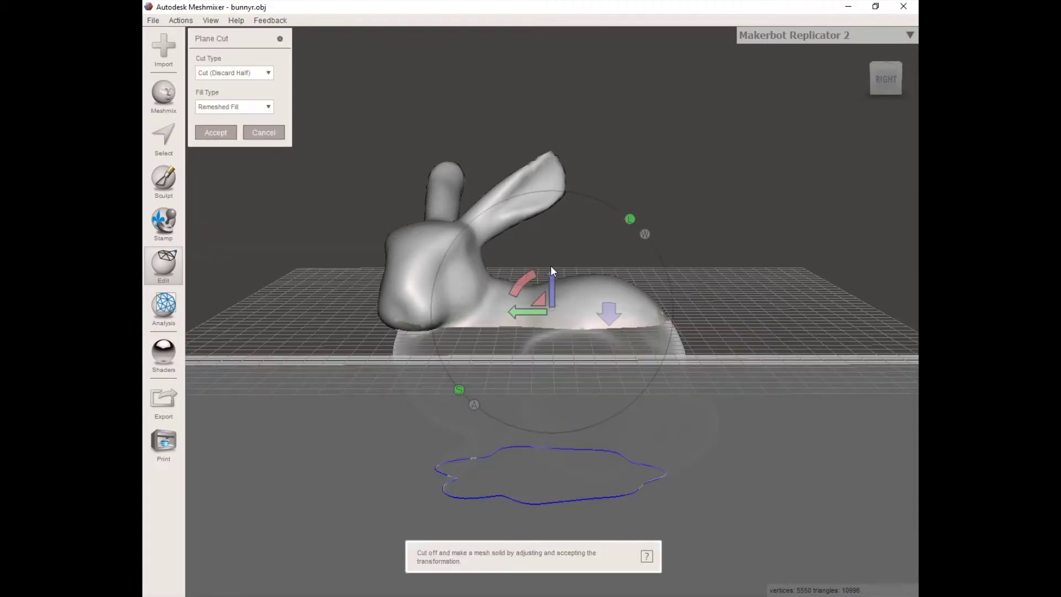
mouse_move(552, 274)
left_mouse_down()
mouse_move(544, 247)
mouse_move(547, 293)
left_mouse_up()
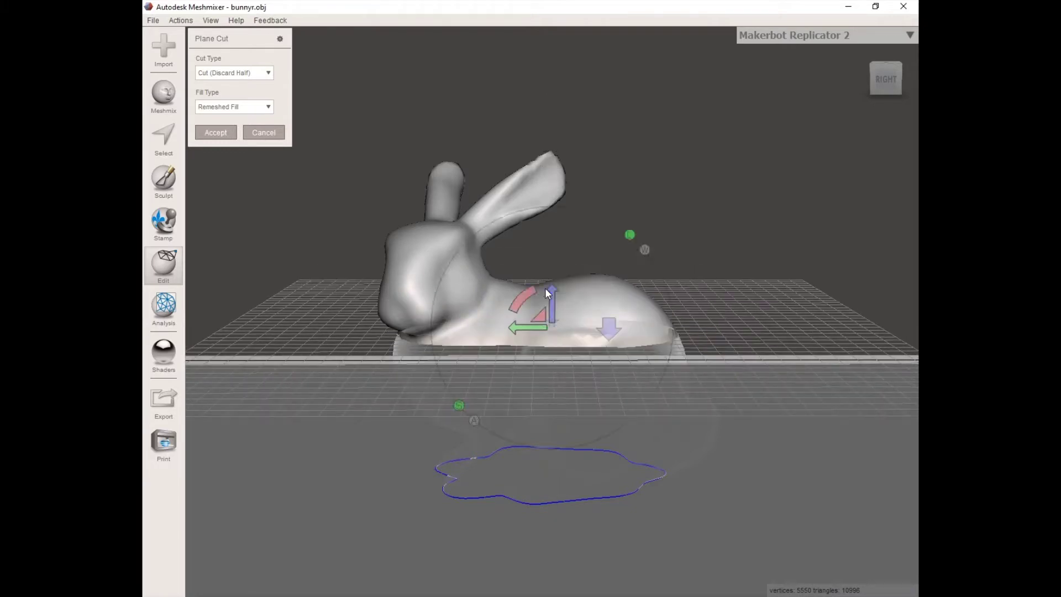
left_click(264, 133)
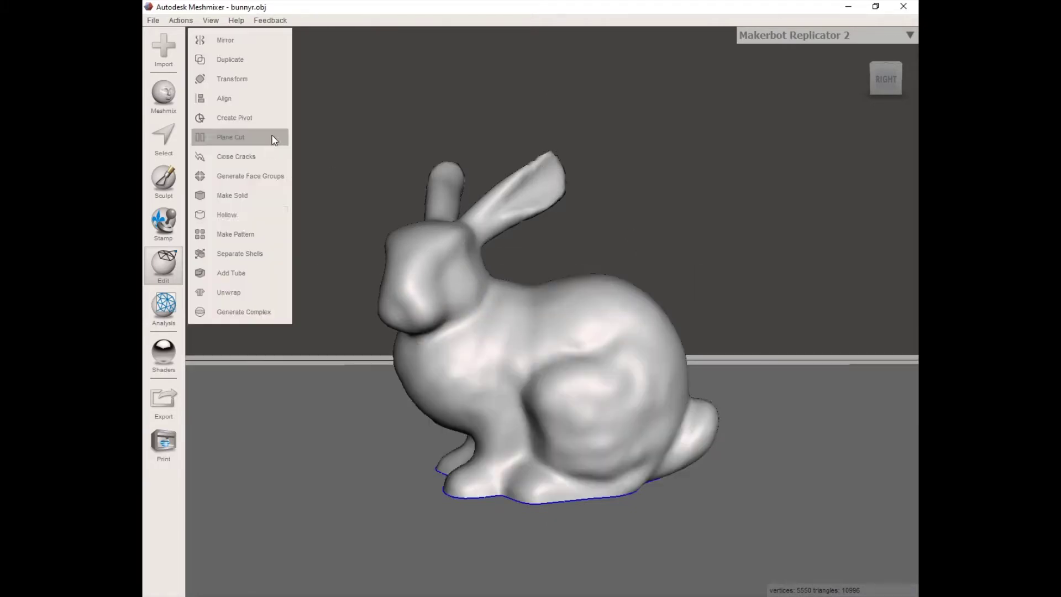
Set the scene's grid size to 1 in Units/Dimensions and finish.
left_click(178, 308)
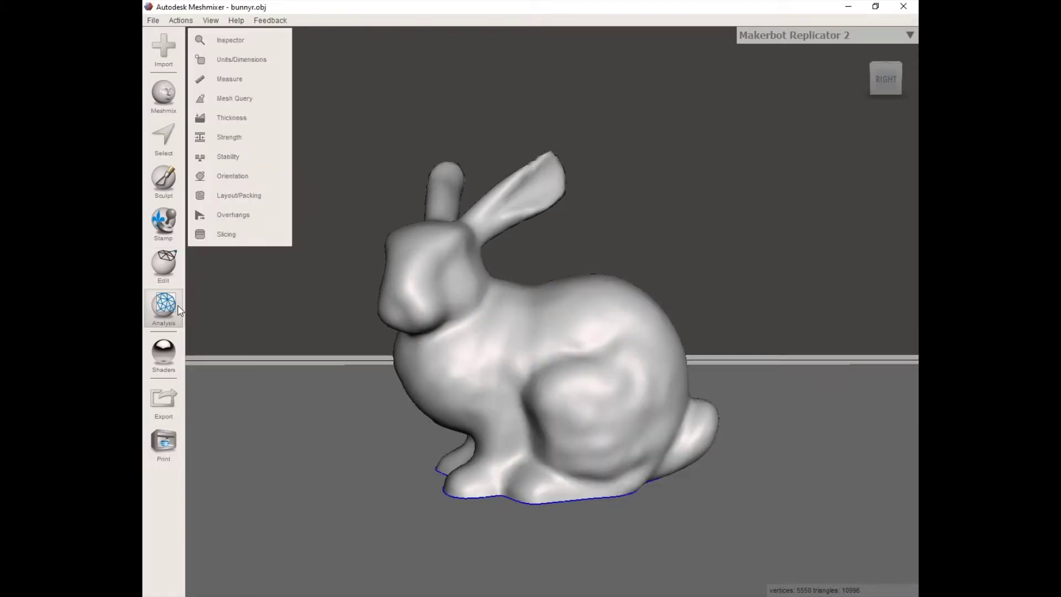
left_click(255, 60)
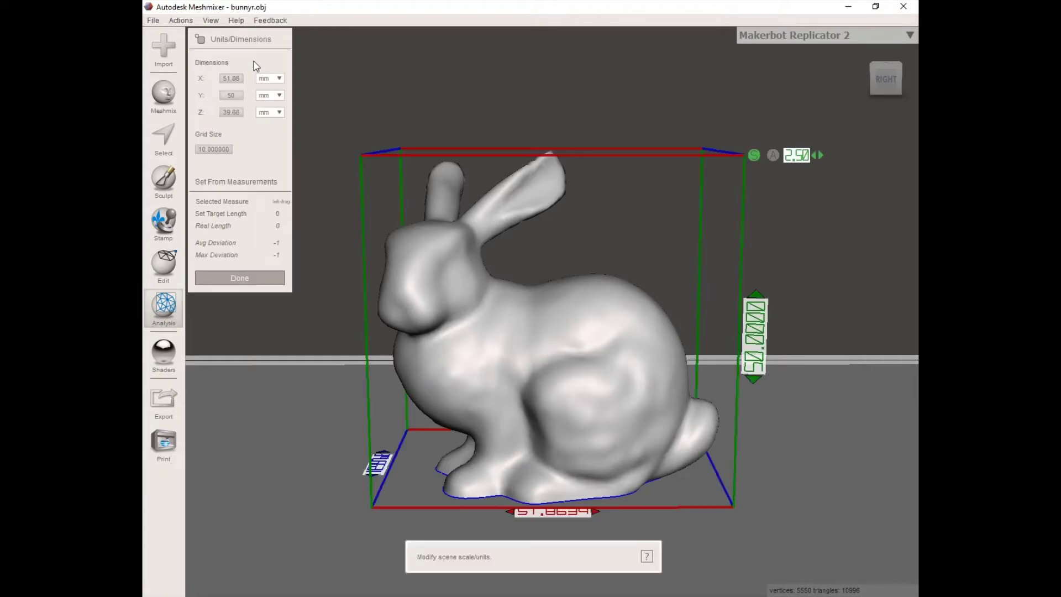
left_click(214, 150)
type("1")
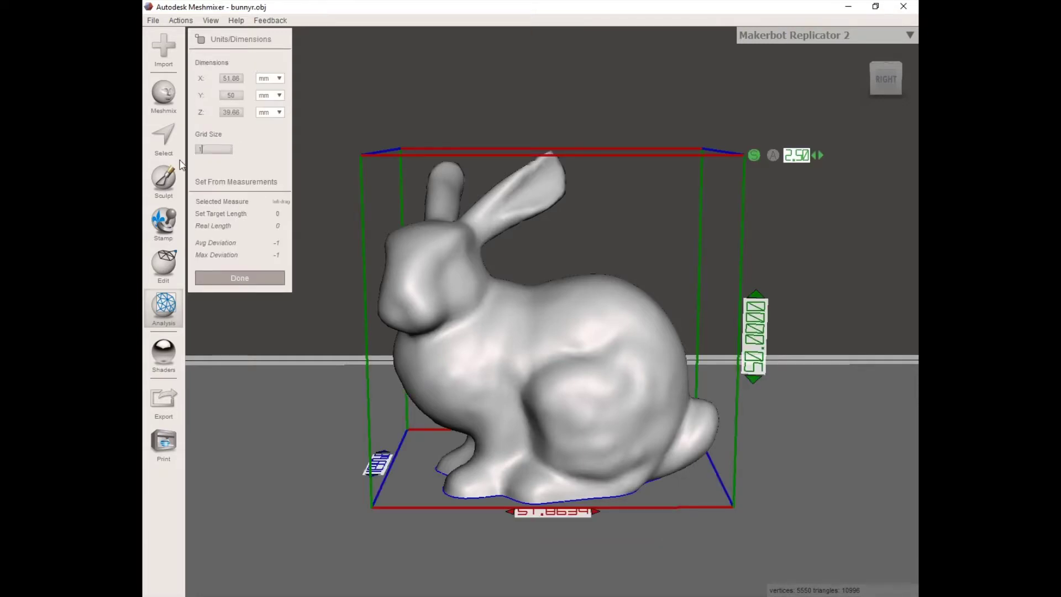
left_click(240, 278)
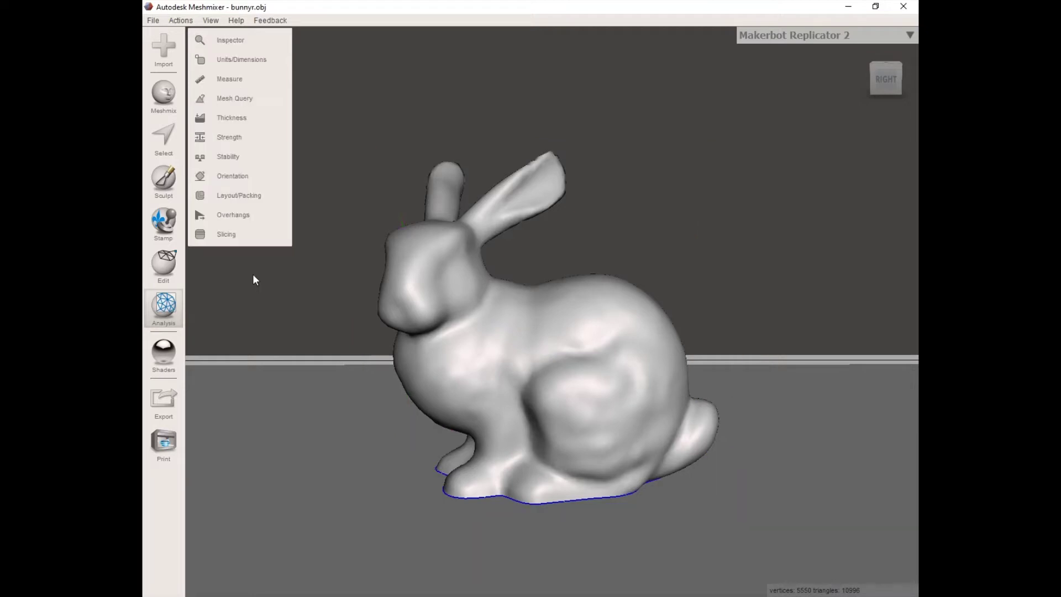
Try raising the plane cut's cutting plane slightly with the finer grid, then cancel the cut.
scroll(345, 362, "down", 5)
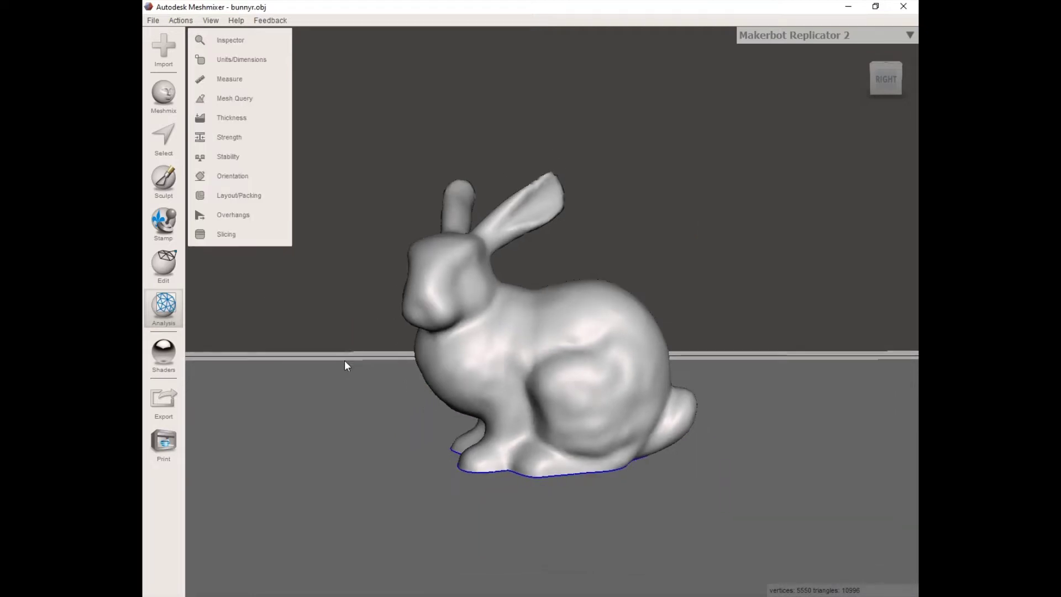
left_click(163, 265)
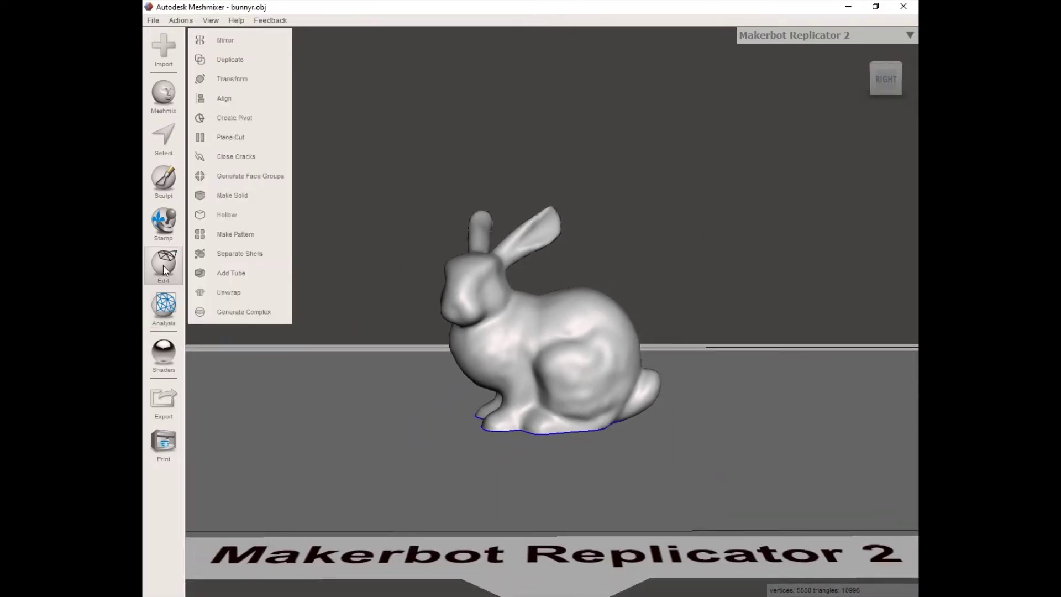
left_click(256, 142)
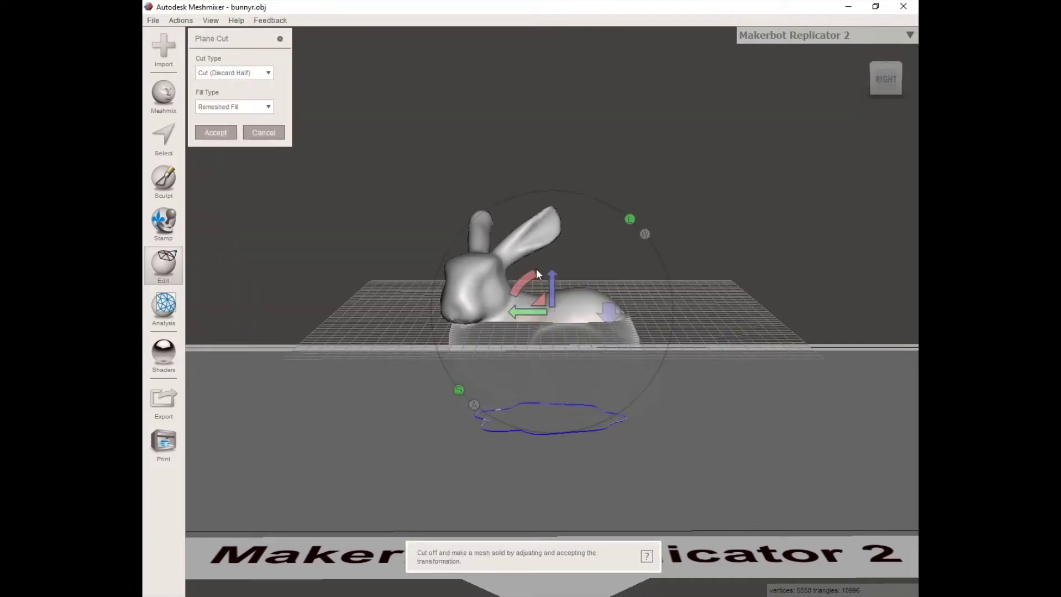
mouse_move(552, 289)
left_mouse_down()
mouse_move(554, 257)
mouse_move(555, 318)
mouse_move(552, 278)
left_mouse_up()
left_click(270, 134)
Transform the bunny onto the printer bed's middle, translating it -200 mm in X, -32.5 mm in Y and 90 mm in Z.
scroll(539, 330, "up", 3)
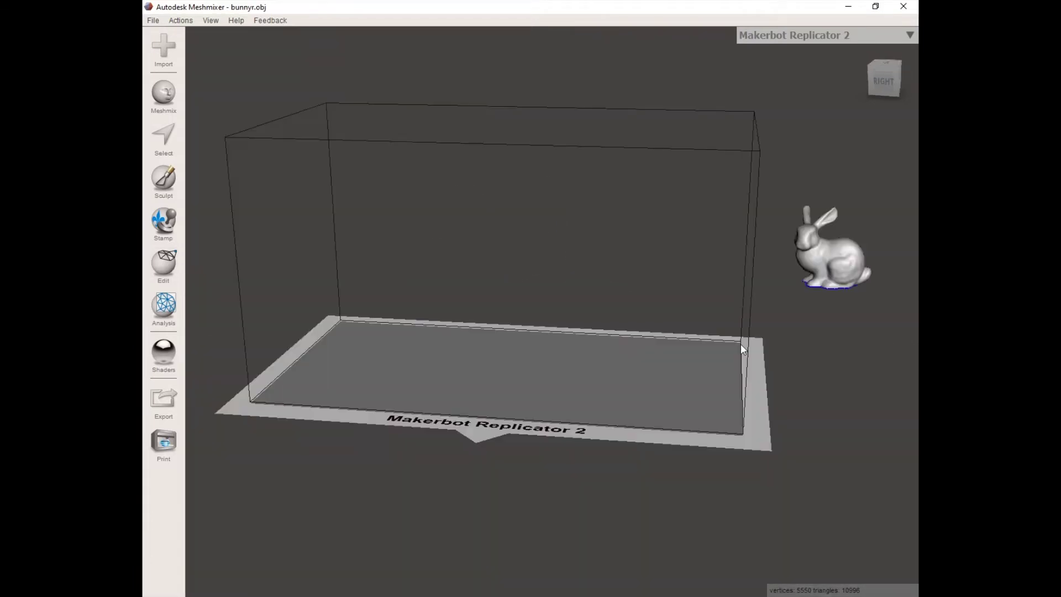
right_click_drag(725, 337, 840, 377)
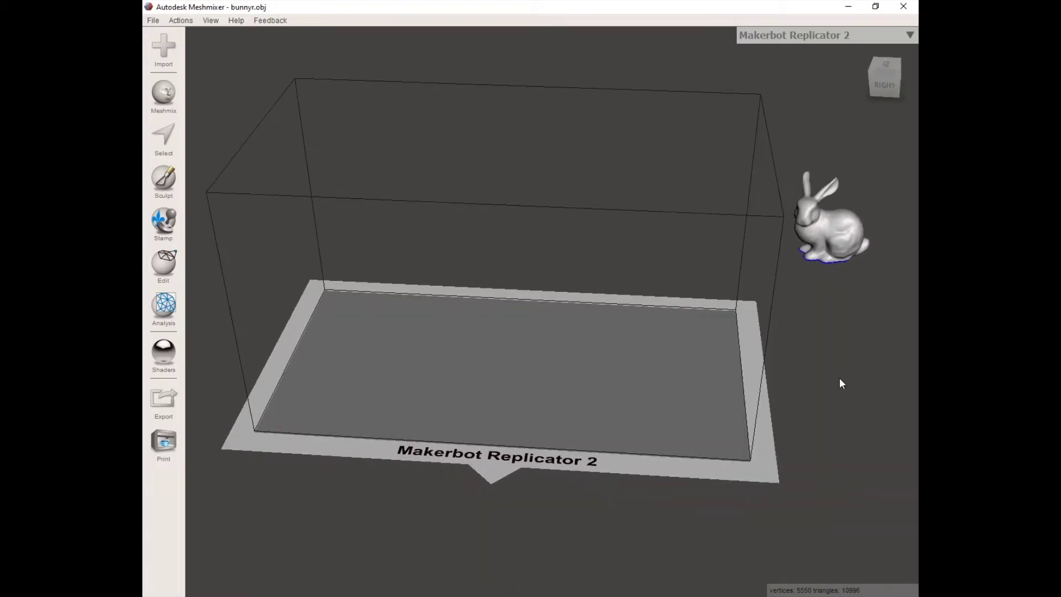
left_click(163, 265)
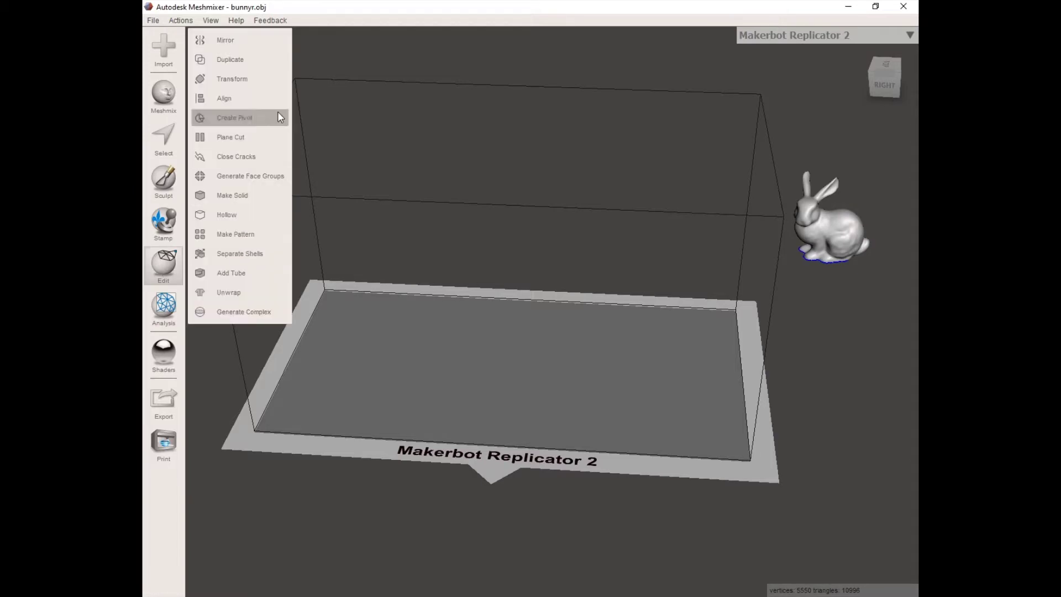
left_click(254, 83)
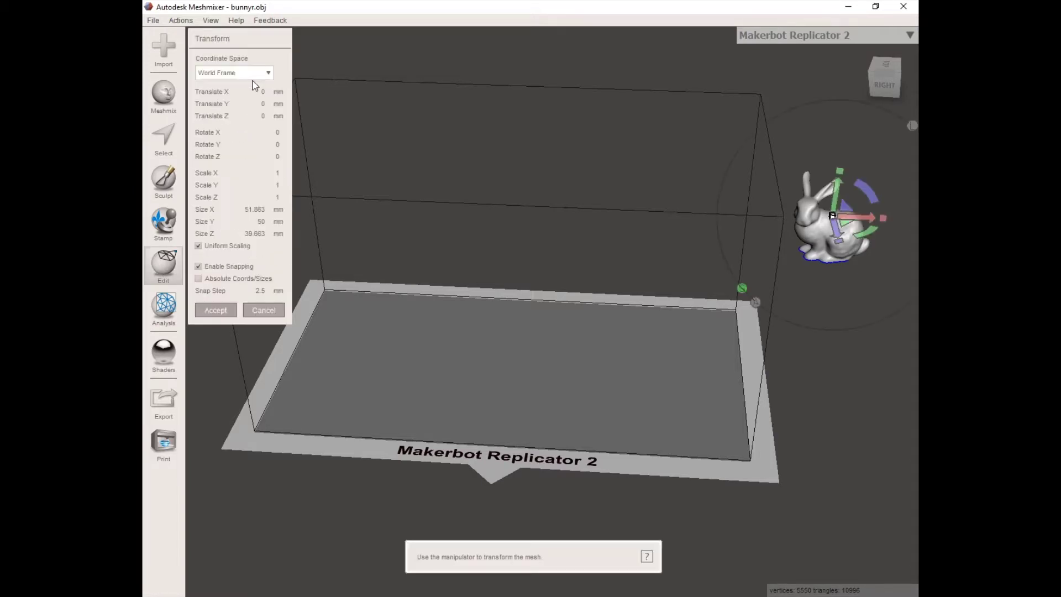
left_click_drag(867, 219, 564, 204)
right_click_drag(546, 260, 630, 323)
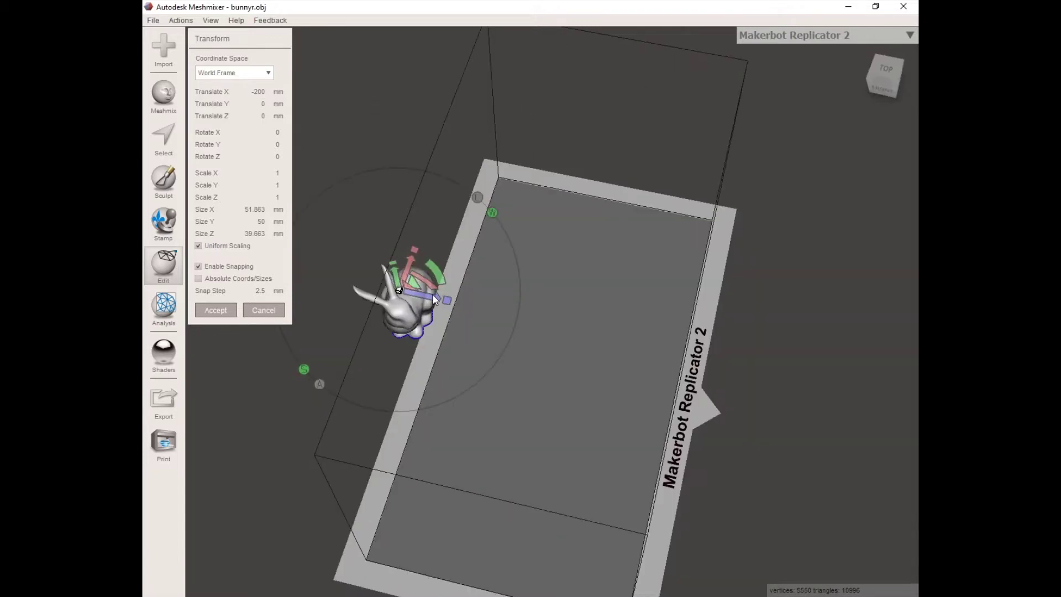
left_click_drag(432, 294, 579, 336)
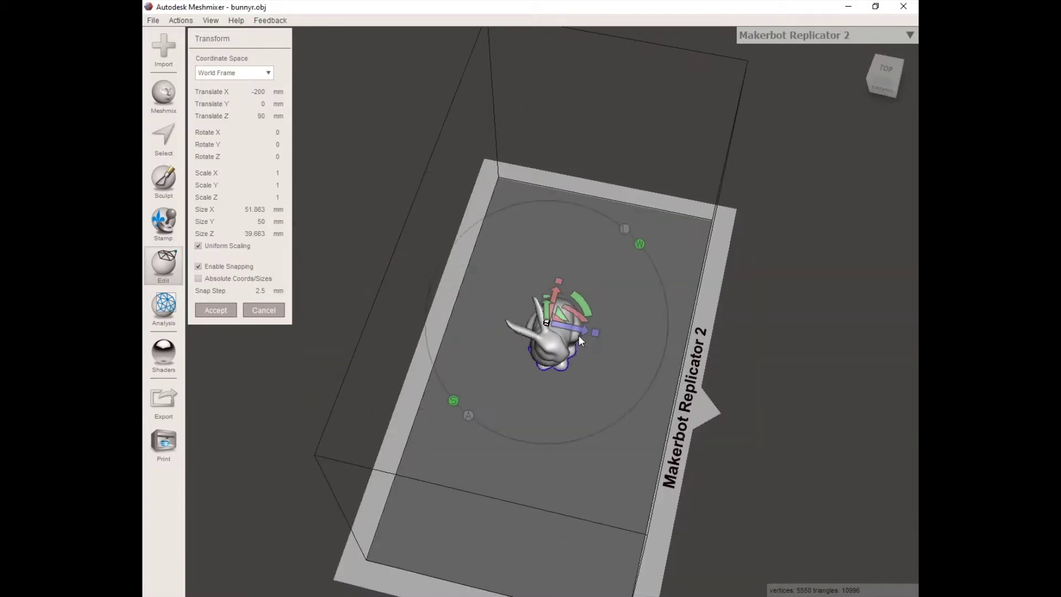
right_click_drag(578, 336, 500, 310)
left_click_drag(509, 229, 503, 289)
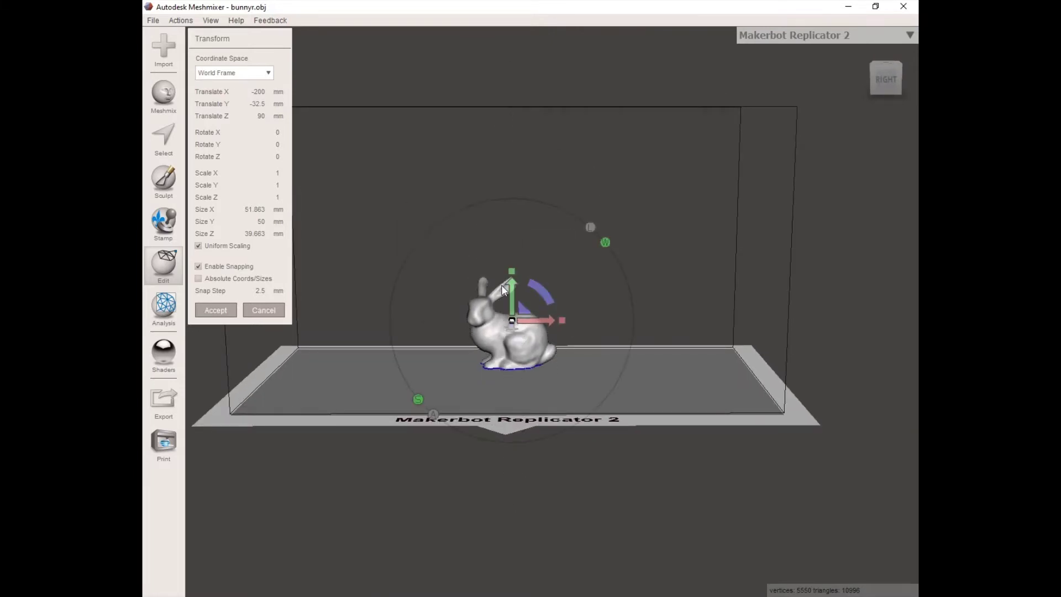
Set the snap step to 1 mm, lower the bunny onto the bed to a Y translation of -41.5 mm, and accept the transform.
right_click_drag(504, 289, 632, 331)
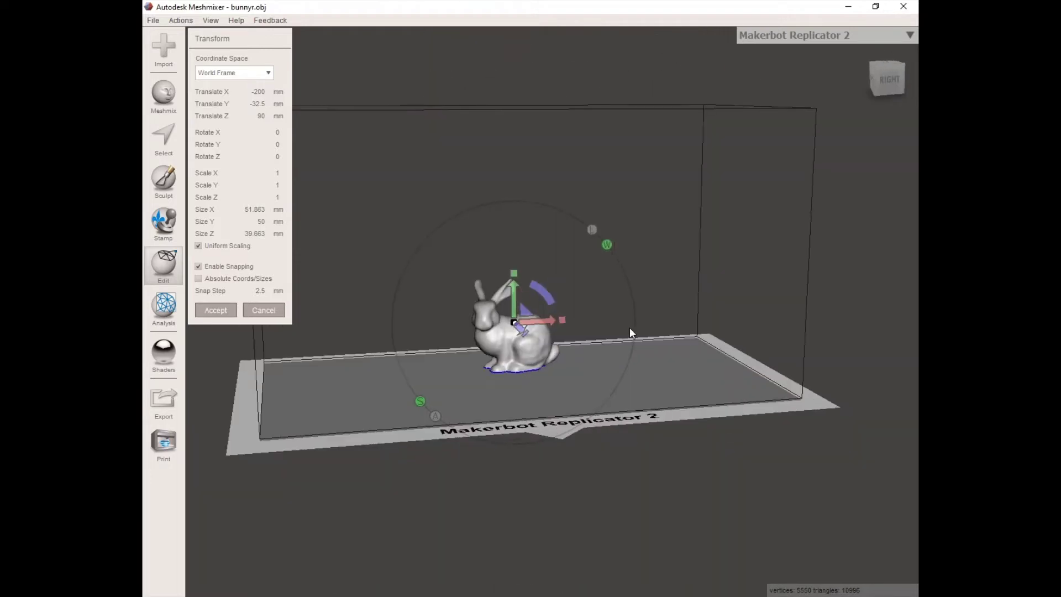
scroll(494, 379, "up", 3)
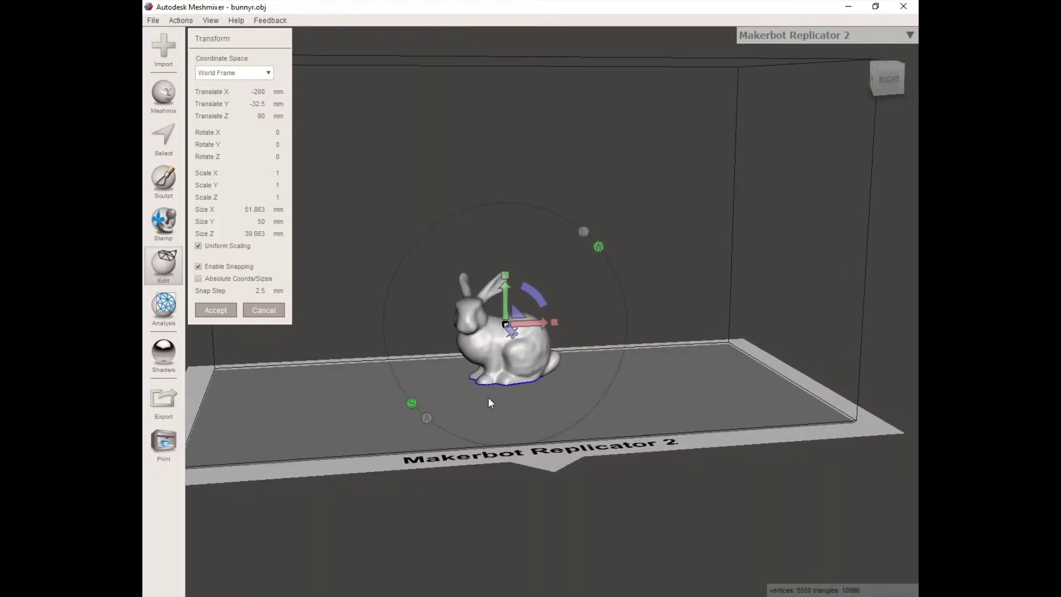
middle_click_drag(488, 397, 641, 422)
scroll(480, 348, "up", 4)
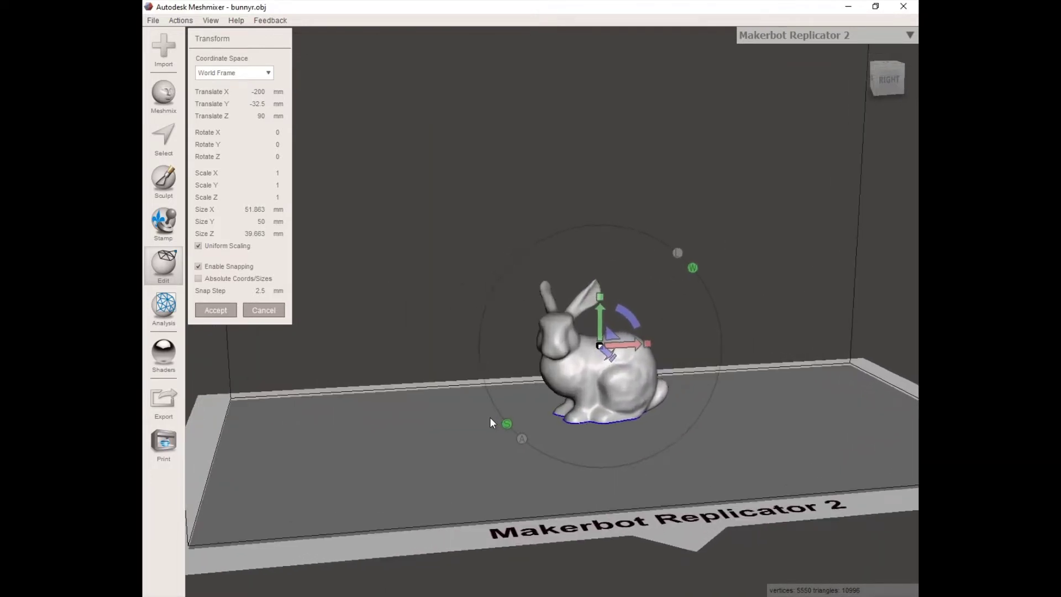
right_click_drag(489, 418, 471, 487)
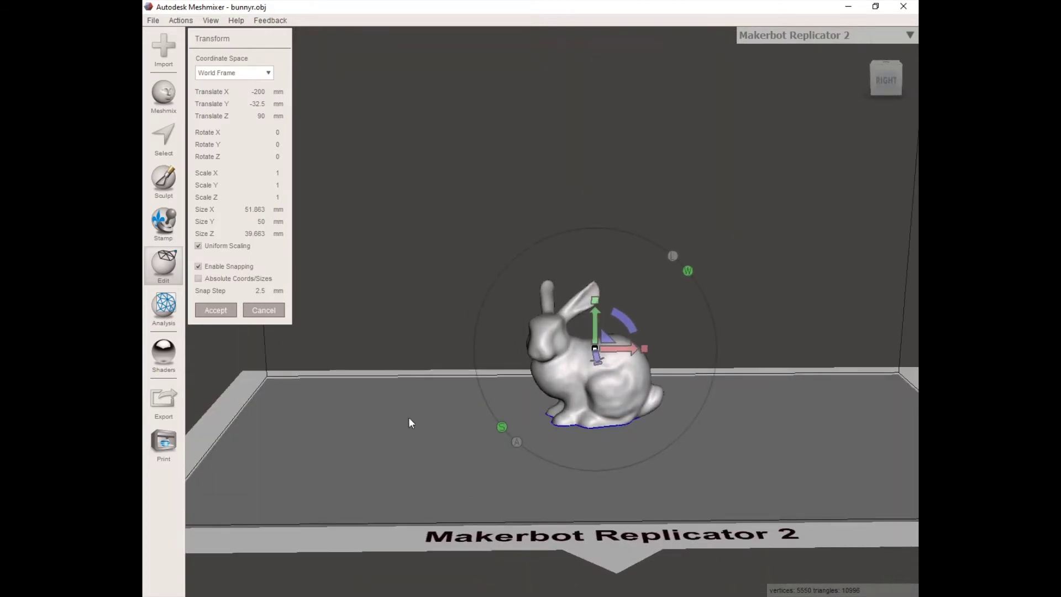
double_click(258, 291)
type("1")
key("Return")
left_click_drag(598, 324, 584, 341)
scroll(779, 333, "down", 4)
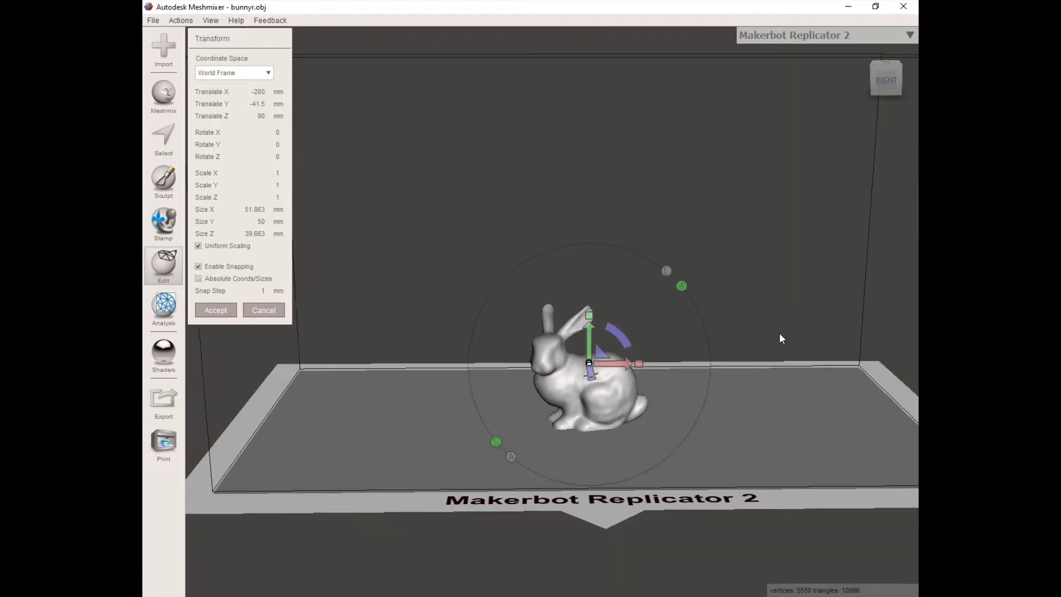
mouse_move(800, 456)
right_mouse_down()
mouse_move(618, 455)
mouse_move(457, 474)
mouse_move(670, 485)
mouse_move(809, 453)
right_mouse_up()
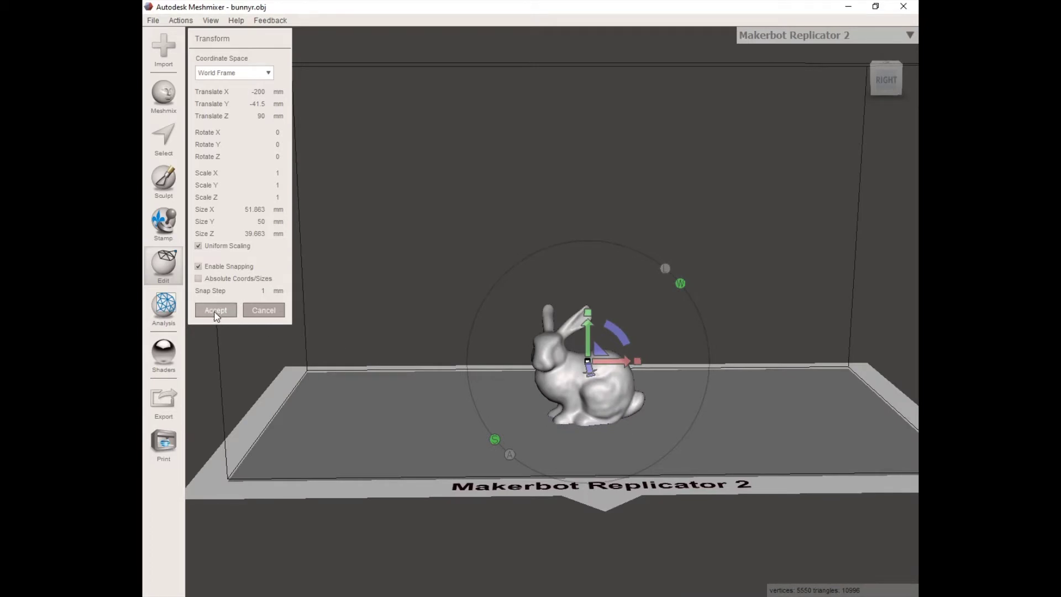
left_click(216, 311)
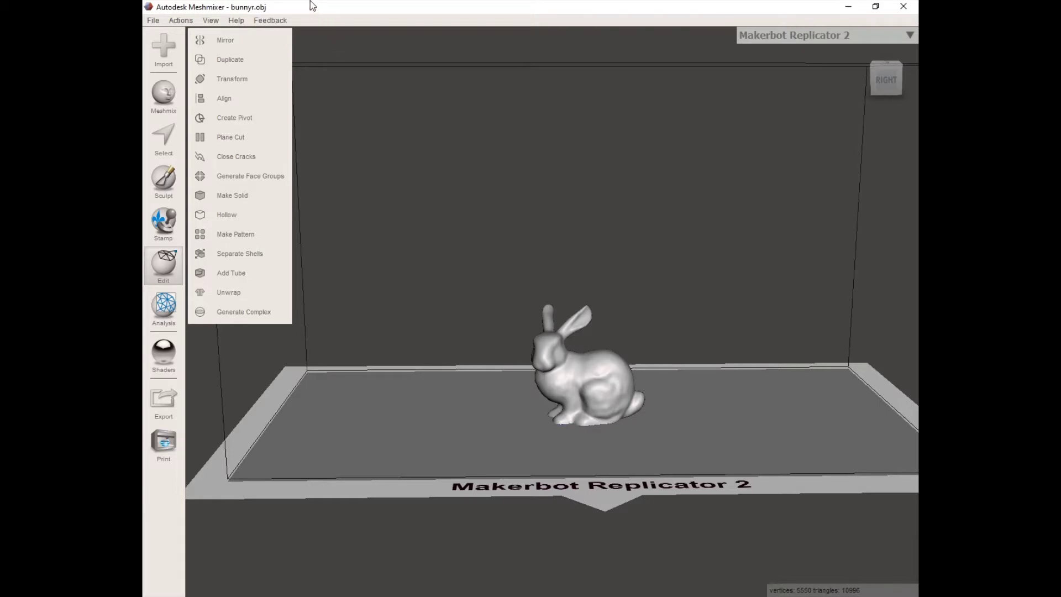
Hide the printer bed and display the scene grid under the bunny.
left_click(211, 20)
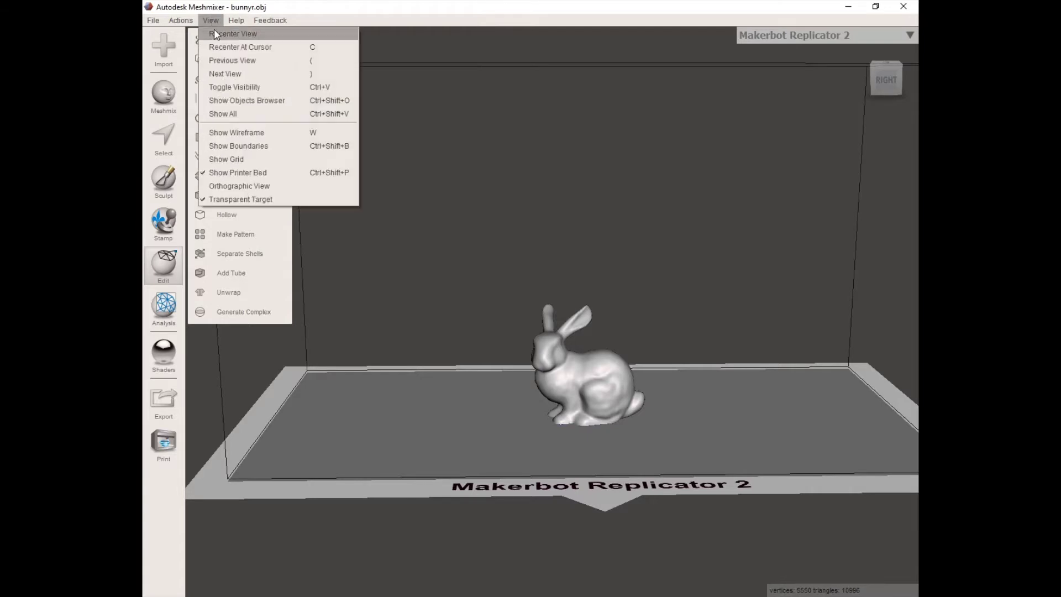
left_click(235, 173)
right_click_drag(717, 452, 726, 503)
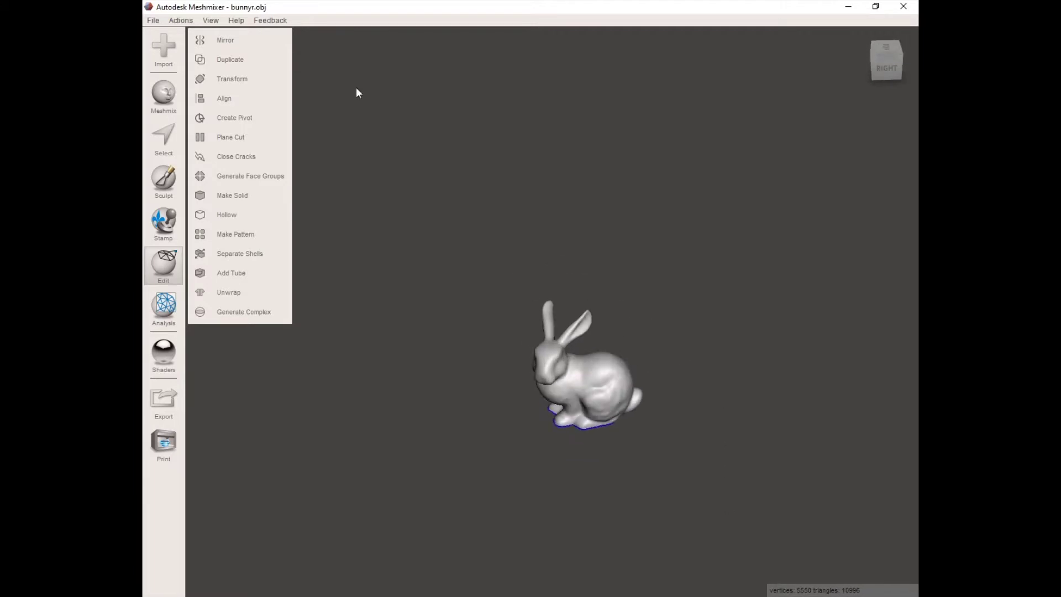
left_click(213, 22)
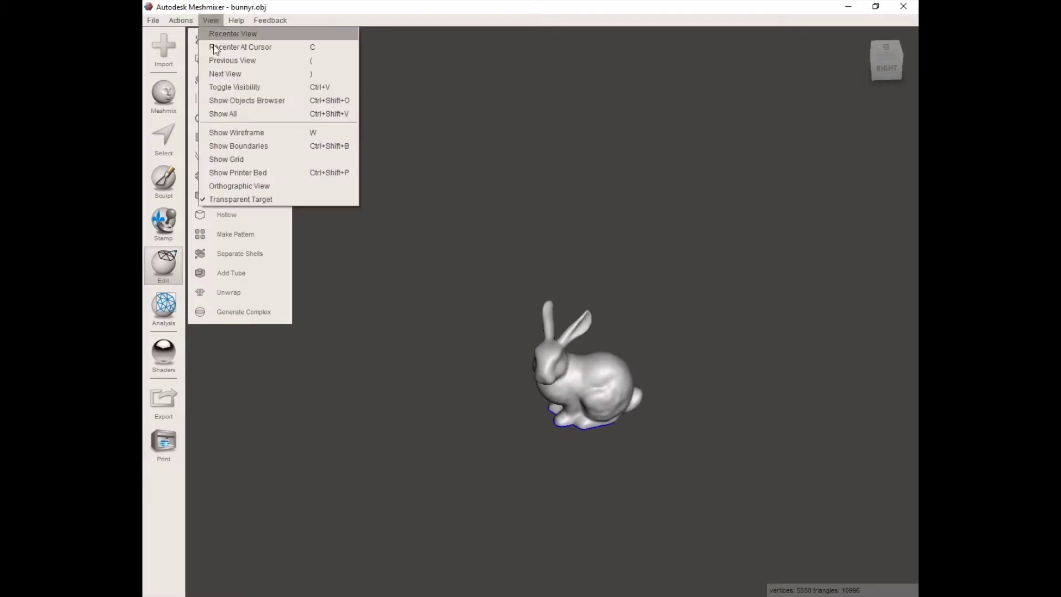
left_click(248, 158)
mouse_move(546, 442)
right_mouse_down()
mouse_move(575, 488)
mouse_move(400, 424)
mouse_move(402, 450)
mouse_move(535, 430)
right_mouse_up()
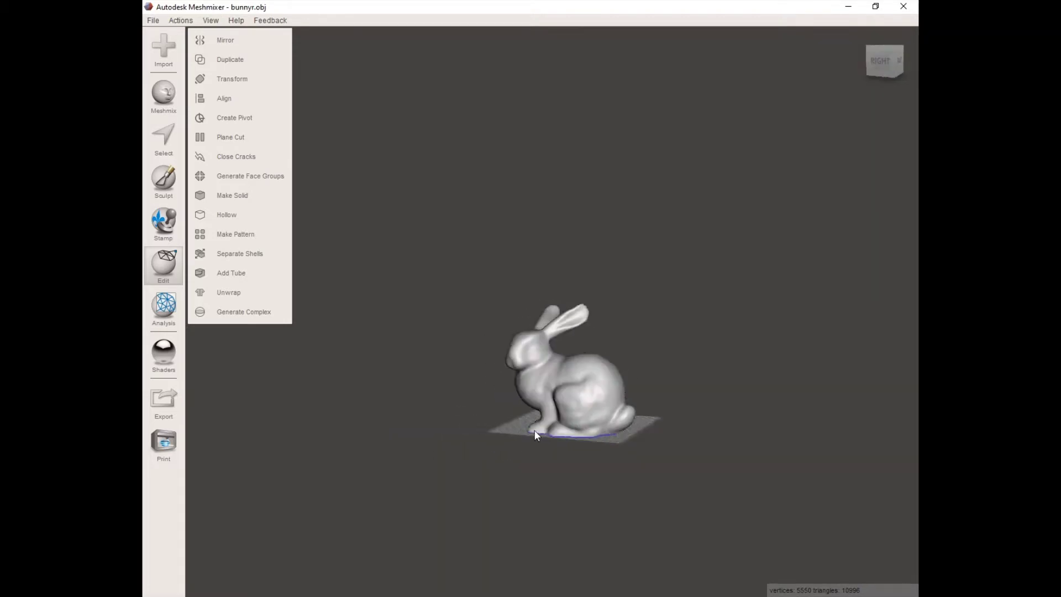
Hide the scene grid and bring the printer bed back into view.
left_click(211, 21)
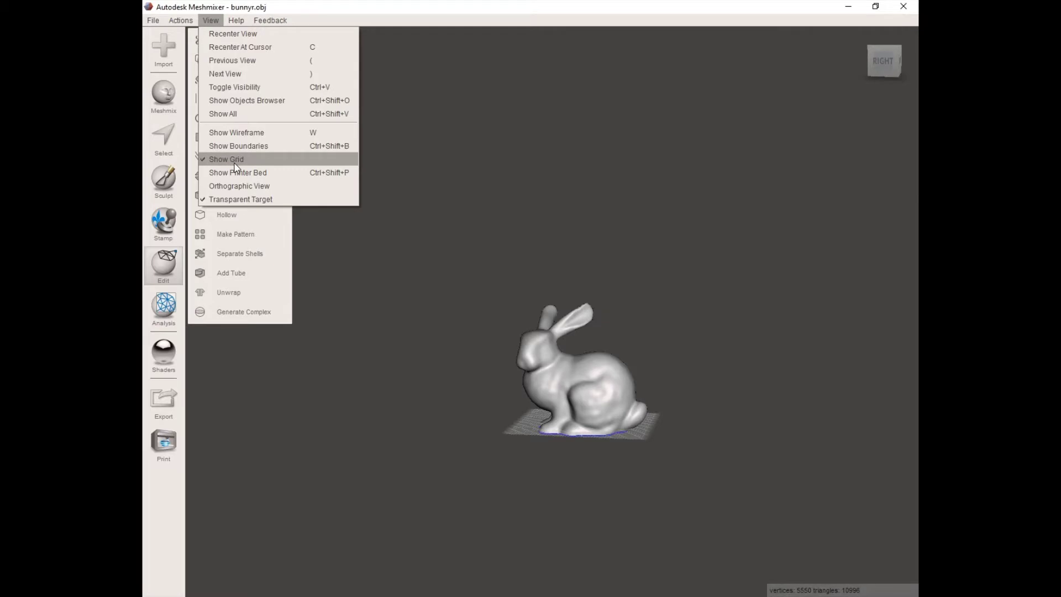
left_click(236, 160)
left_click(210, 21)
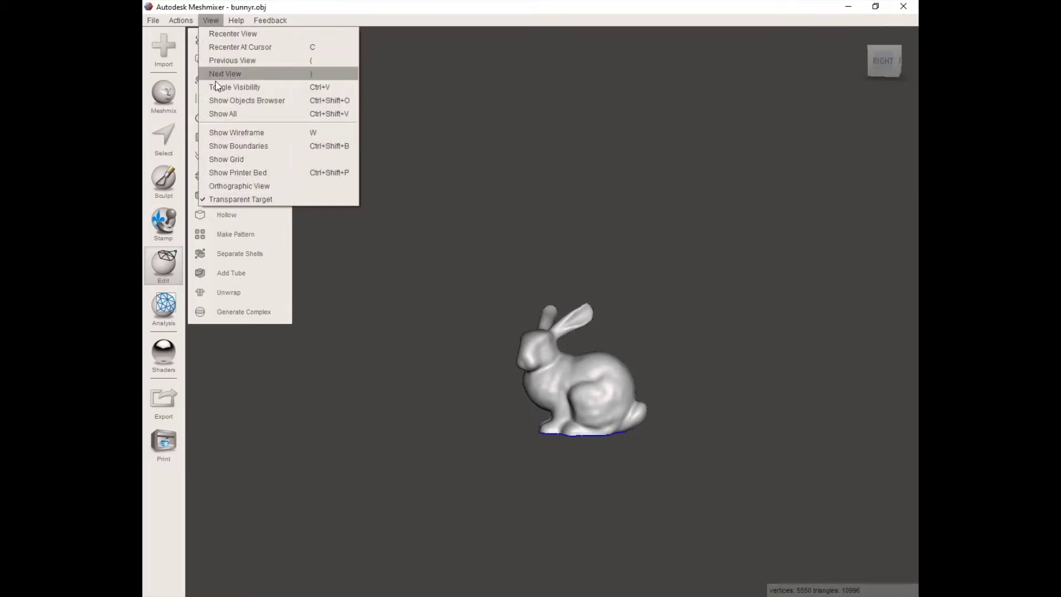
left_click(250, 175)
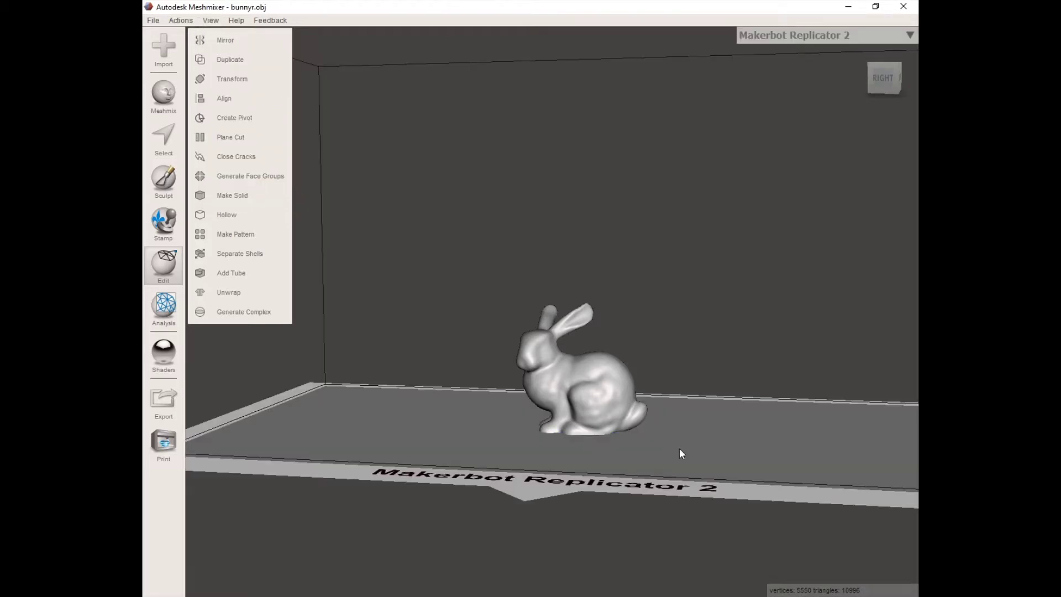
right_click_drag(679, 448, 716, 484)
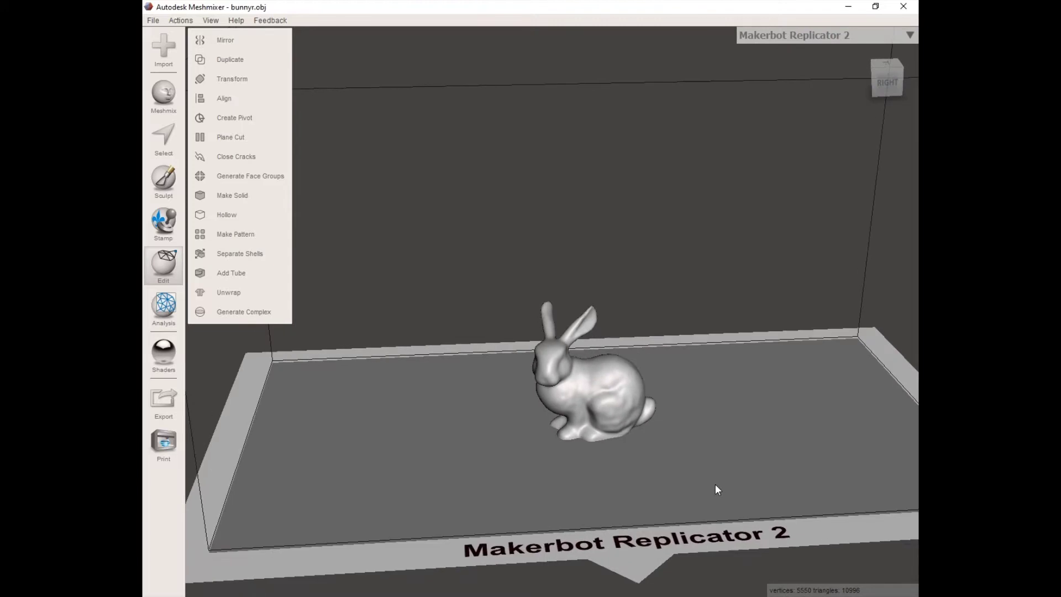
Start the Select tool and mark a patch of faces on the bunny's side with the SphereDisc brush at size 49.
scroll(713, 484, "up", 3)
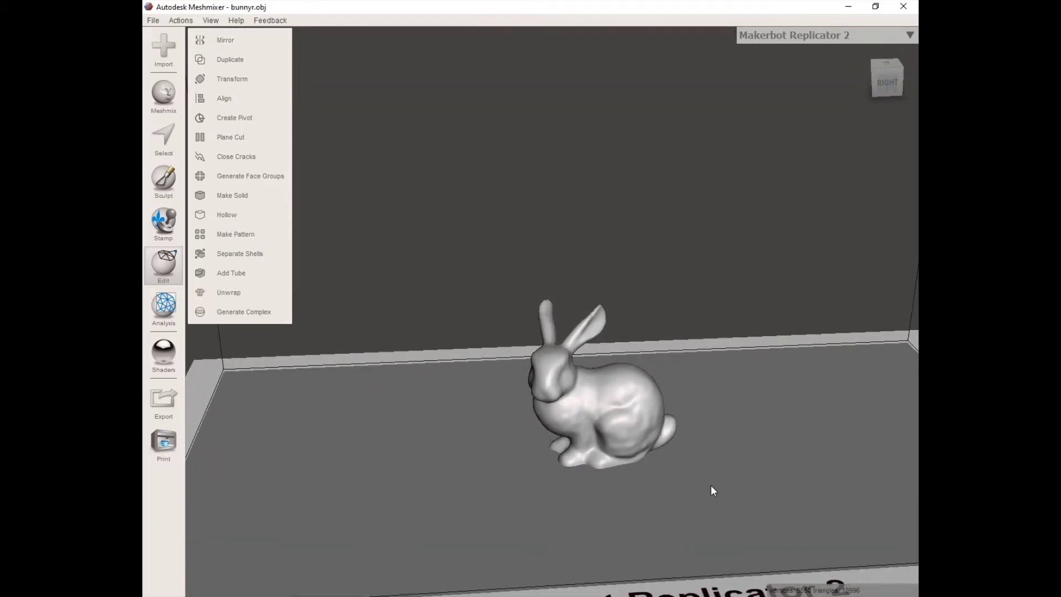
scroll(712, 490, "up", 5)
right_click_drag(531, 480, 420, 442)
left_click(164, 138)
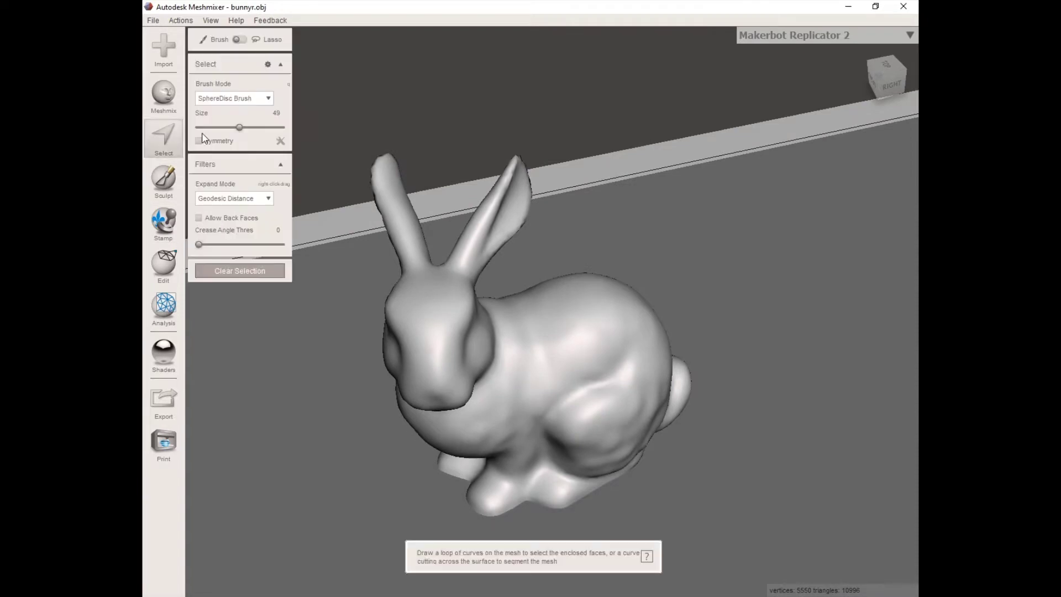
scroll(629, 377, "up", 5)
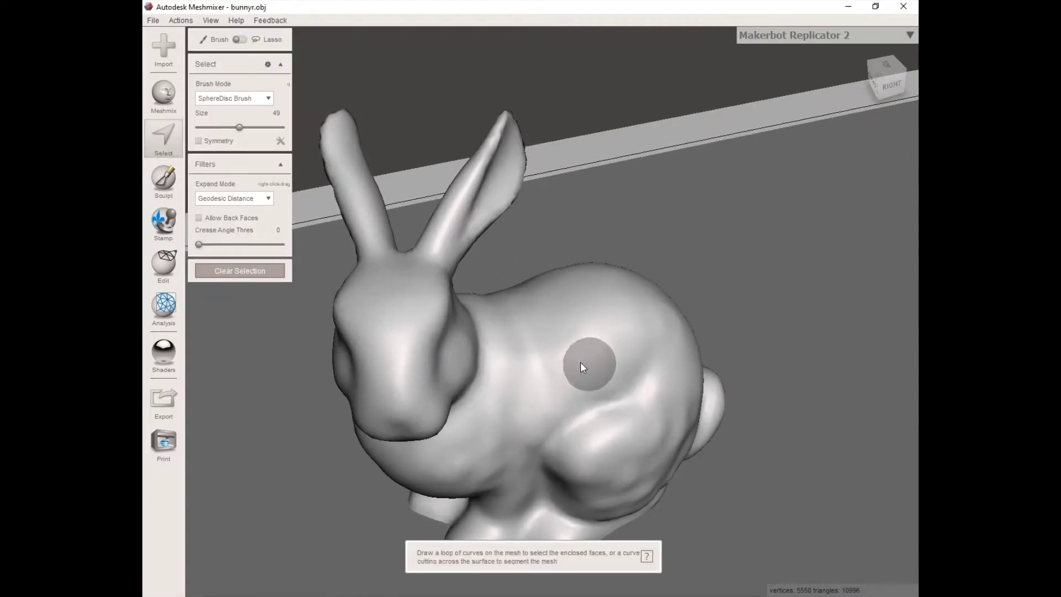
left_click(529, 342)
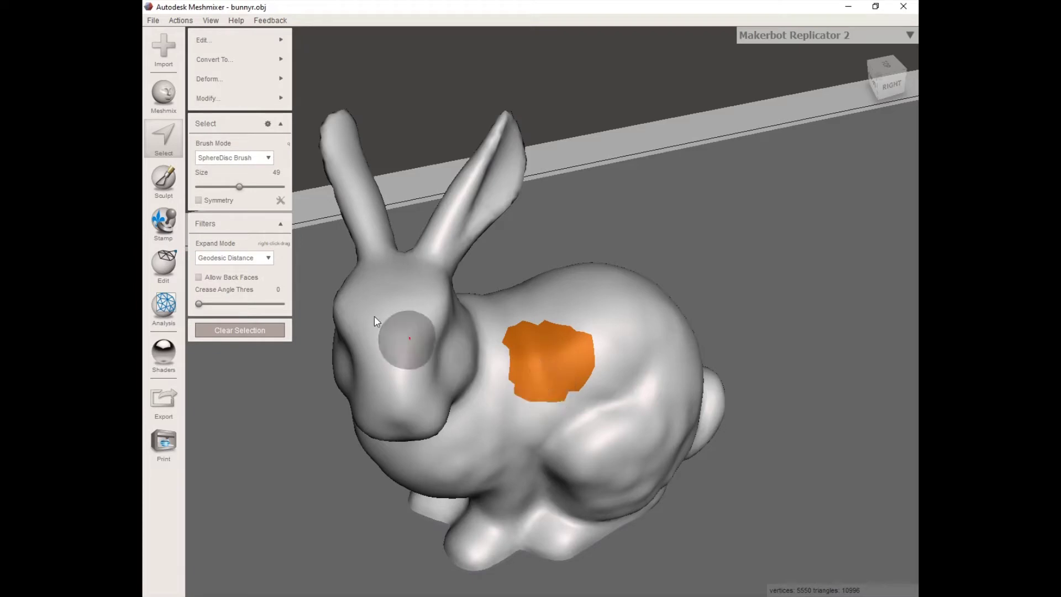
Brush a thin strip of faces on the back at size 25 and a wider patch along the spine at size 43.
left_click_drag(238, 187, 220, 186)
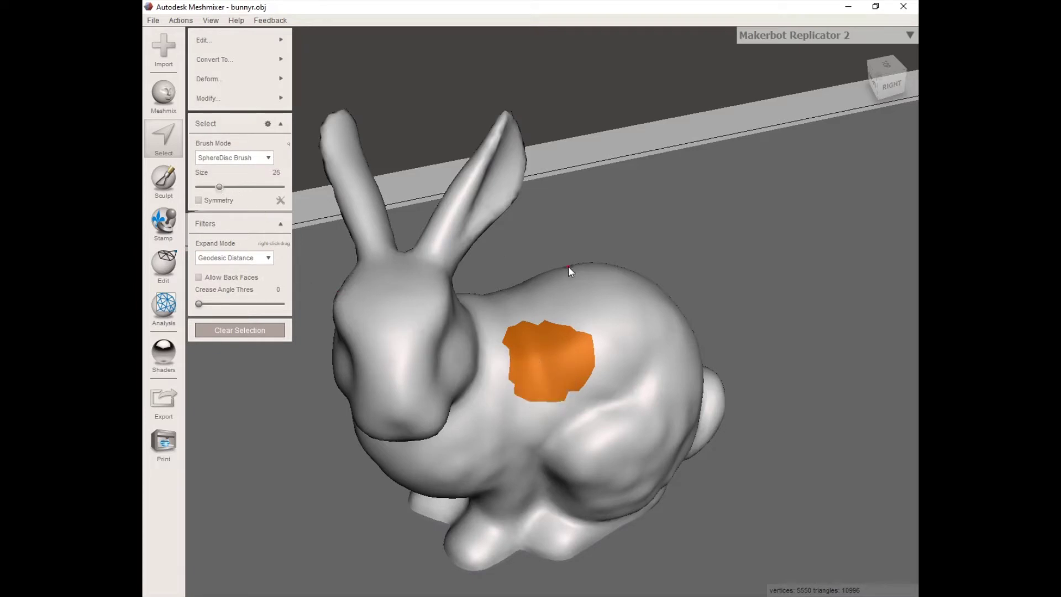
left_click_drag(604, 305, 615, 336)
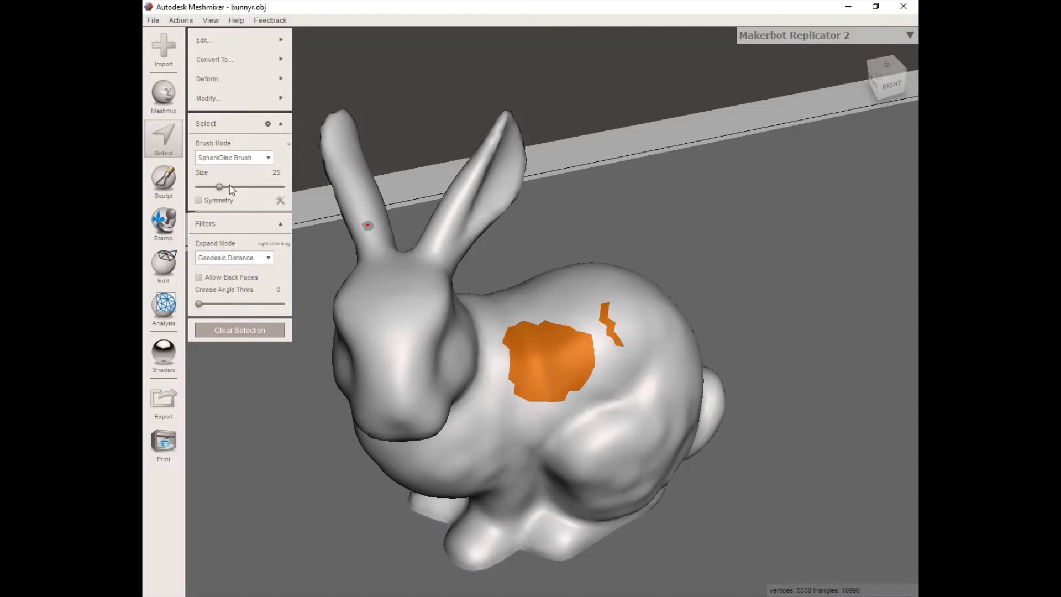
left_click_drag(220, 187, 234, 187)
scroll(744, 413, "up", 5)
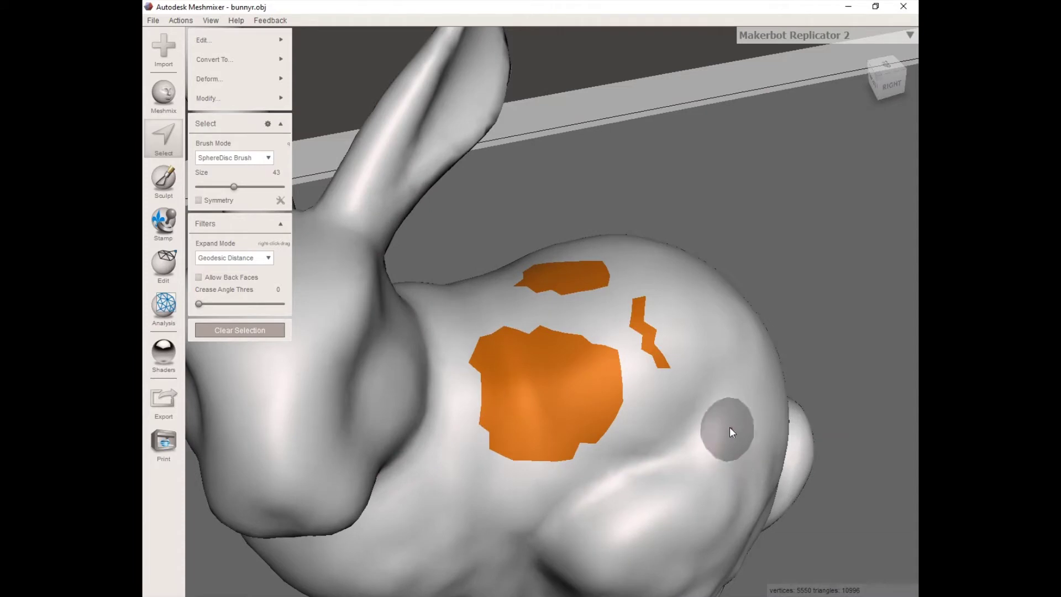
Show the mesh wireframe and brush a vertical patch of faces above the bunny's hind leg.
mouse_move(778, 424)
right_mouse_down()
mouse_move(754, 429)
mouse_move(645, 395)
mouse_move(694, 438)
right_mouse_up()
key("w")
left_click_drag(694, 438, 711, 400)
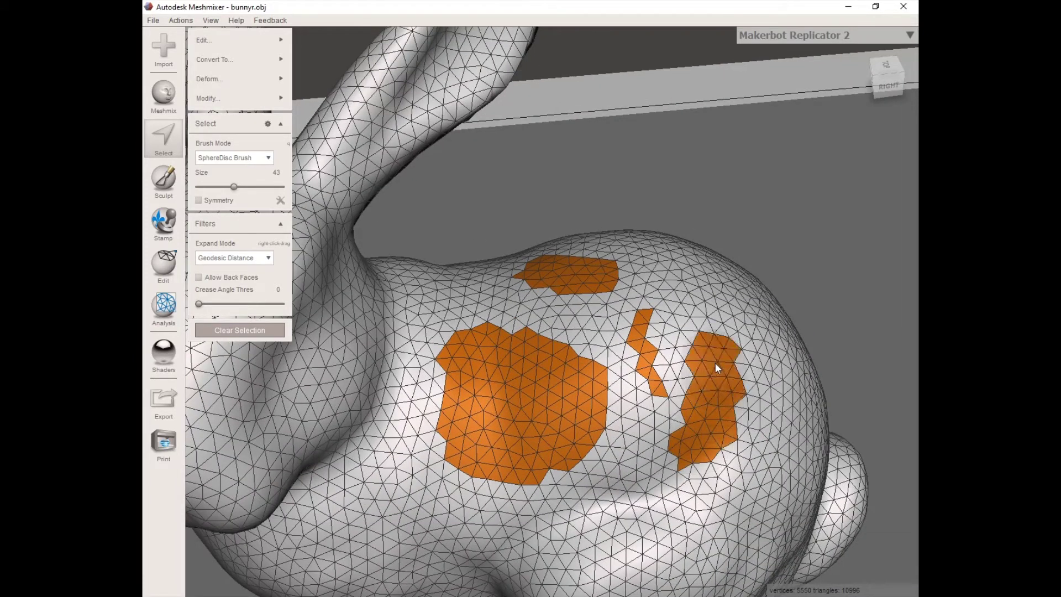
Add a narrow strip of faces behind the cheek and deselect all of the brushed faces.
scroll(699, 364, "down", 5)
right_click_drag(535, 364, 452, 412)
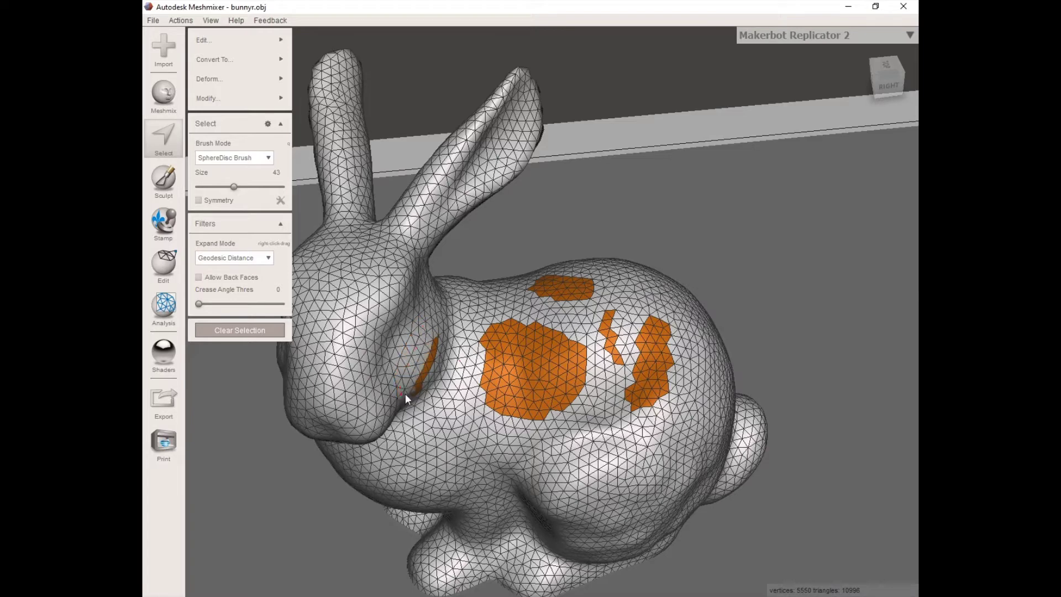
mouse_move(508, 336)
left_mouse_down("ctrl")
mouse_move(518, 417)
mouse_move(575, 362)
mouse_move(535, 343)
mouse_move(563, 304)
mouse_move(553, 285)
mouse_move(643, 387)
mouse_move(645, 363)
mouse_move(633, 408)
mouse_move(605, 307)
left_mouse_up("ctrl")
scroll(575, 330, "down", 4)
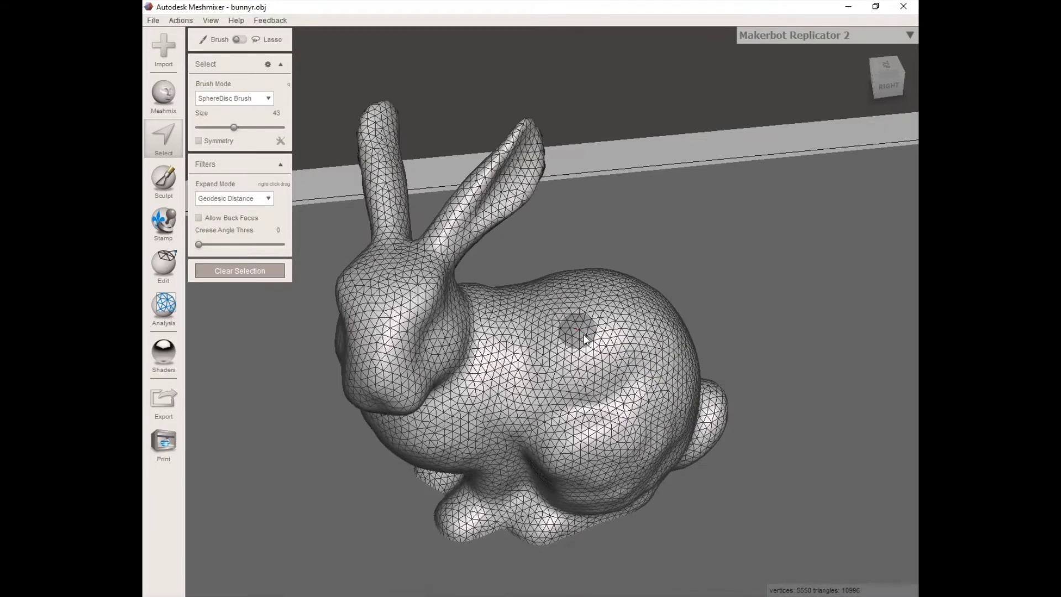
Switch to lasso selection and select the ears and rump with a cutting line across the base of the ear.
right_click_drag(429, 367, 617, 374)
right_click_drag(751, 296, 407, 253)
scroll(408, 253, "down", 5)
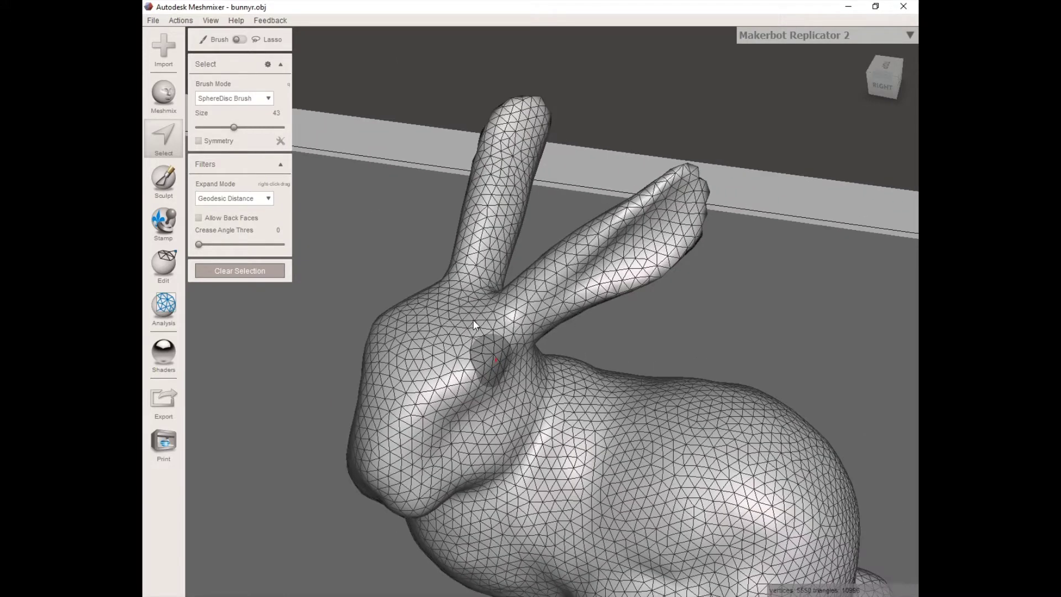
mouse_move(473, 319)
right_mouse_down()
mouse_move(502, 371)
mouse_move(528, 389)
right_mouse_up()
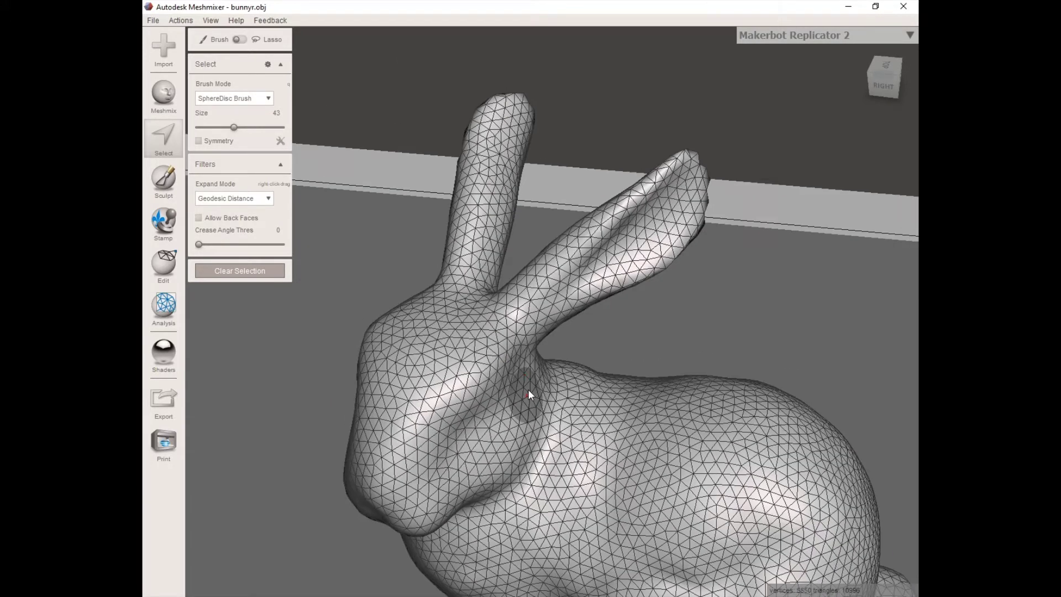
left_click(241, 42)
right_click_drag(534, 314, 625, 316)
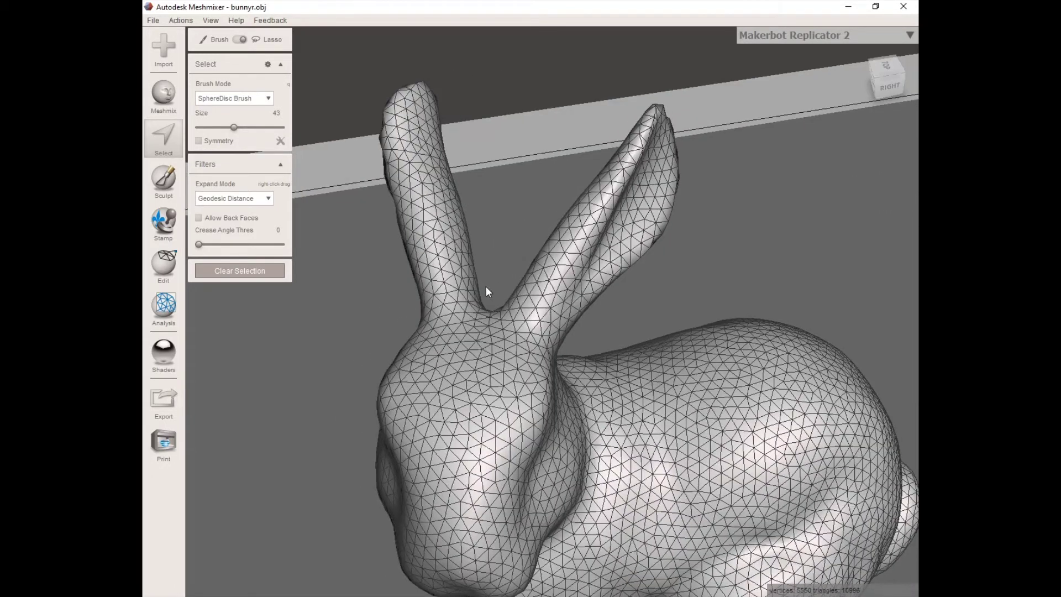
scroll(497, 288, "down", 5)
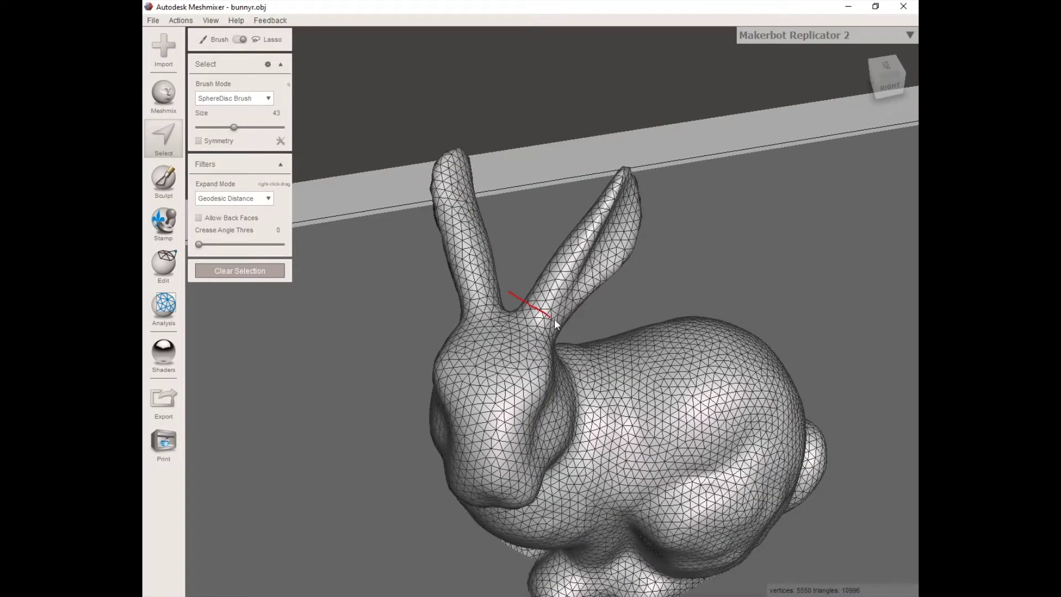
left_click_drag(572, 330, 572, 330)
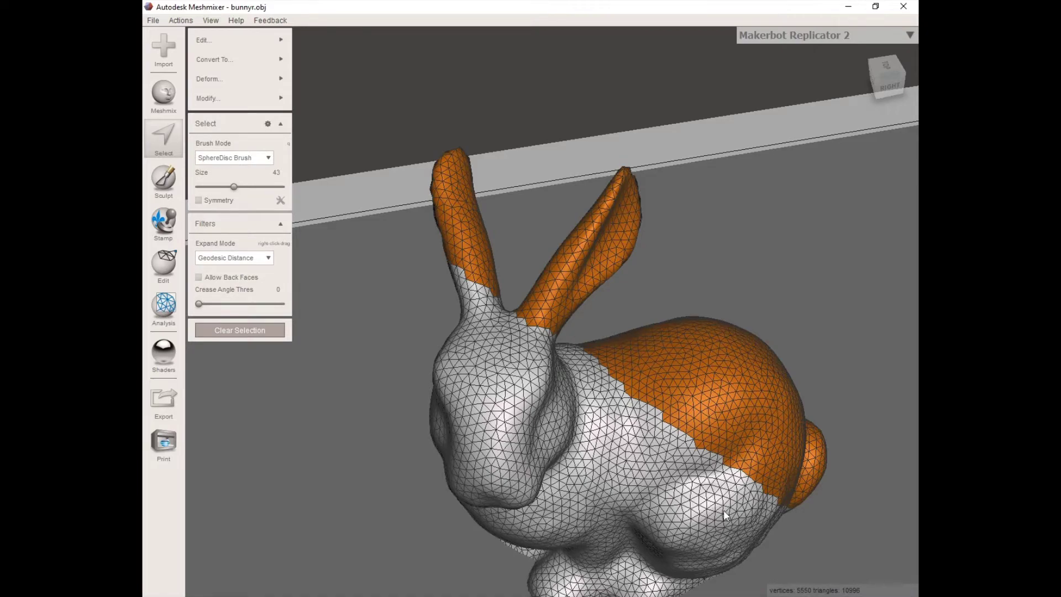
Draw further lasso cuts, one near the nose from above and one across the neck to select the head and ears.
mouse_move(726, 515)
right_mouse_down()
mouse_move(564, 469)
mouse_move(339, 464)
mouse_move(540, 456)
mouse_move(686, 477)
mouse_move(466, 469)
right_mouse_up()
left_click_drag(608, 422, 608, 422)
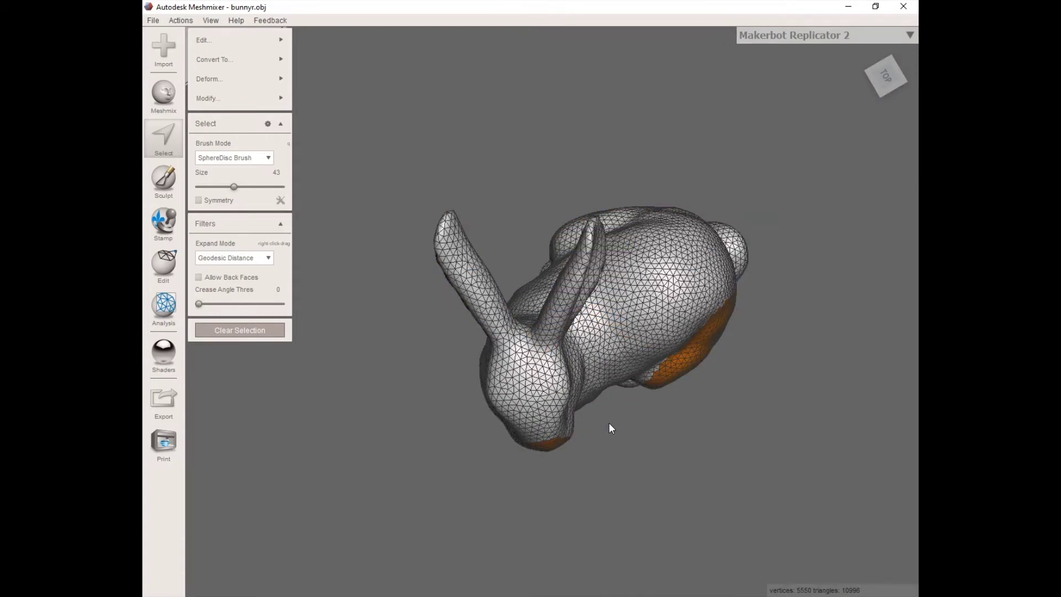
mouse_move(604, 480)
right_mouse_down()
mouse_move(599, 319)
mouse_move(403, 380)
right_mouse_up()
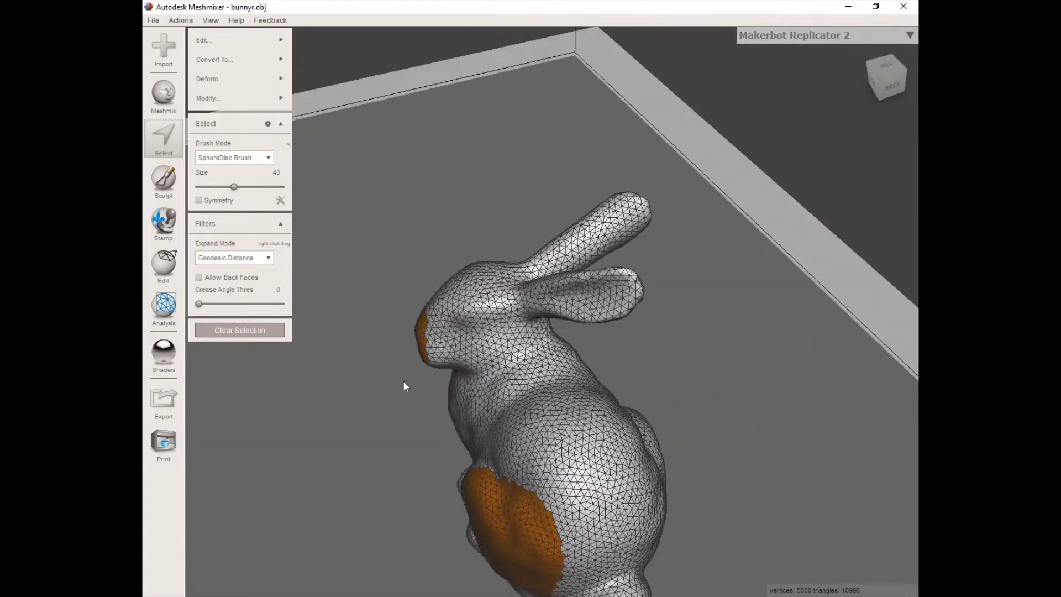
mouse_move(385, 395)
left_mouse_down()
mouse_move(585, 327)
mouse_move(671, 320)
left_mouse_up()
mouse_move(671, 319)
right_mouse_down()
mouse_move(537, 459)
mouse_move(705, 395)
mouse_move(854, 368)
mouse_move(622, 442)
right_mouse_up()
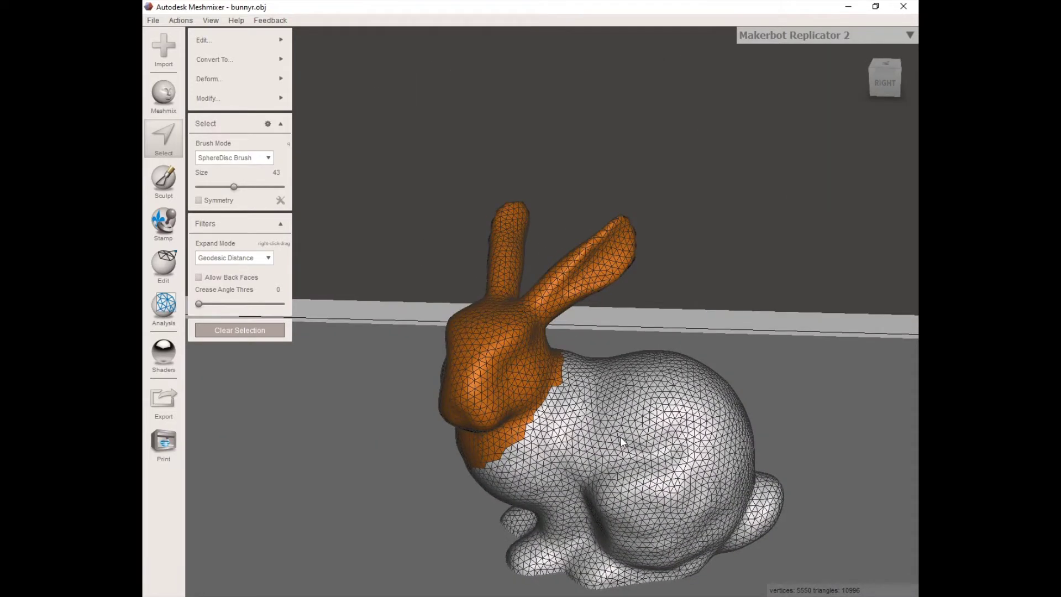
Undo the lasso cuts and clear the remaining face selection.
key("ctrl+z")
key("ctrl+z")
key("ctrl+z")
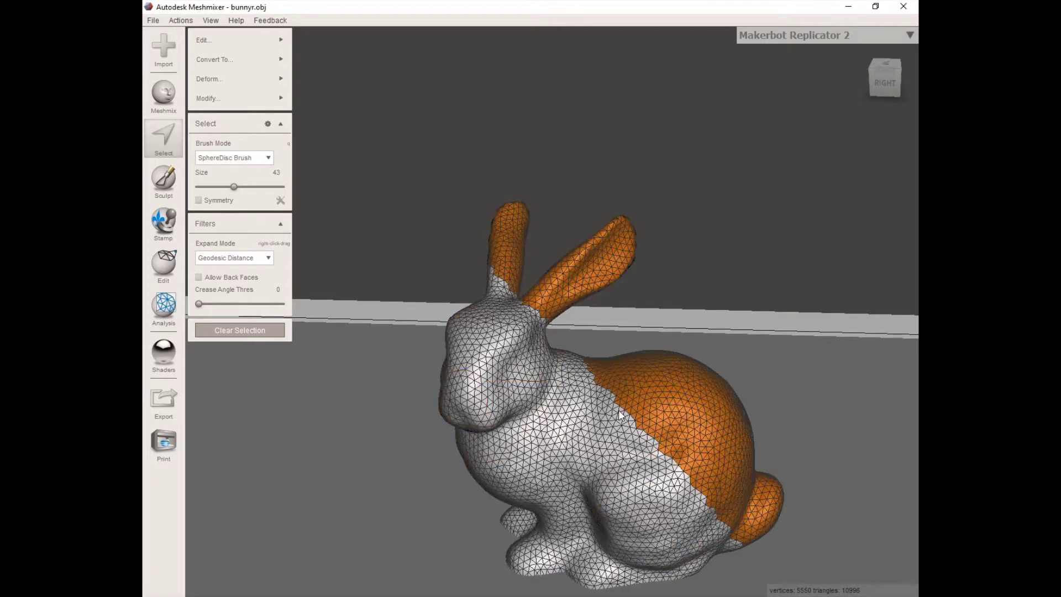
right_click_drag(622, 381, 578, 386)
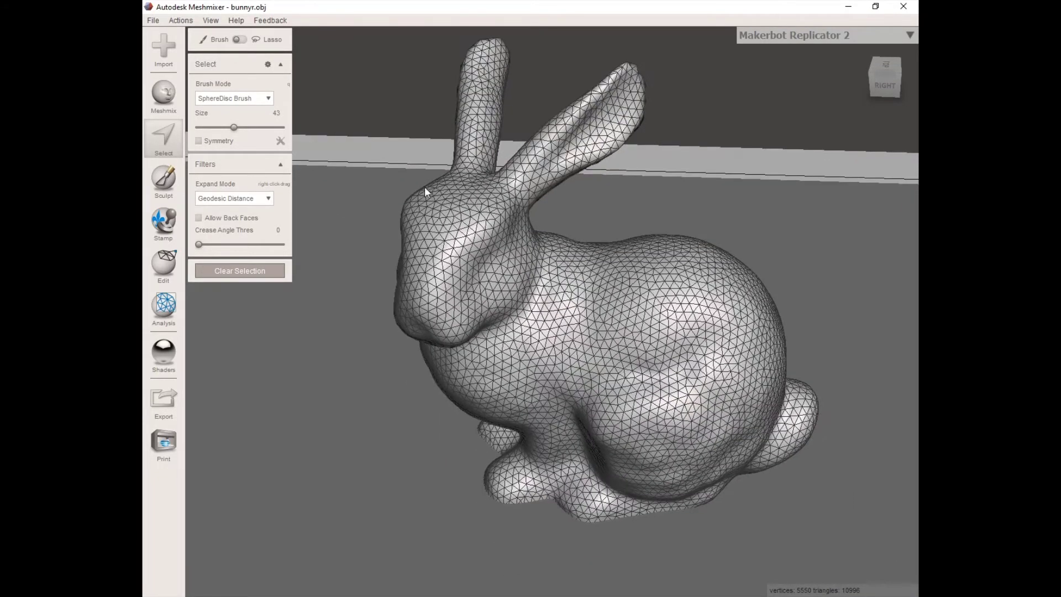
Lasso a closed loop around a vertical band of faces from the shoulder to the front paw, and clear that selection.
left_click(241, 39)
left_click_drag(582, 223, 523, 383)
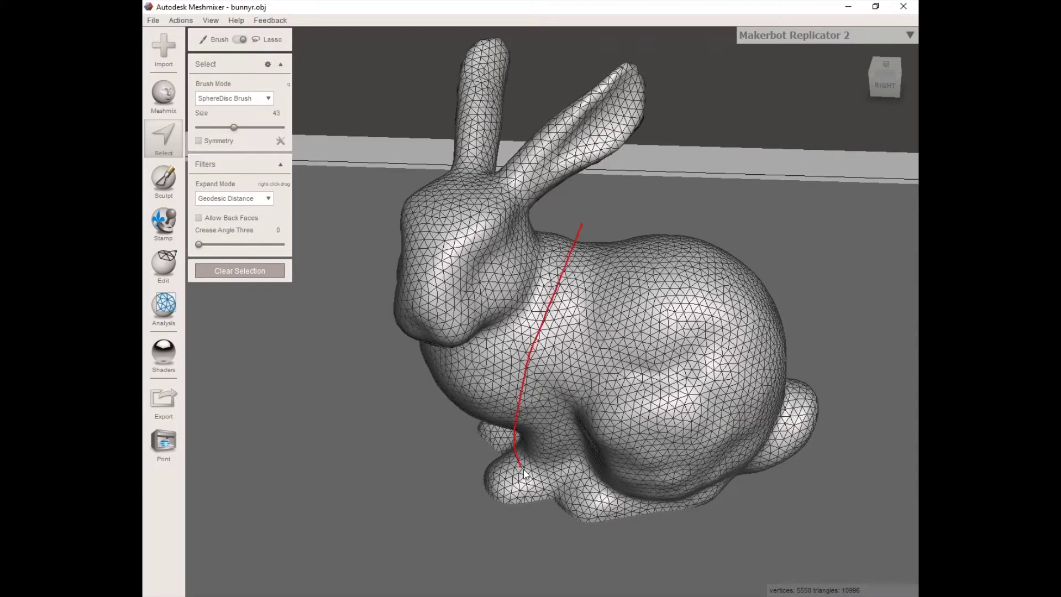
left_click_drag(579, 224, 579, 224)
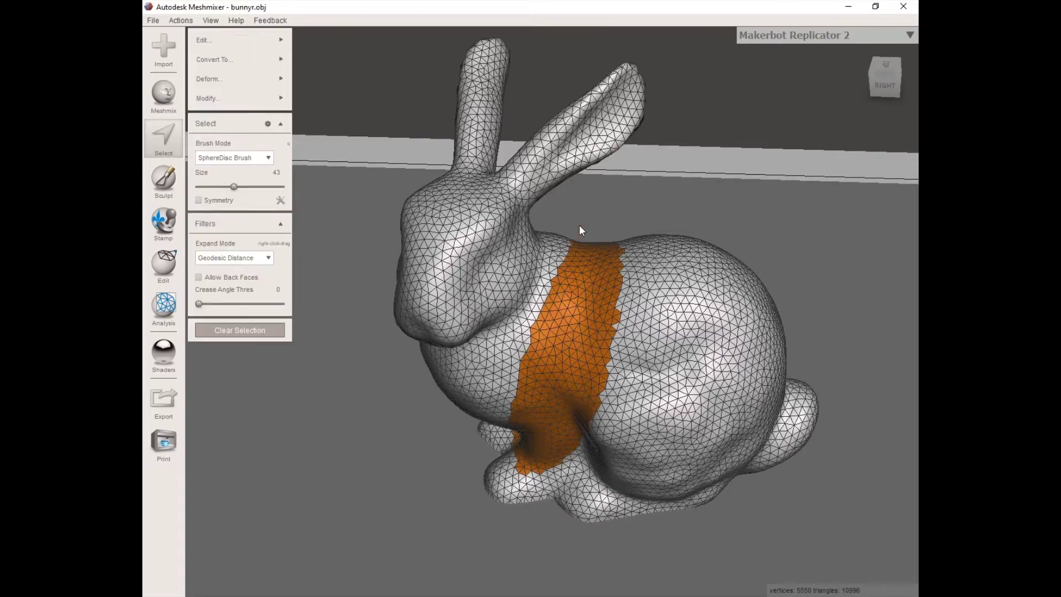
mouse_move(580, 225)
right_mouse_down()
mouse_move(542, 337)
mouse_move(387, 296)
mouse_move(357, 270)
mouse_move(728, 274)
right_mouse_up()
scroll(622, 295, "down", 5)
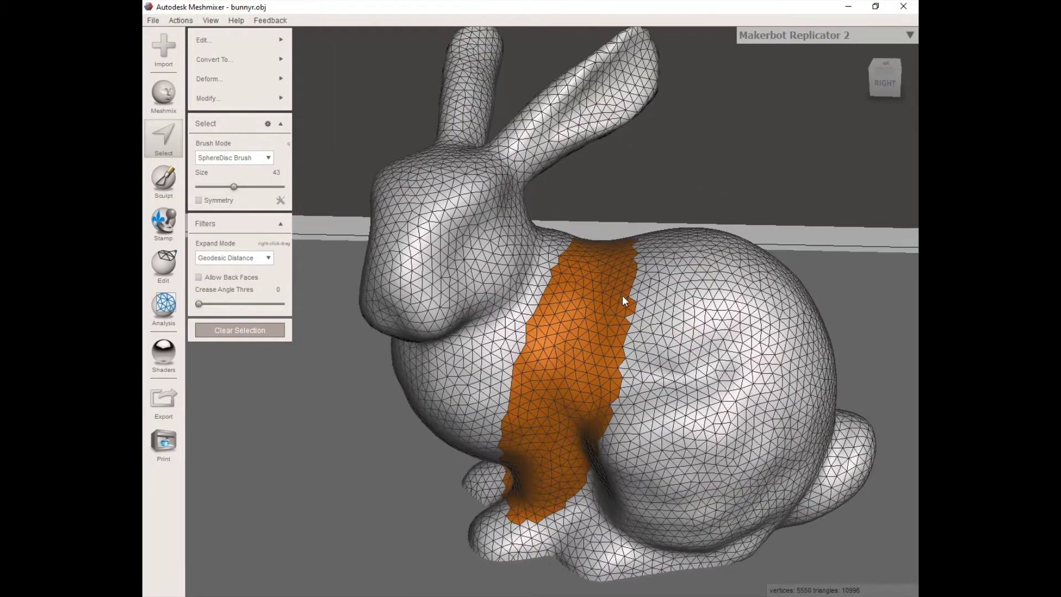
key("Escape")
Lasso a loop around the base of the bunny's left ear and check from all sides which faces are selected.
scroll(619, 294, "up", 6)
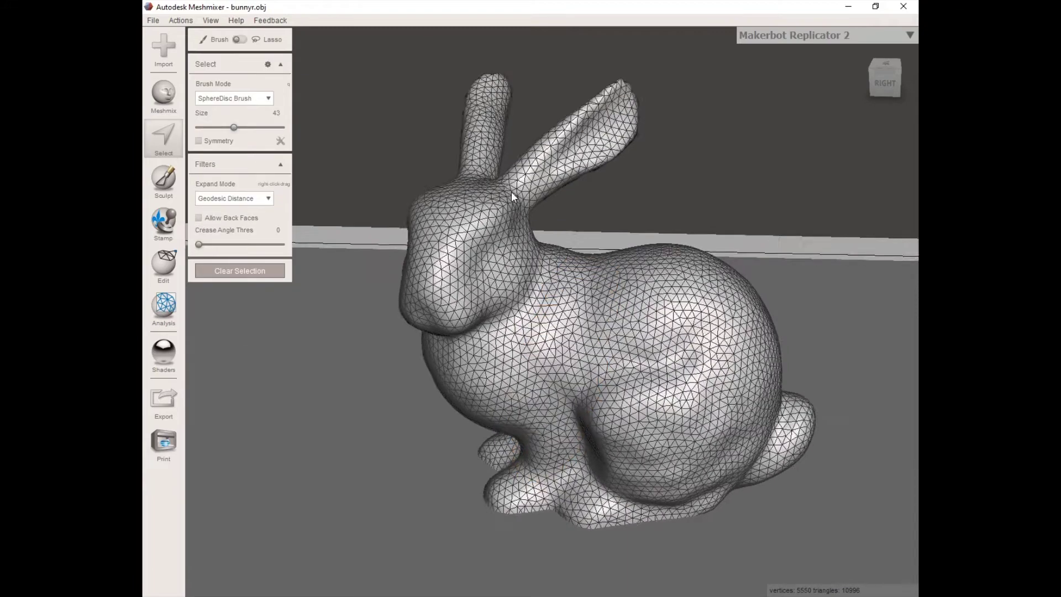
right_click_drag(539, 294, 581, 315)
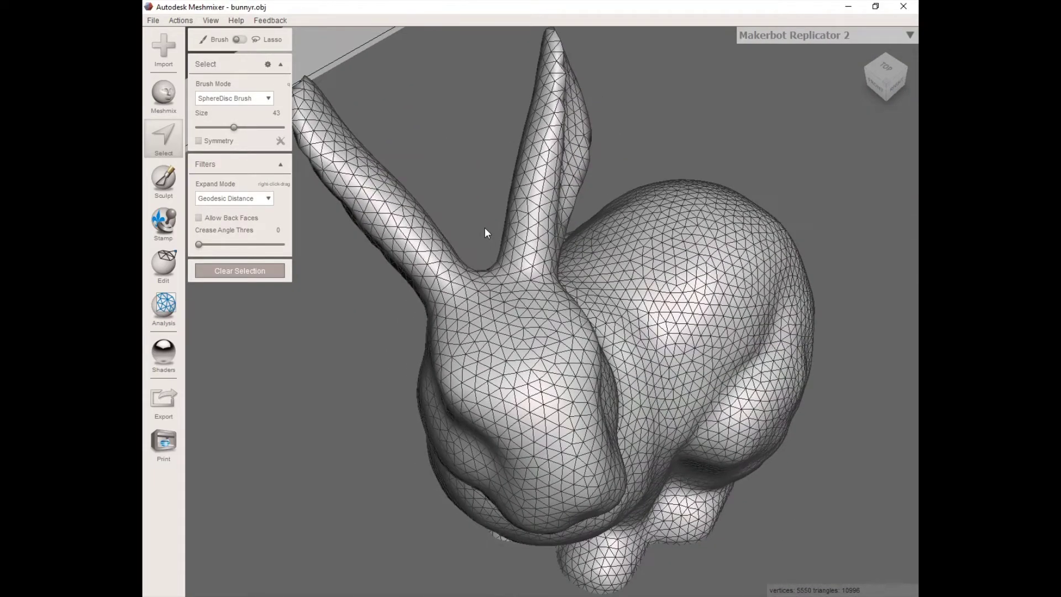
mouse_move(484, 227)
left_mouse_down()
mouse_move(536, 234)
mouse_move(485, 224)
left_mouse_up()
mouse_move(486, 226)
right_mouse_down()
mouse_move(529, 320)
mouse_move(349, 280)
mouse_move(399, 452)
right_mouse_up()
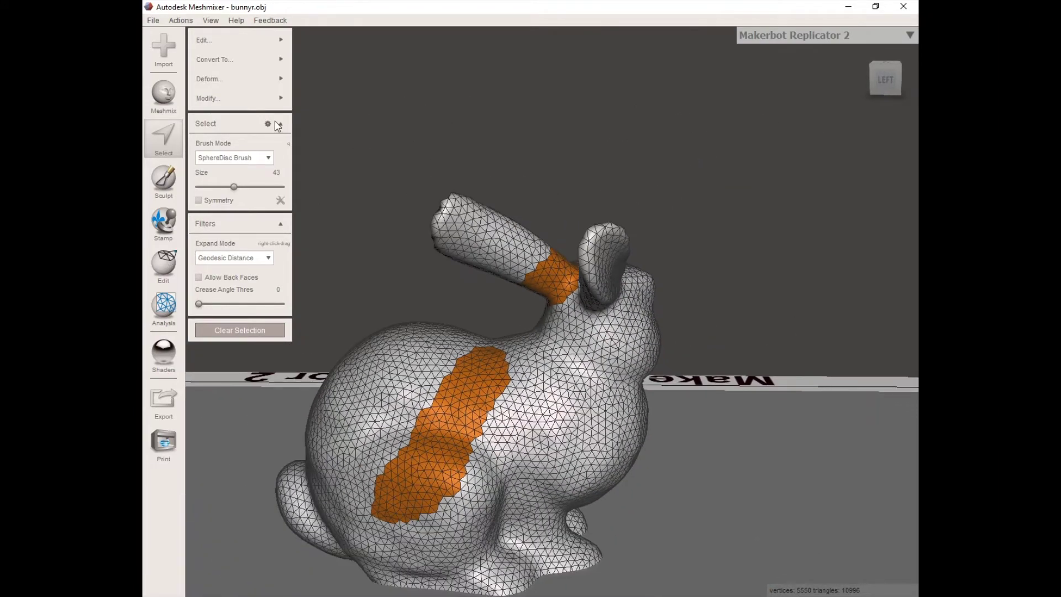
right_click_drag(547, 302, 702, 380)
right_click_drag(528, 423, 910, 439)
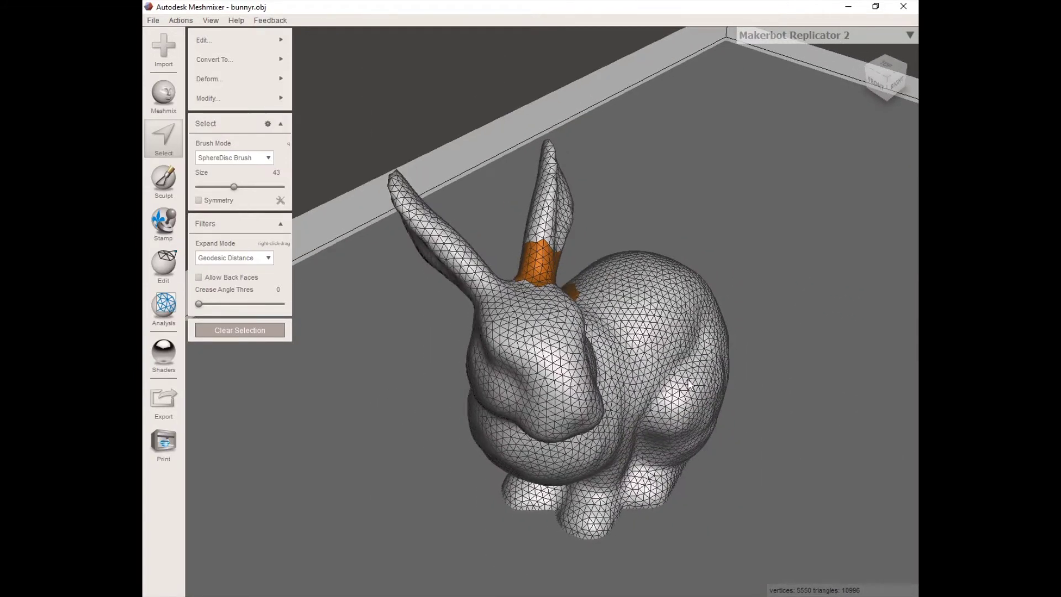
Clear the current face selection, restart the Select tool and set the selection brush size to 32.
left_click(261, 327)
right_click_drag(368, 314, 629, 307)
scroll(629, 307, "up", 3)
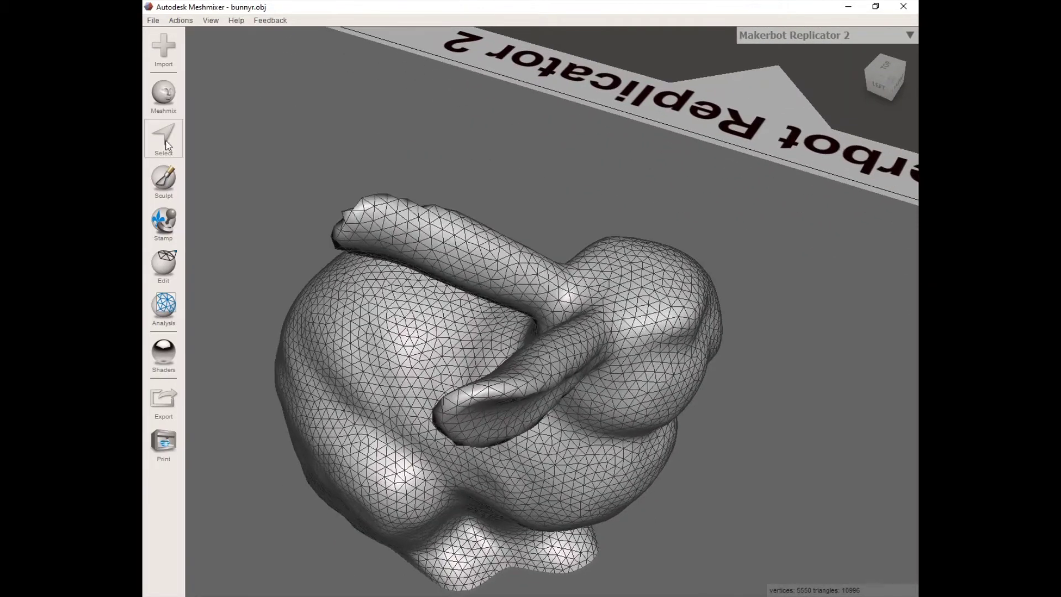
left_click(176, 145)
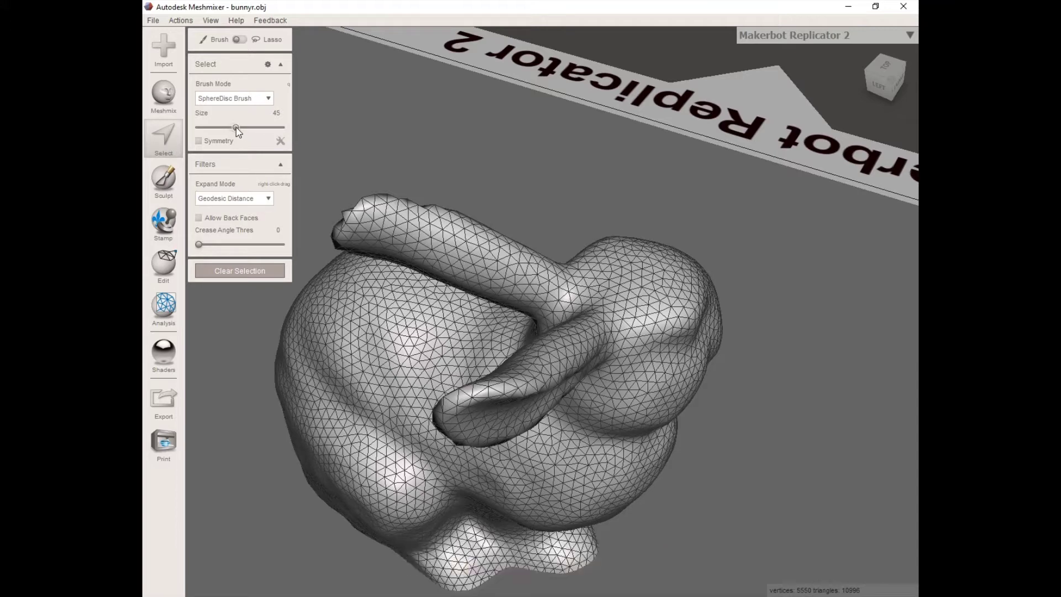
left_click_drag(236, 127, 227, 128)
Brush-select a continuous band of faces all the way around the base of the bunny's left ear.
scroll(568, 282, "up", 2)
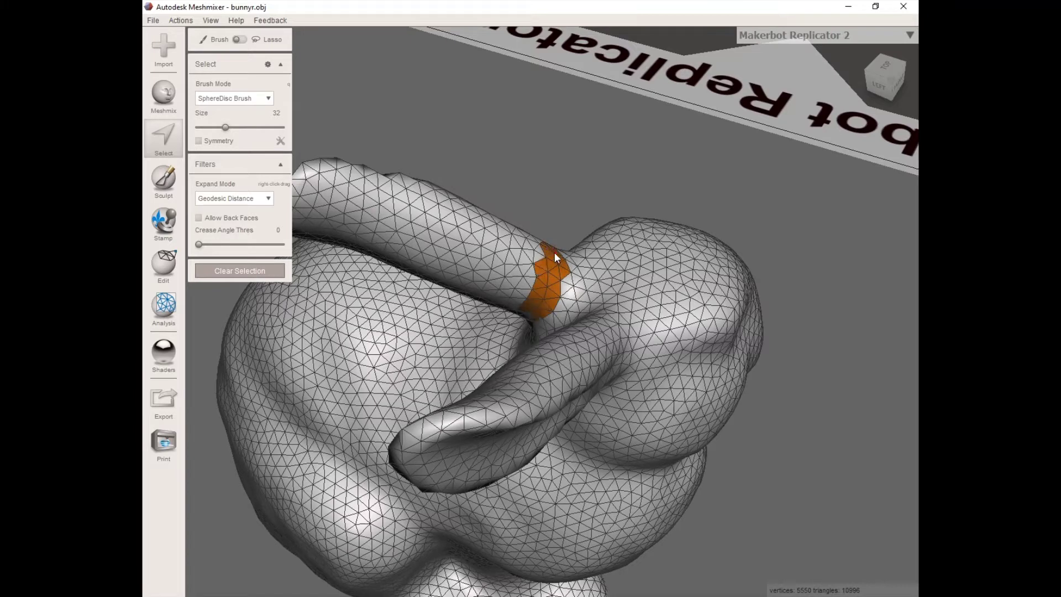
right_click_drag(554, 252, 338, 286)
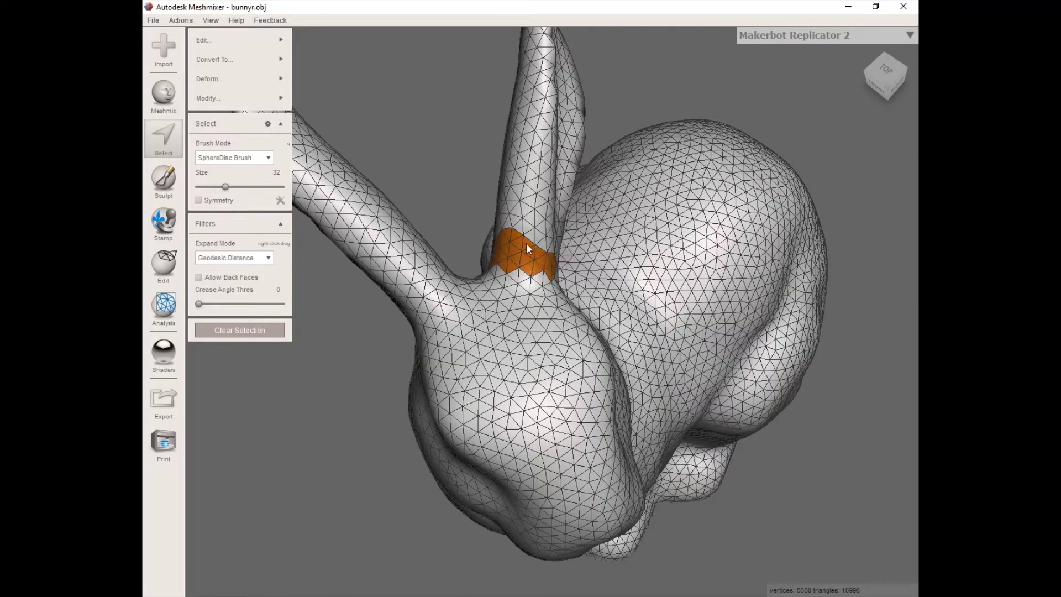
right_click_drag(549, 247, 338, 183)
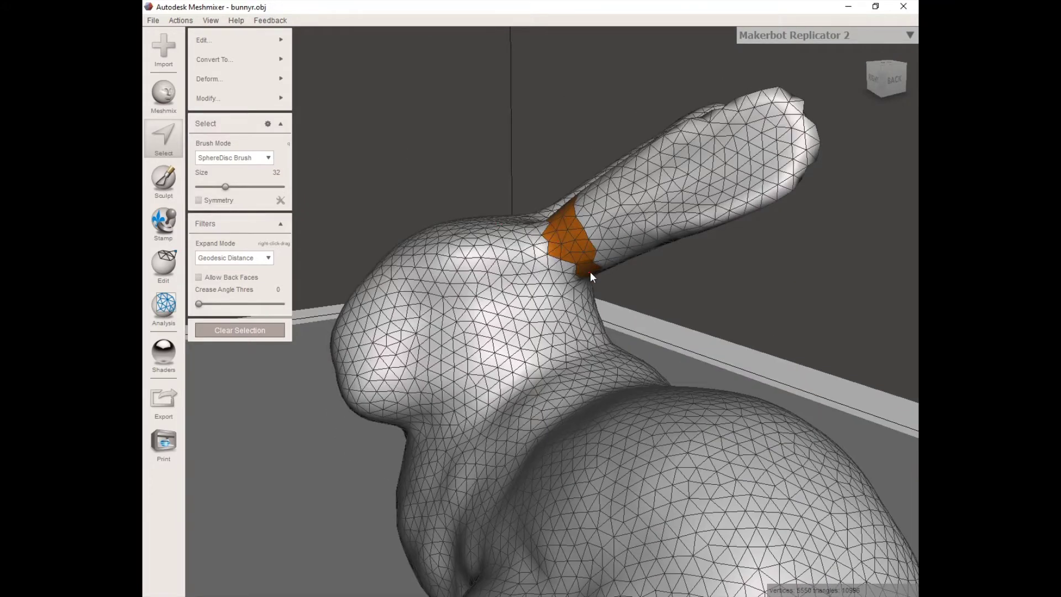
mouse_move(589, 271)
right_mouse_down()
mouse_move(452, 239)
mouse_move(585, 264)
right_mouse_up()
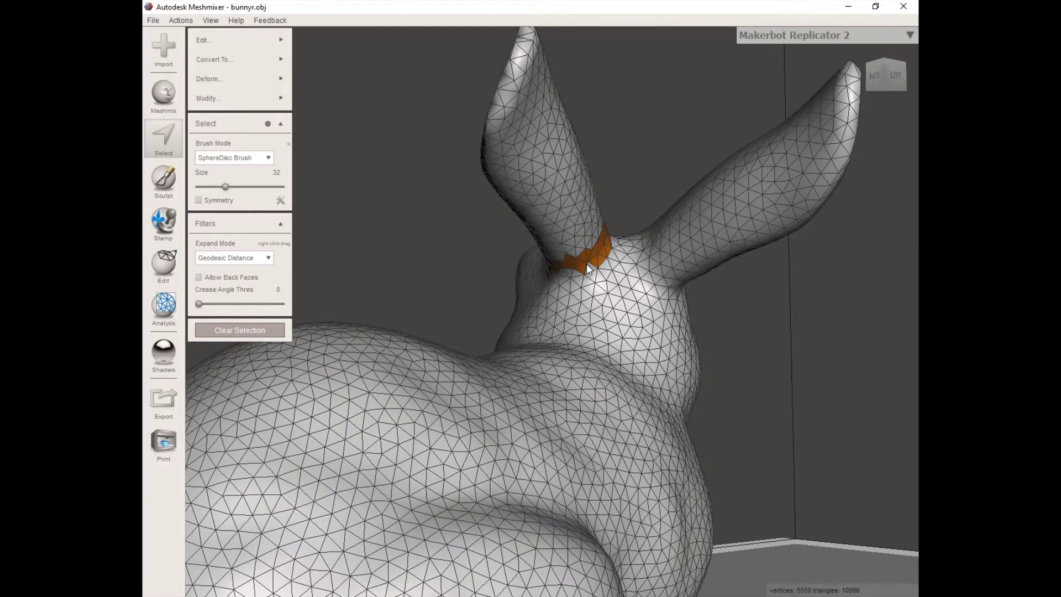
left_click_drag(588, 268, 596, 243)
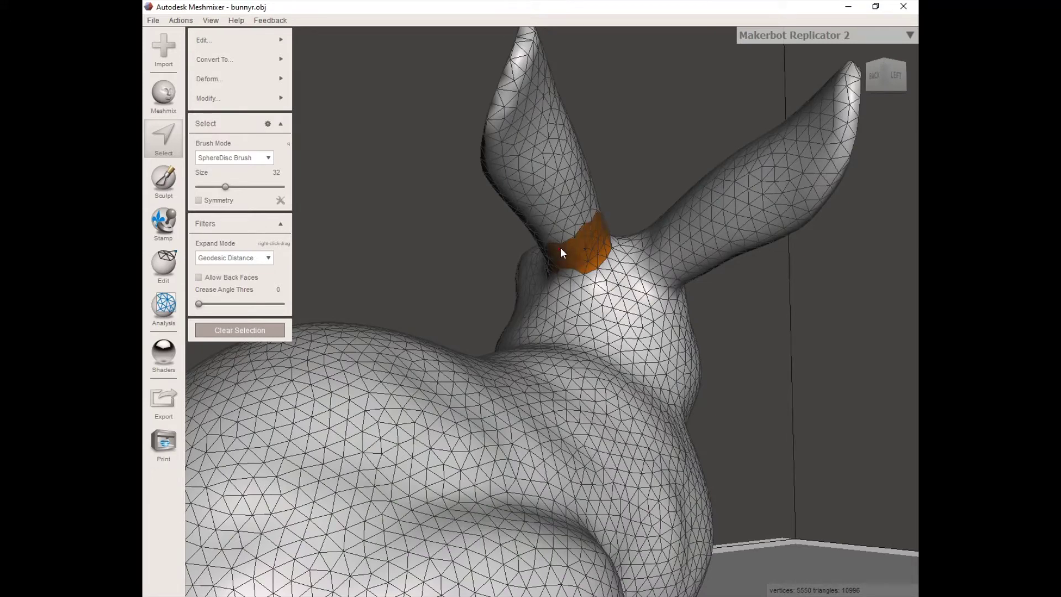
right_click_drag(563, 273, 686, 277)
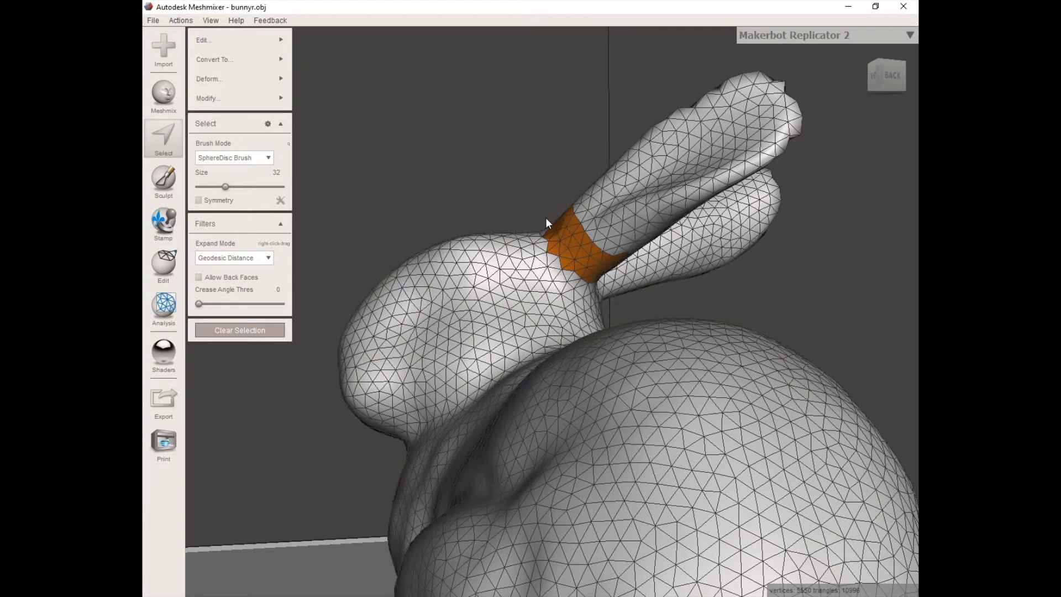
right_click_drag(546, 218, 804, 324)
mouse_move(475, 263)
right_mouse_down()
mouse_move(685, 214)
mouse_move(455, 264)
right_mouse_up()
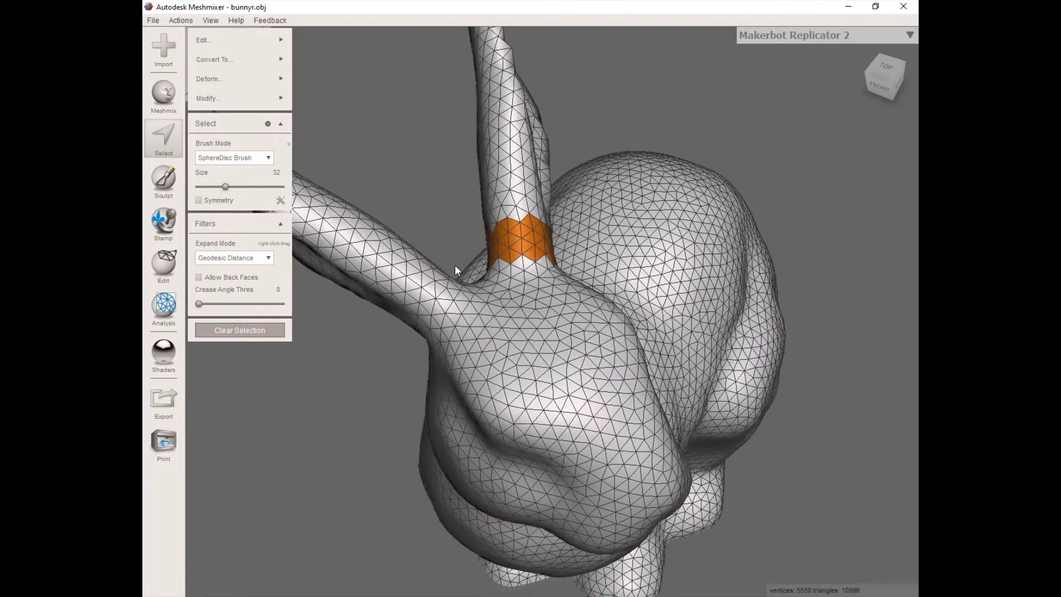
right_click_drag(608, 276, 503, 251)
scroll(503, 250, "down", 5)
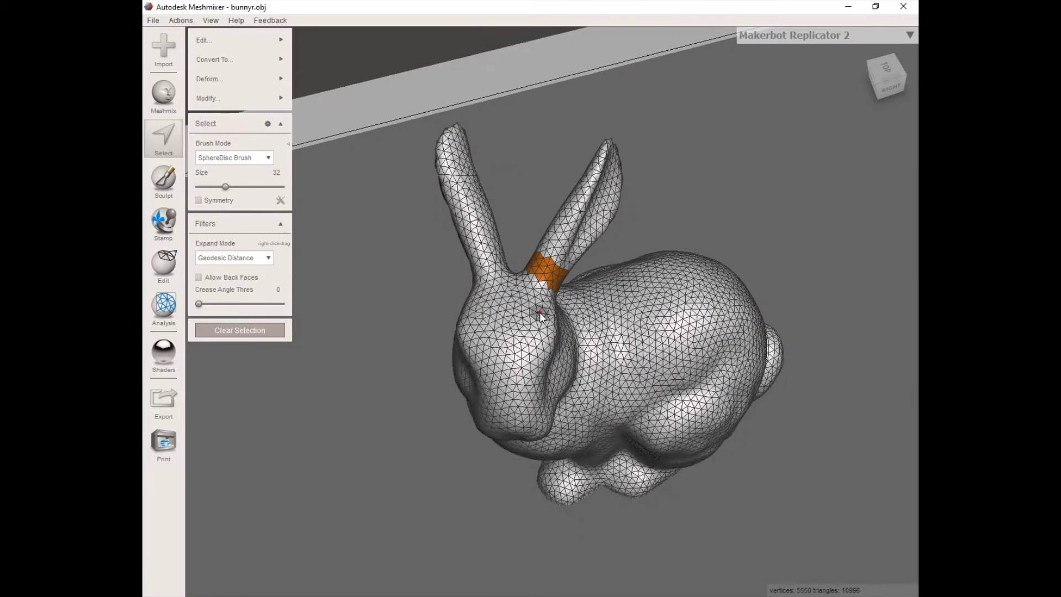
Start a Plane Cut on the selected band and tilt the cutting plane across the base of the ear.
mouse_move(271, 42)
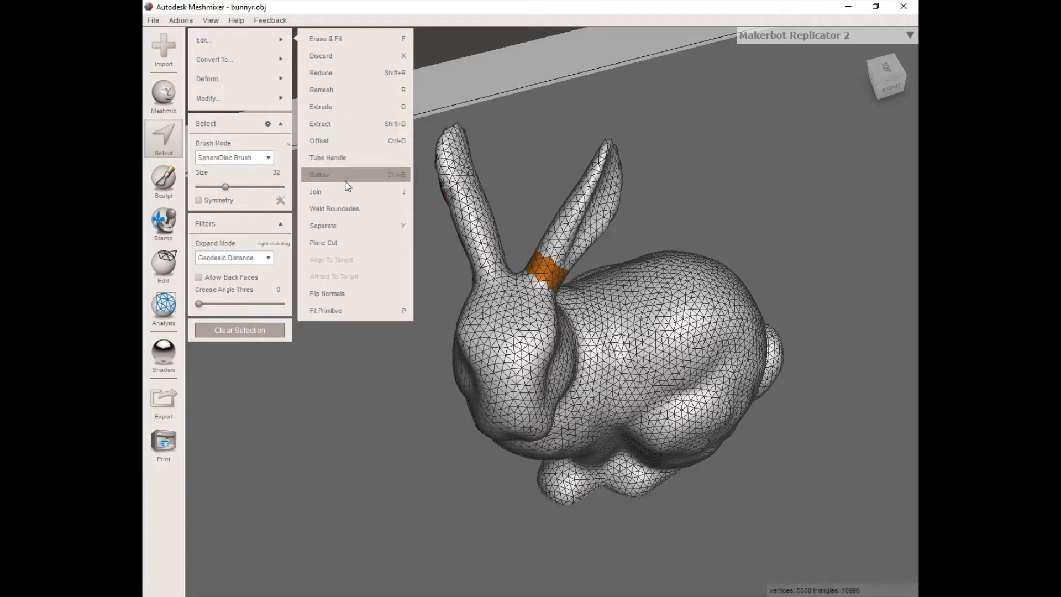
left_click(348, 243)
scroll(575, 299, "up", 5)
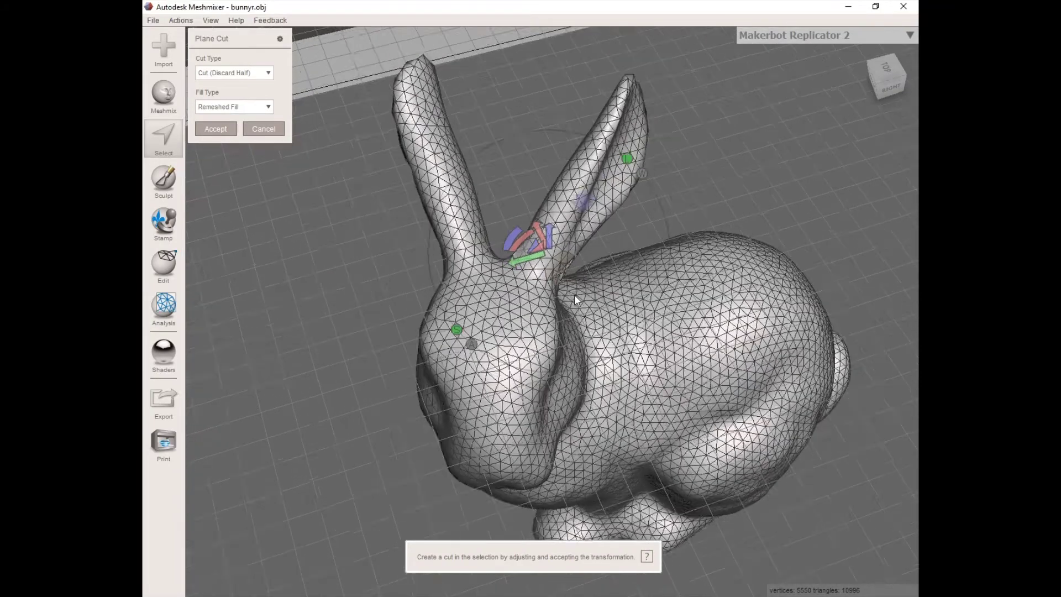
right_click_drag(575, 294, 481, 280)
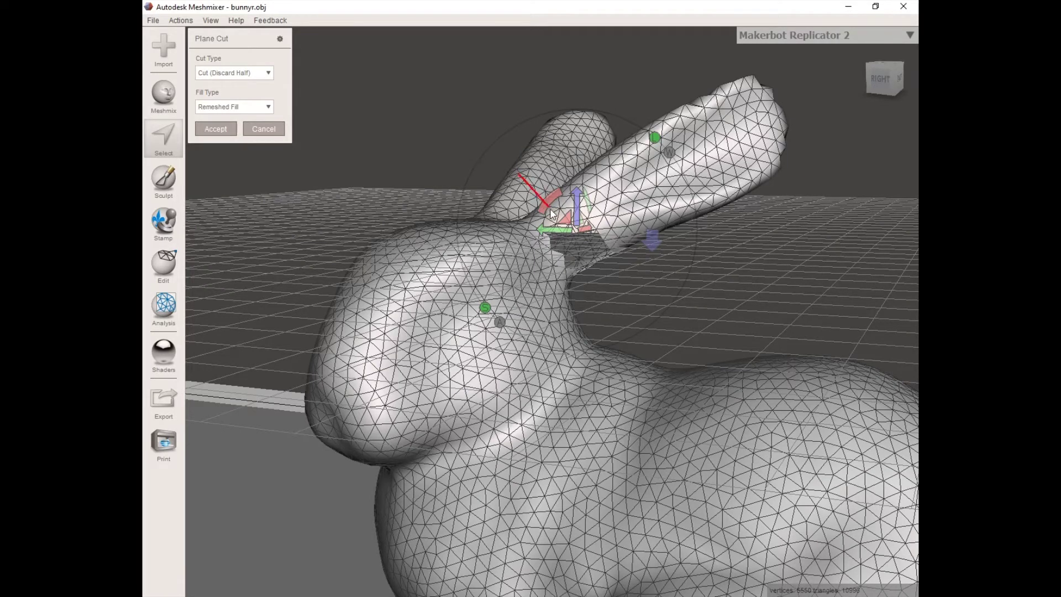
left_click_drag(591, 266, 615, 302)
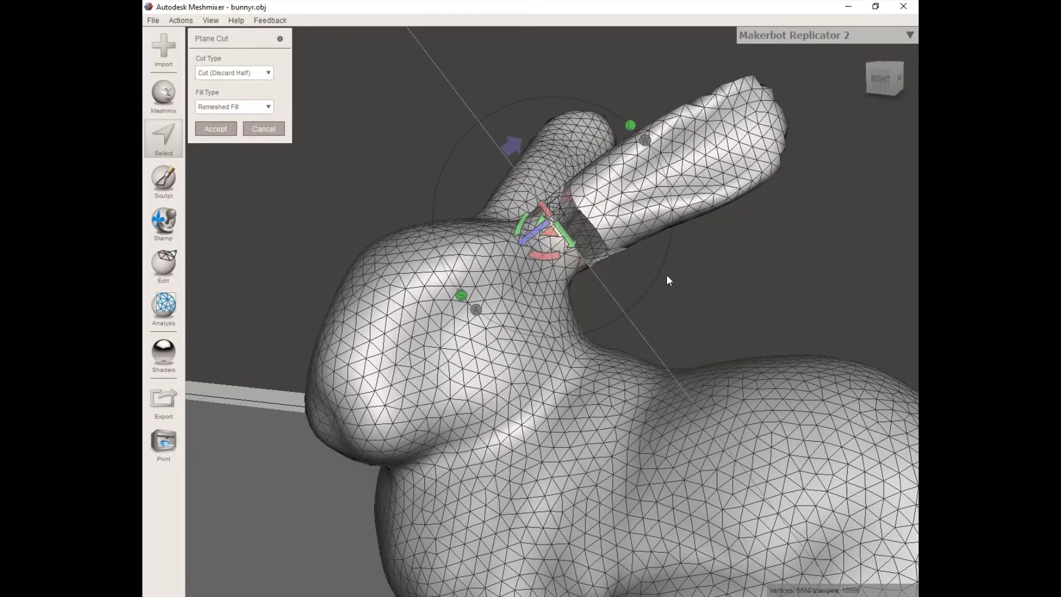
Nudge the cutting plane along the ear's axis and check its position from several angles.
right_click_drag(667, 279, 543, 246)
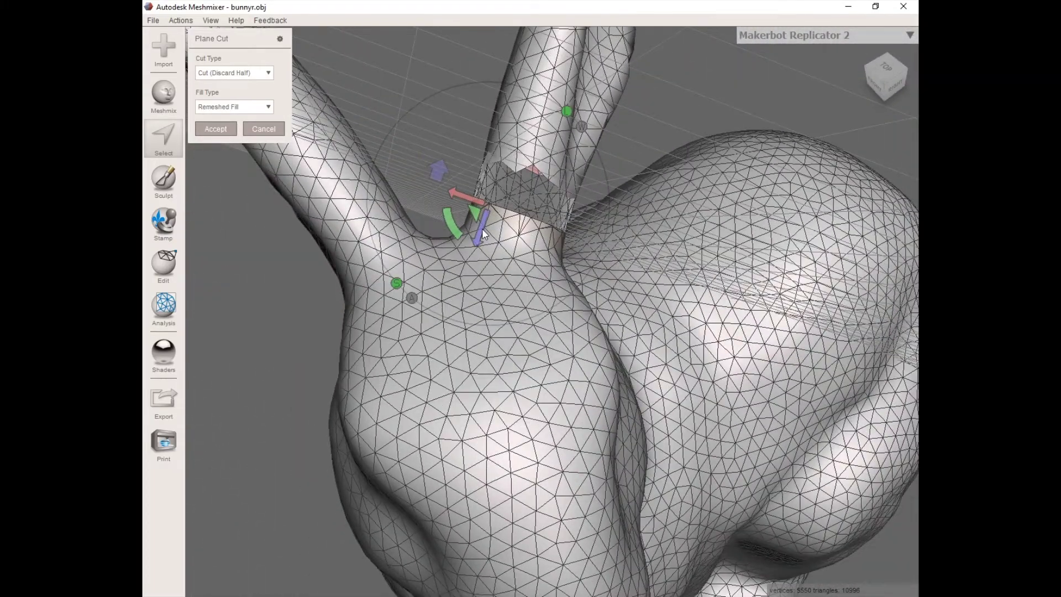
left_click_drag(482, 228, 471, 231)
right_click_drag(473, 263, 604, 271)
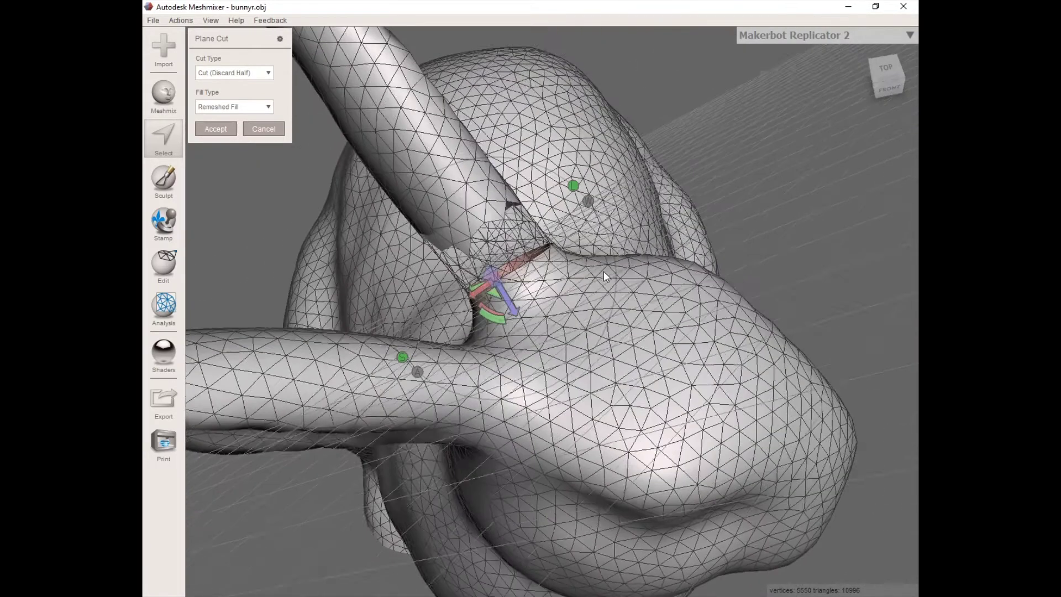
left_click_drag(504, 298, 500, 294)
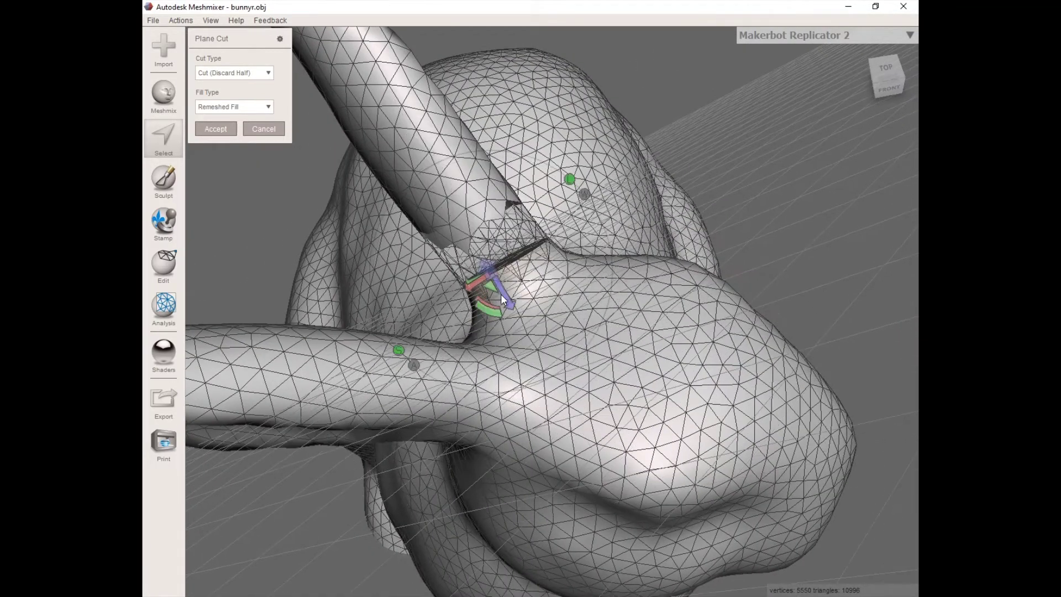
right_click_drag(501, 294, 569, 340)
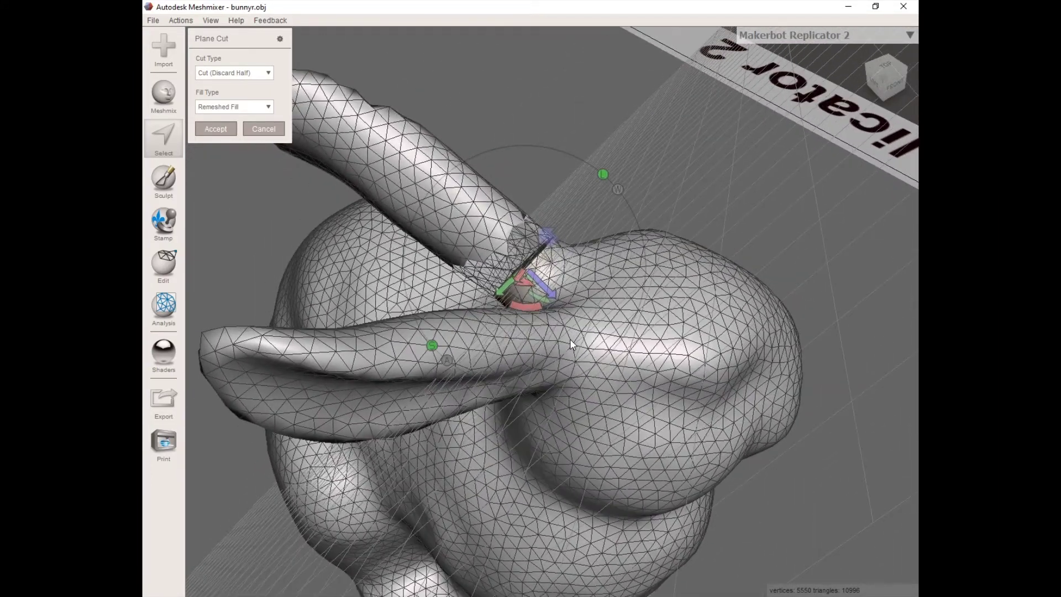
Set the cut type to Slice (Keep Both), review the fill types and keep Remeshed Fill.
left_click(259, 73)
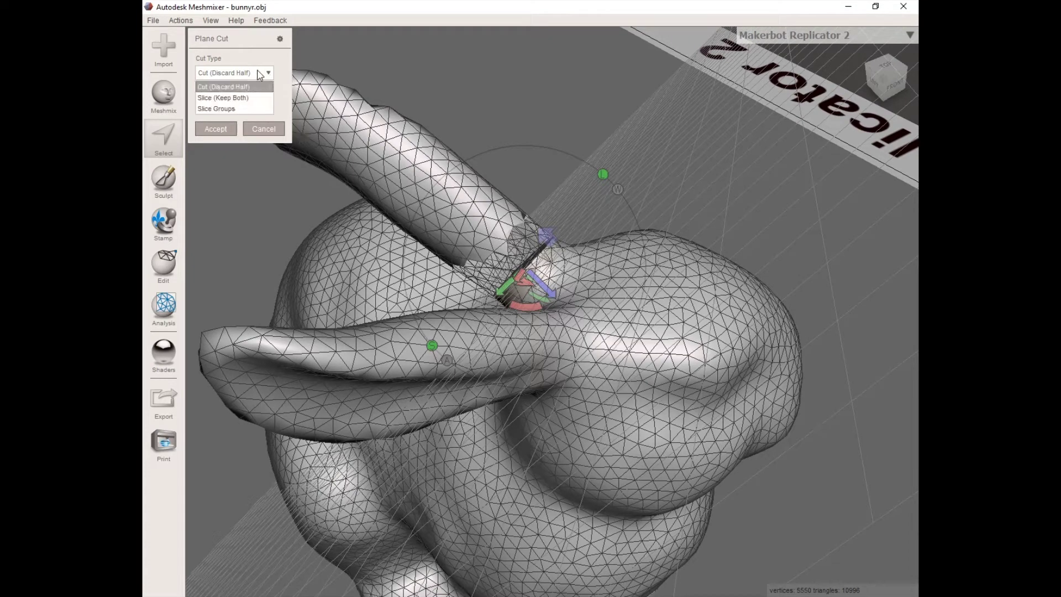
left_click(236, 98)
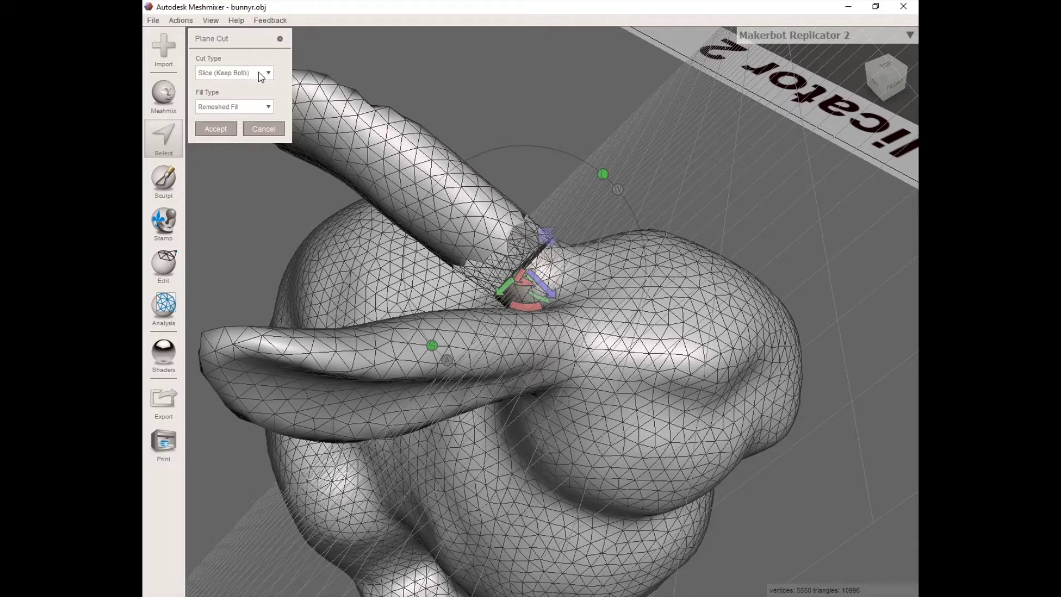
left_click(268, 108)
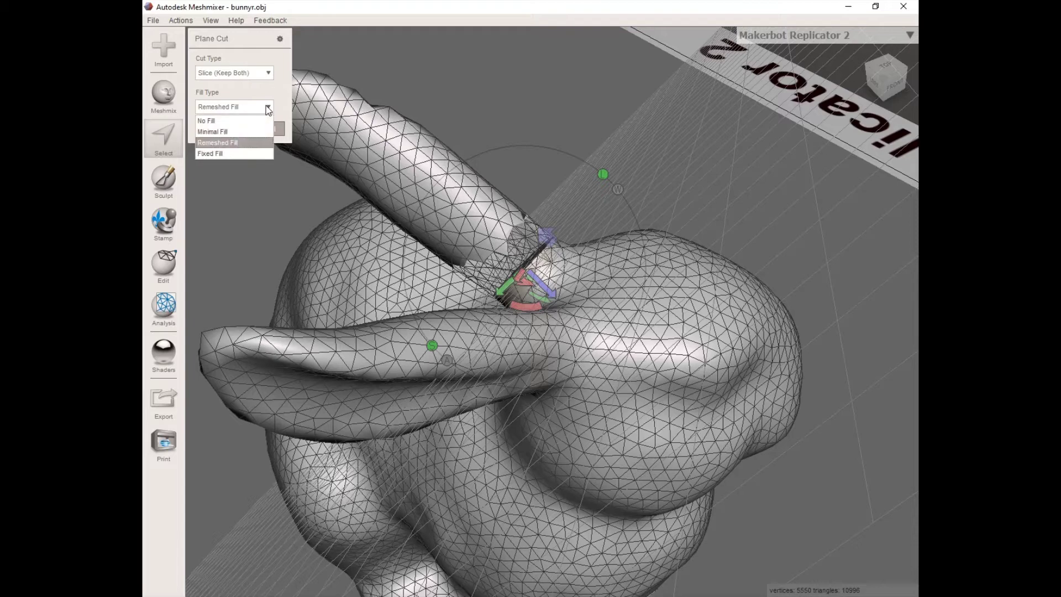
left_click(268, 108)
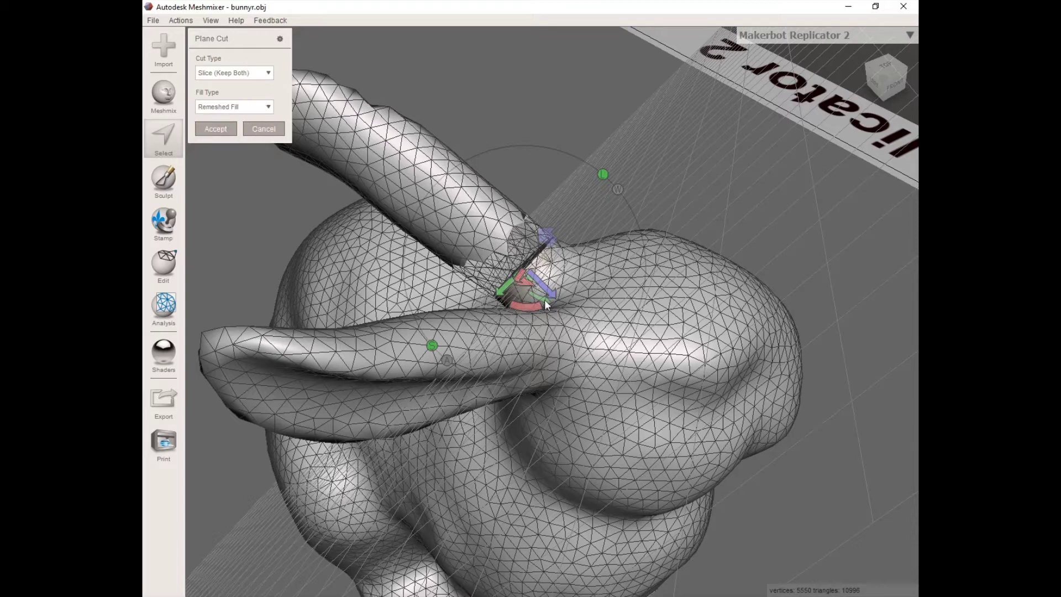
Slide the cutting plane up the ear away from the head and accept the slice.
left_click_drag(549, 289, 476, 262)
right_click_drag(475, 261, 539, 330)
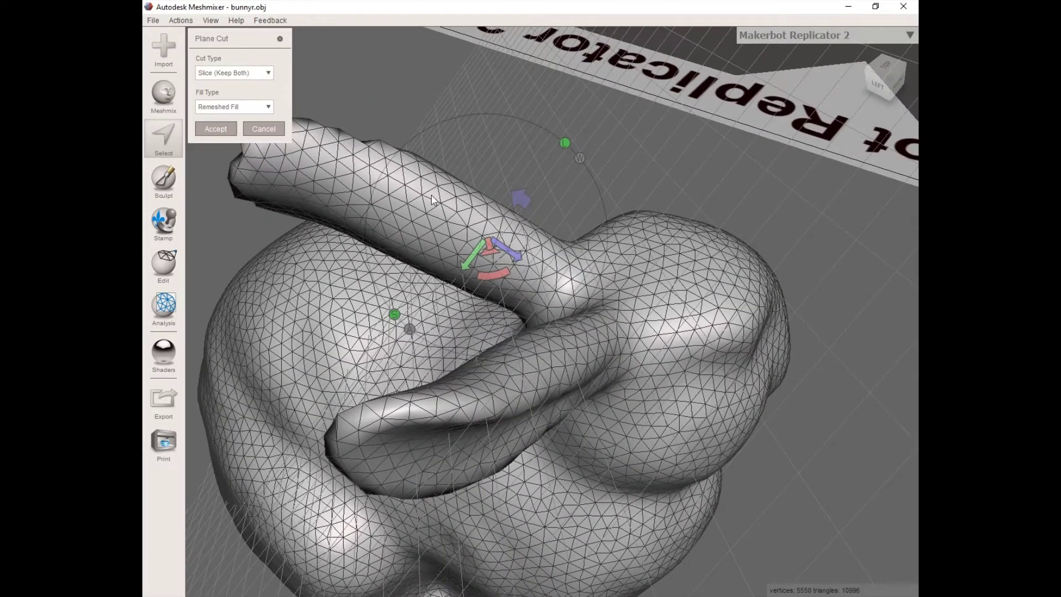
left_click(216, 129)
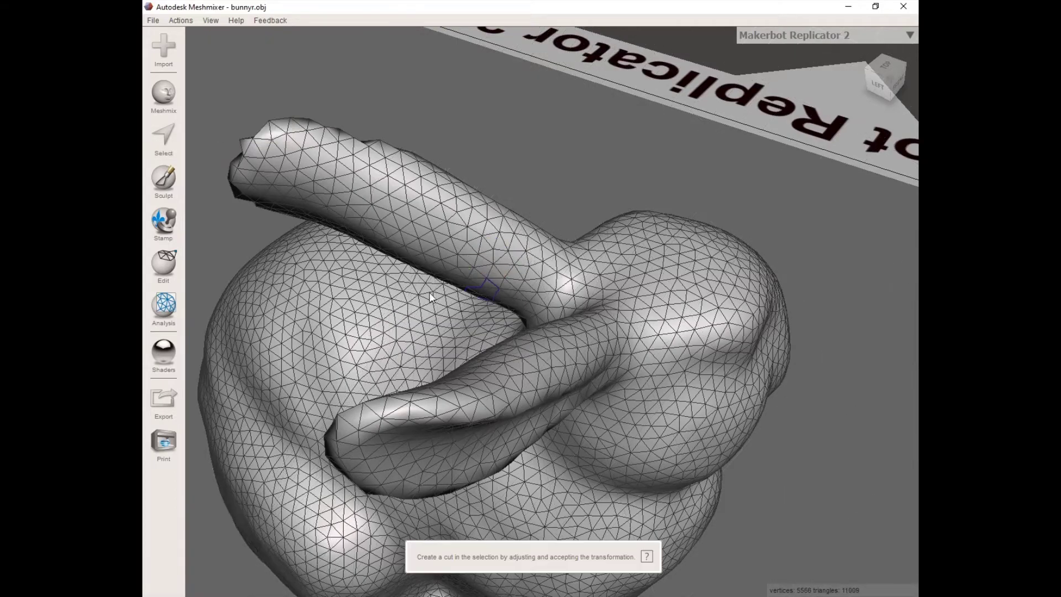
Inspect the slice outline on the back of the ear without the wireframe, and undo the slice.
mouse_move(498, 321)
right_mouse_down()
mouse_move(597, 279)
mouse_move(470, 316)
mouse_move(287, 334)
mouse_move(524, 306)
mouse_move(493, 299)
mouse_move(386, 326)
mouse_move(441, 322)
mouse_move(472, 301)
mouse_move(584, 300)
mouse_move(640, 248)
mouse_move(536, 306)
mouse_move(263, 329)
mouse_move(398, 326)
mouse_move(438, 343)
mouse_move(374, 337)
right_mouse_up()
key("w")
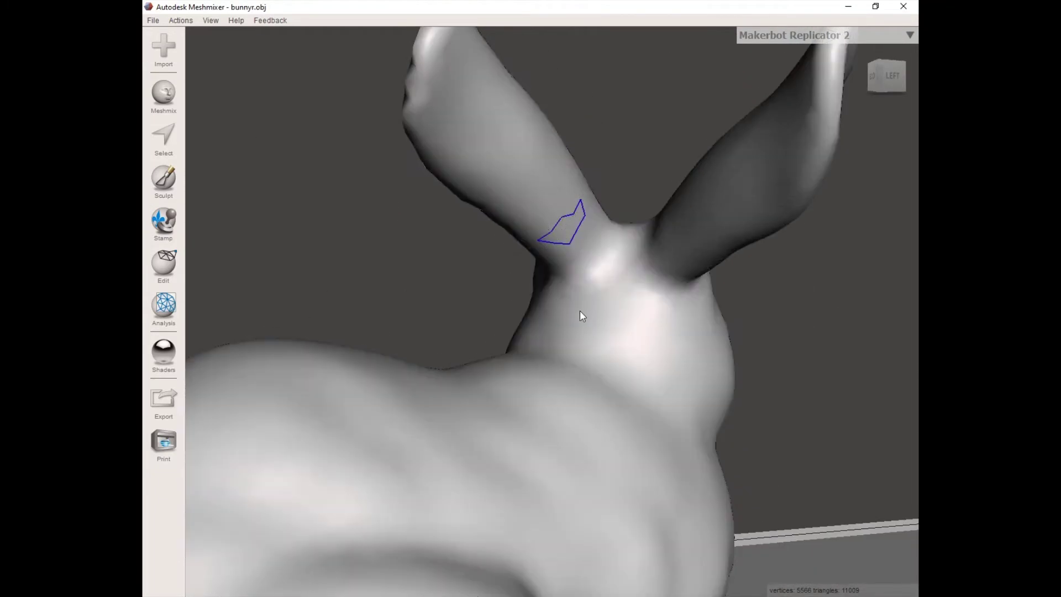
right_click_drag(579, 310, 667, 393)
key("w")
key("c")
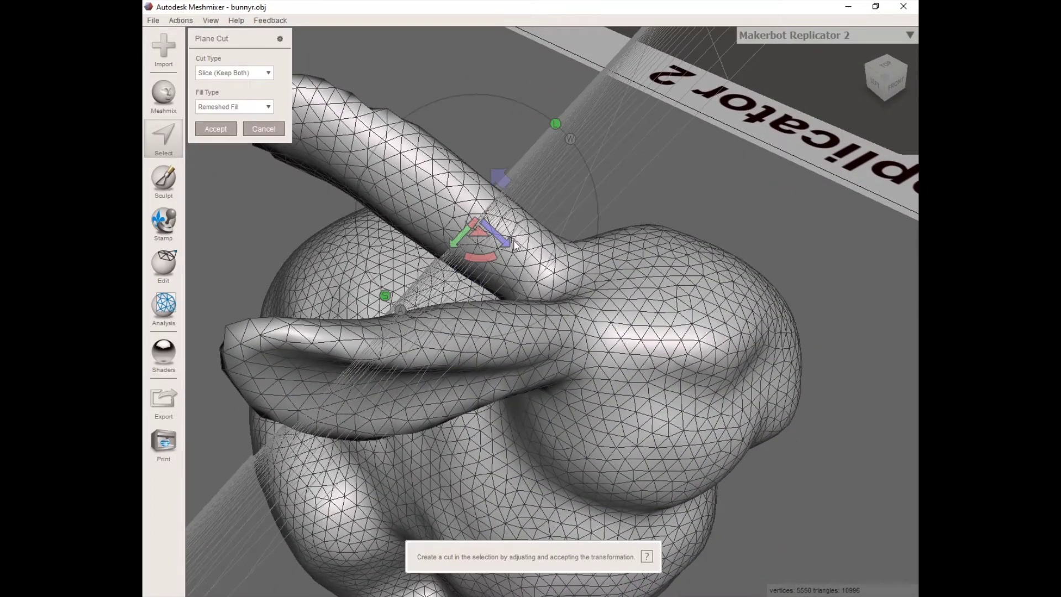
Reposition the cutting plane straight across the base of the left ear and accept the slice with both parts kept.
left_click_drag(514, 244, 587, 297)
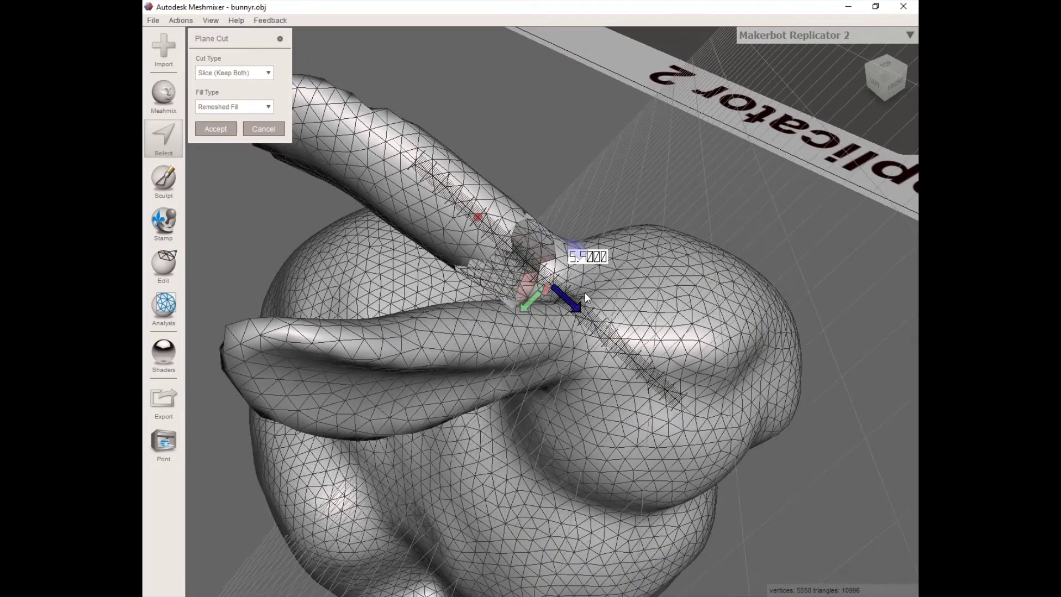
right_click_drag(584, 293, 511, 300)
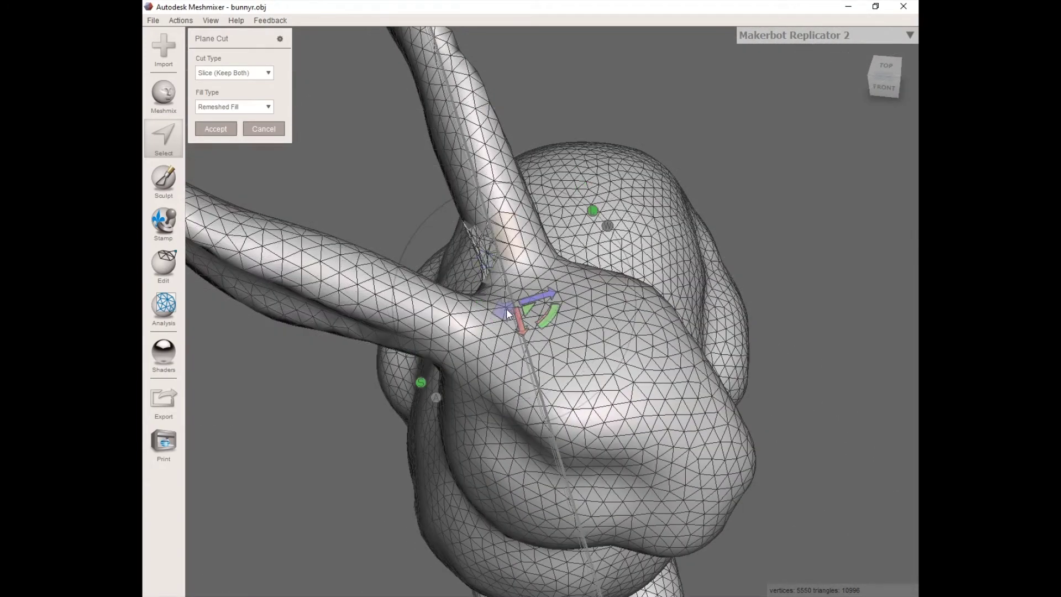
left_click(505, 309)
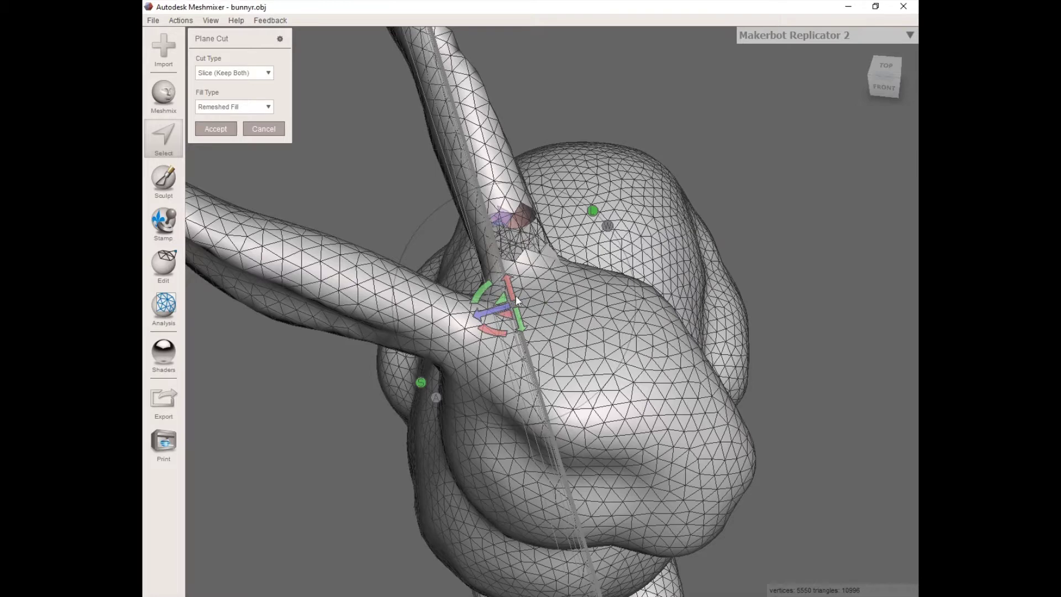
left_click_drag(464, 267, 582, 218)
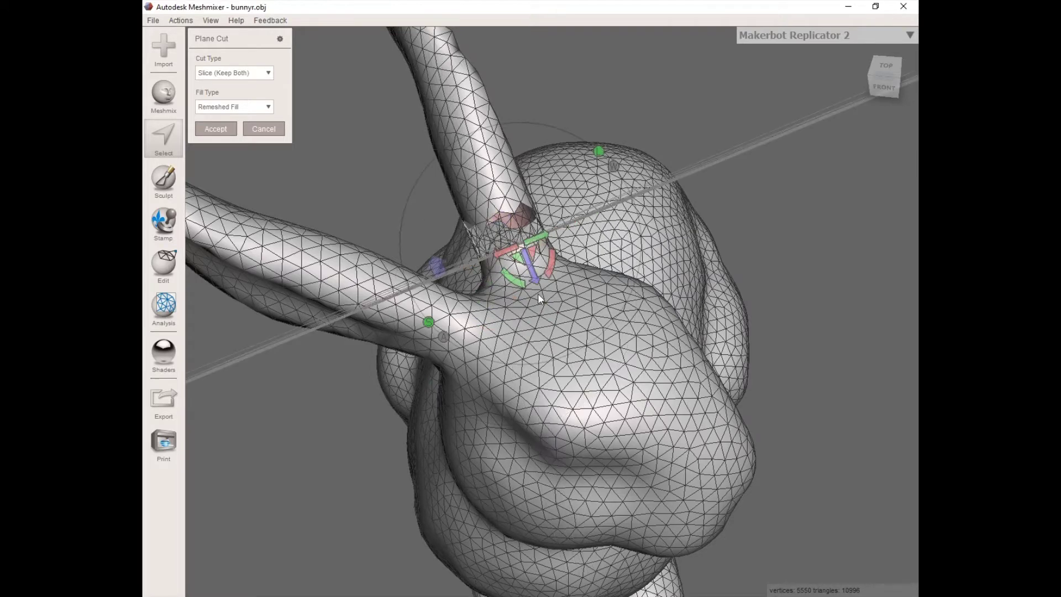
left_click_drag(549, 269, 526, 270)
right_click_drag(526, 270, 634, 327)
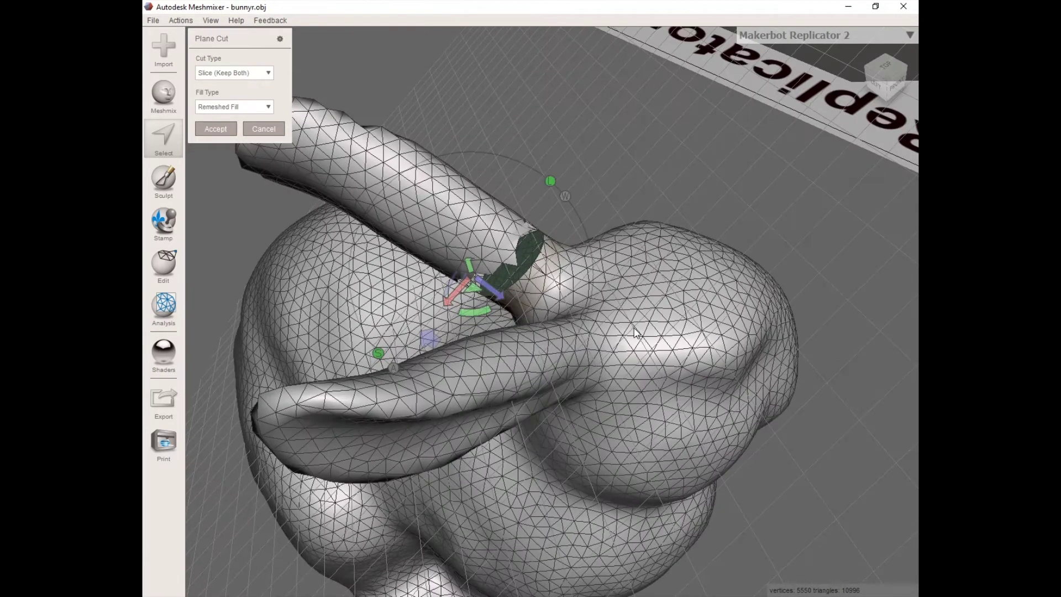
left_click(220, 129)
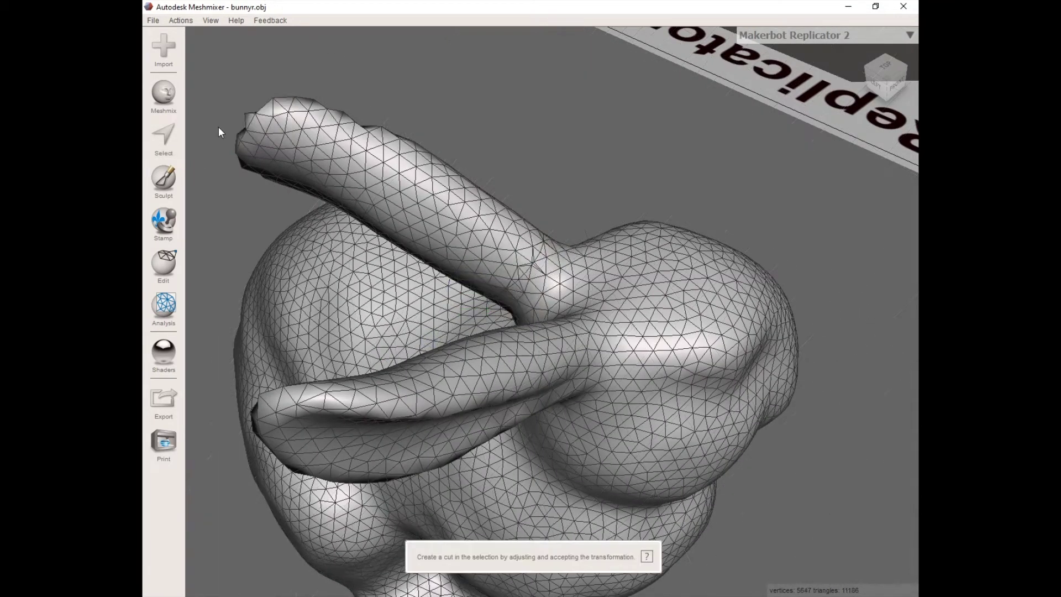
Hide the wireframe and examine the sliced ear base and the whole bunny from several sides.
mouse_move(381, 307)
right_mouse_down()
mouse_move(480, 253)
mouse_move(554, 172)
mouse_move(635, 164)
mouse_move(762, 240)
mouse_move(660, 251)
right_mouse_up()
key("w")
right_click_drag(535, 231, 282, 284)
scroll(667, 239, "down", 5)
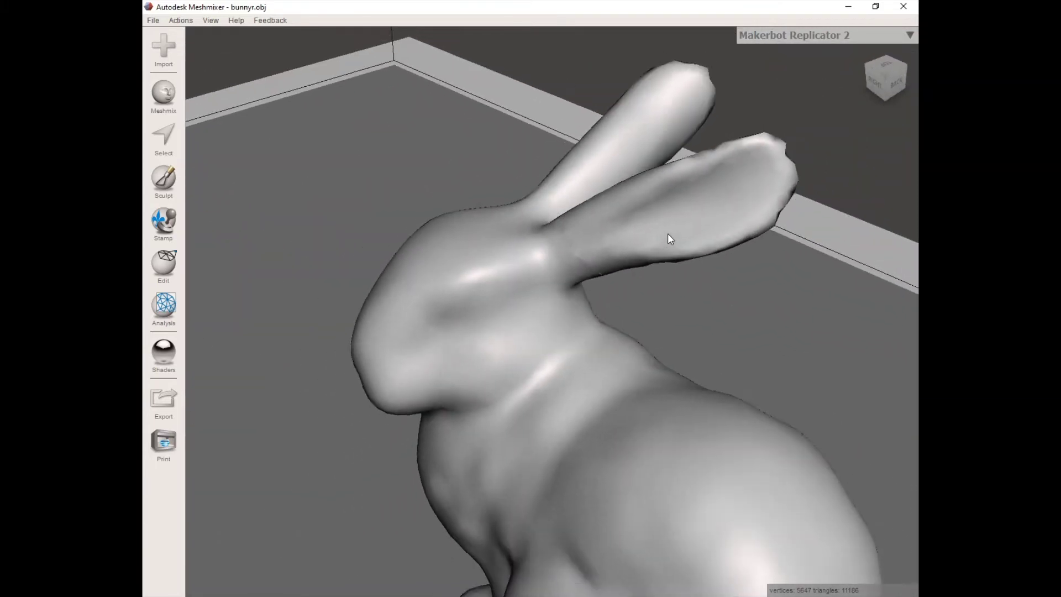
right_click_drag(667, 239, 711, 346)
scroll(753, 251, "down", 3)
scroll(734, 351, "up", 2)
scroll(712, 345, "down", 2)
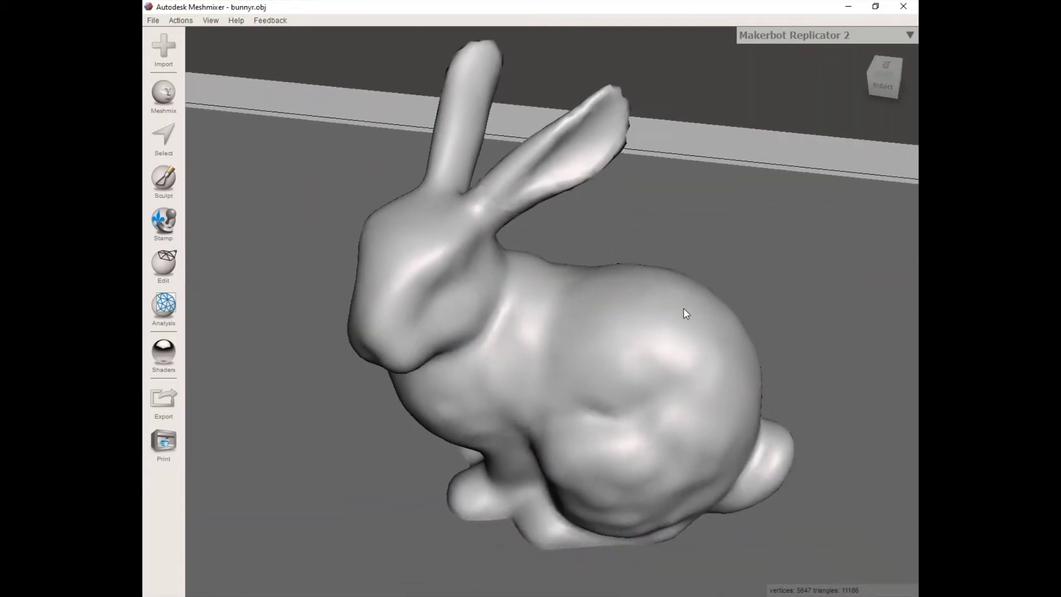
Show the Object Browser and place it clear of the bunny.
left_click(210, 20)
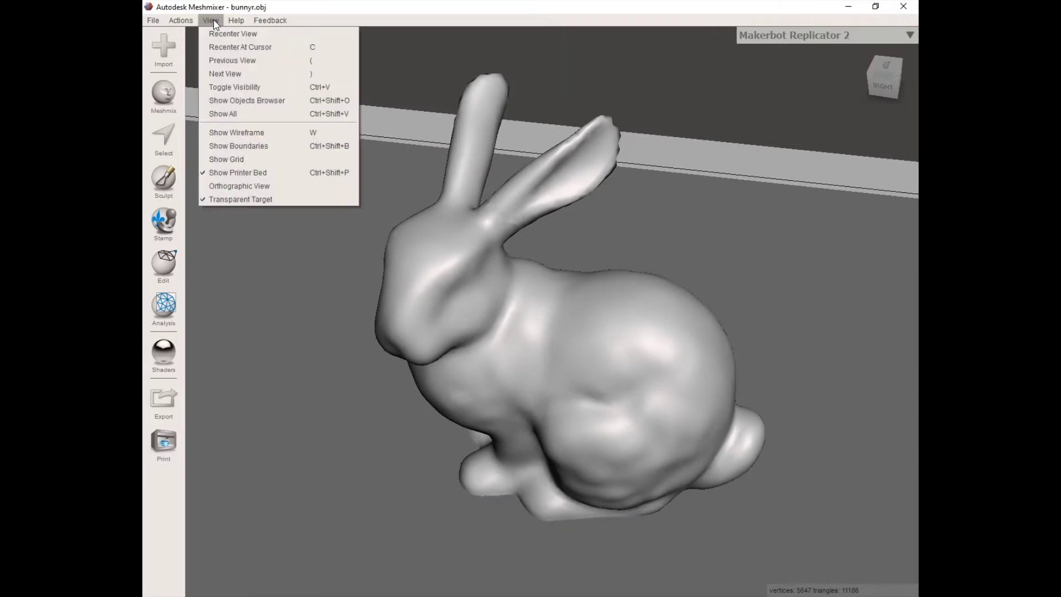
left_click(239, 101)
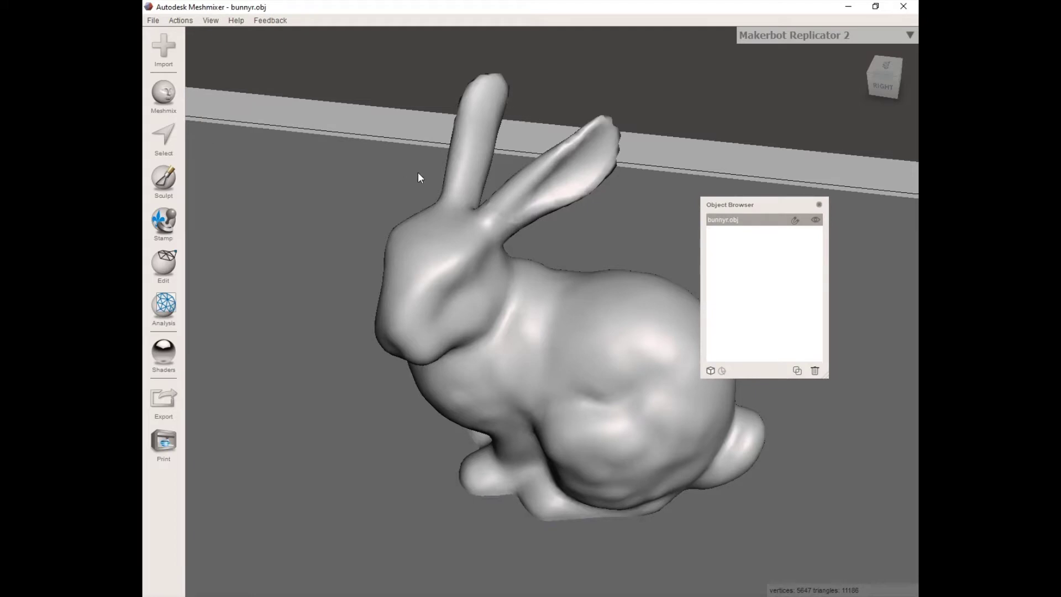
left_click_drag(738, 210, 773, 144)
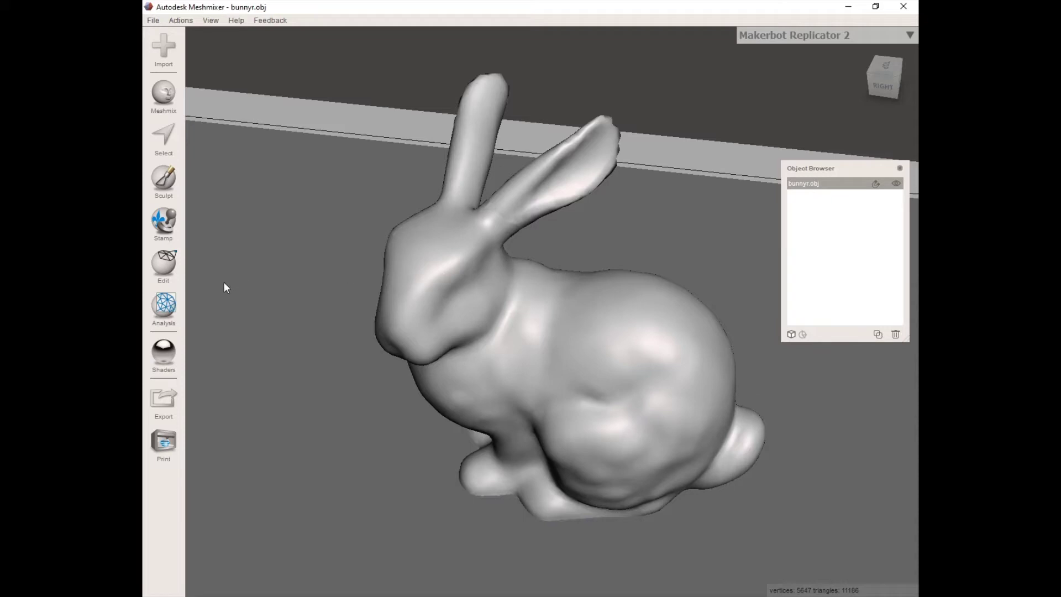
Separate the sliced ear and the rest of the bunny into individual shells.
left_click(165, 264)
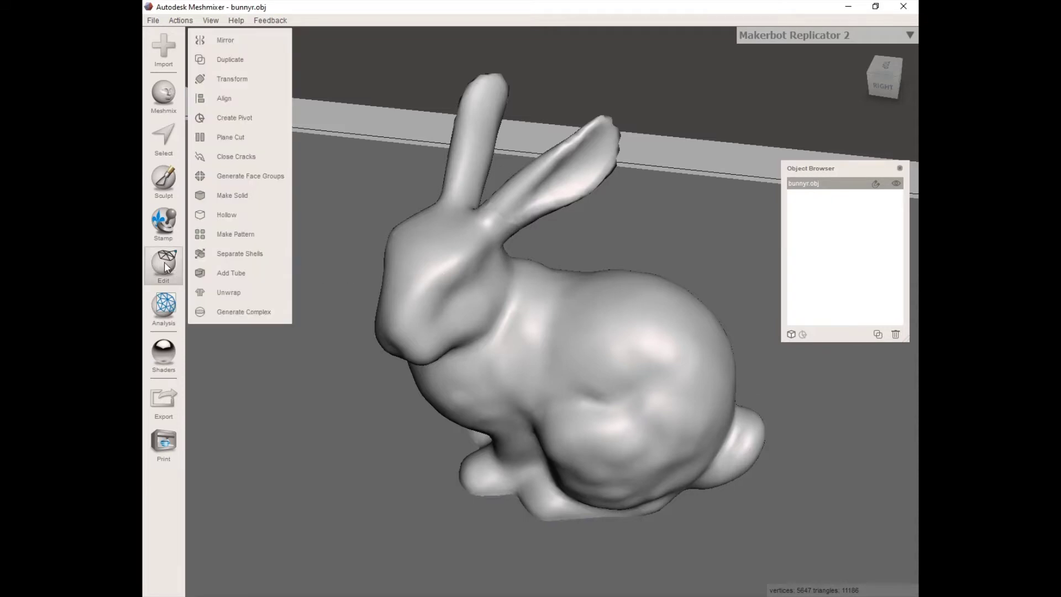
left_click(242, 260)
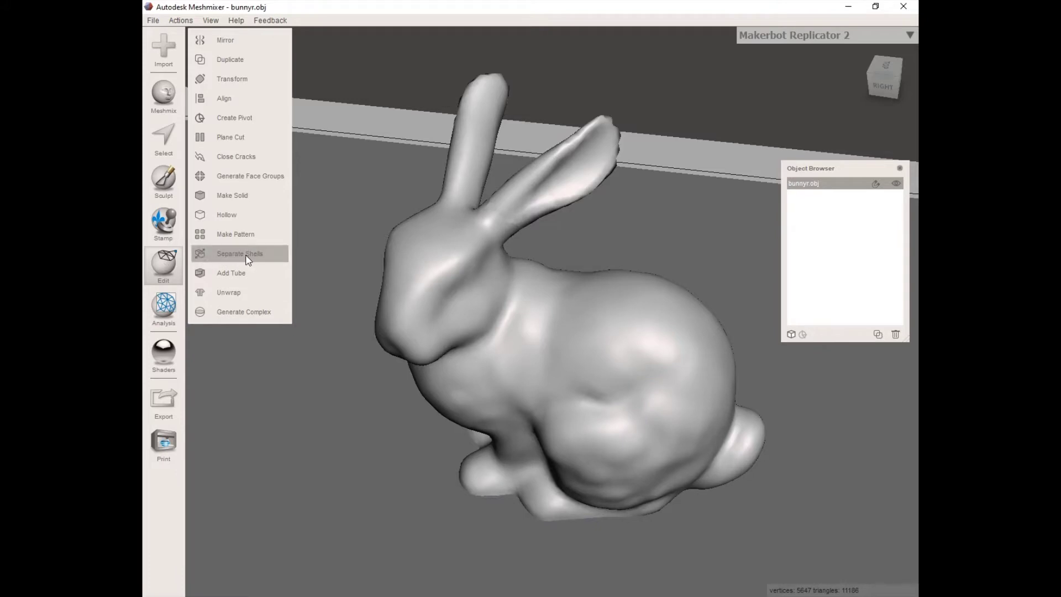
scroll(556, 281, "up", 2)
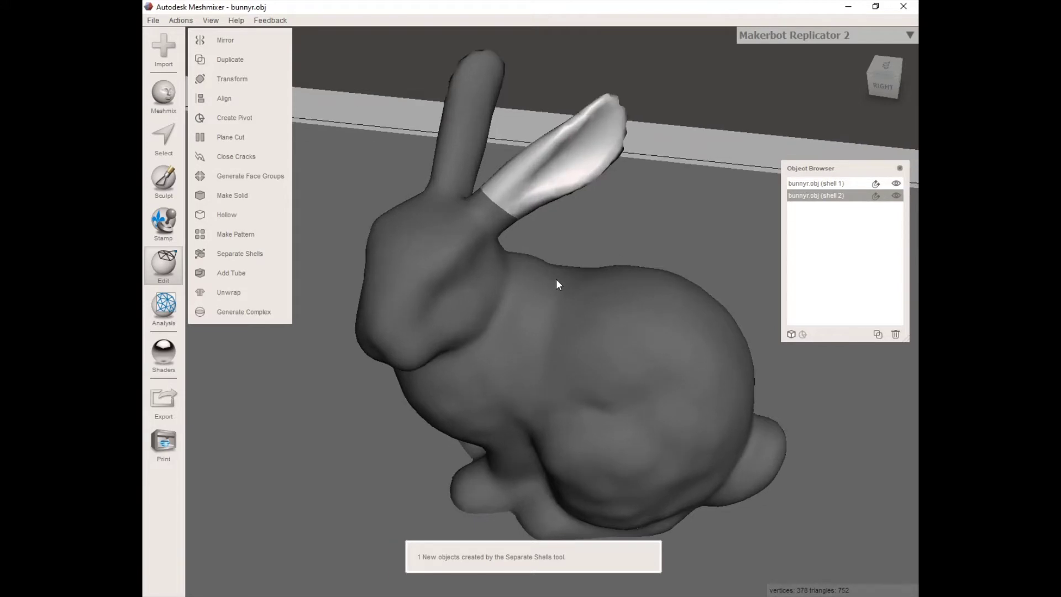
Activate the body and ear shells in turn, hide the body shell, and examine the ear from its cut end.
left_click(802, 182)
left_click(810, 194)
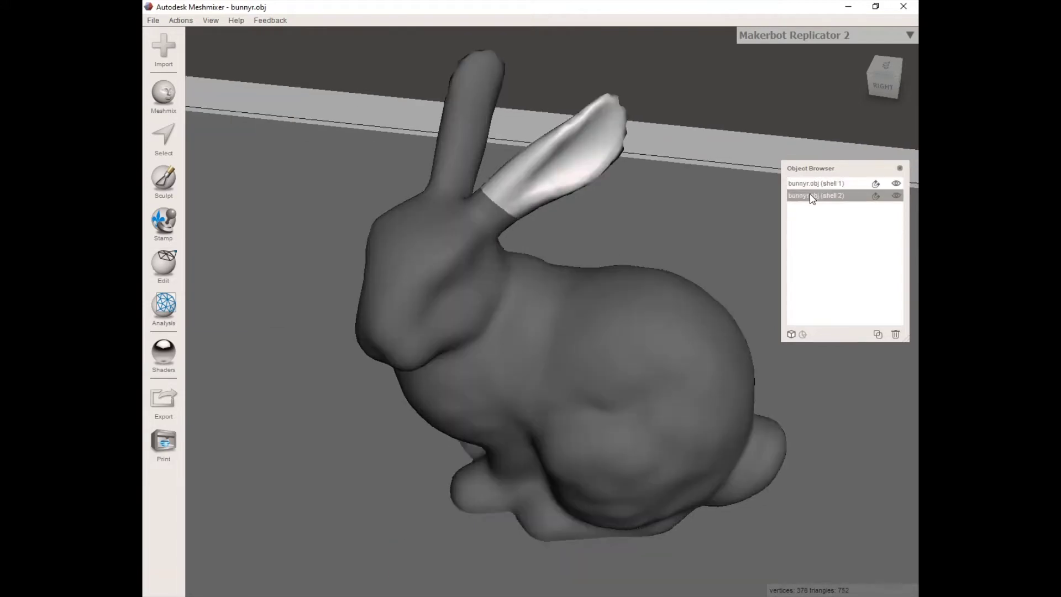
left_click(836, 185)
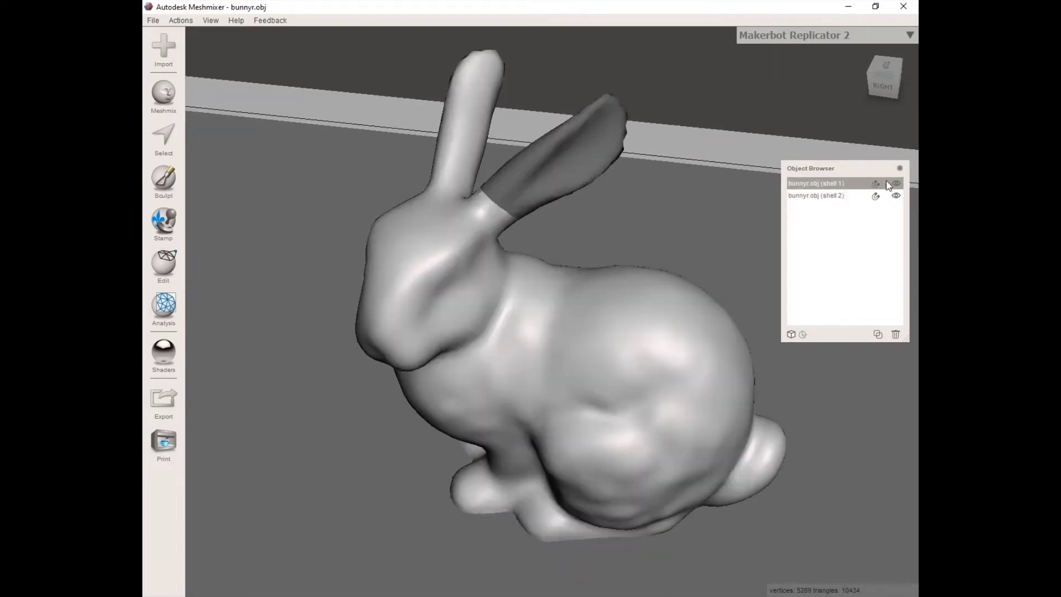
left_click(896, 184)
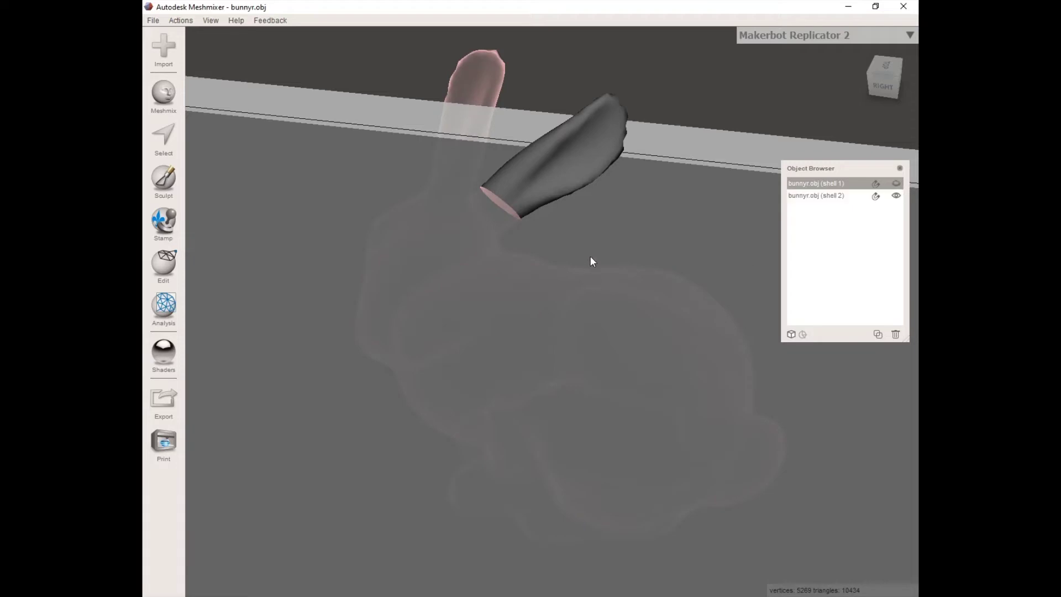
left_click(845, 197)
right_click_drag(746, 243, 601, 208)
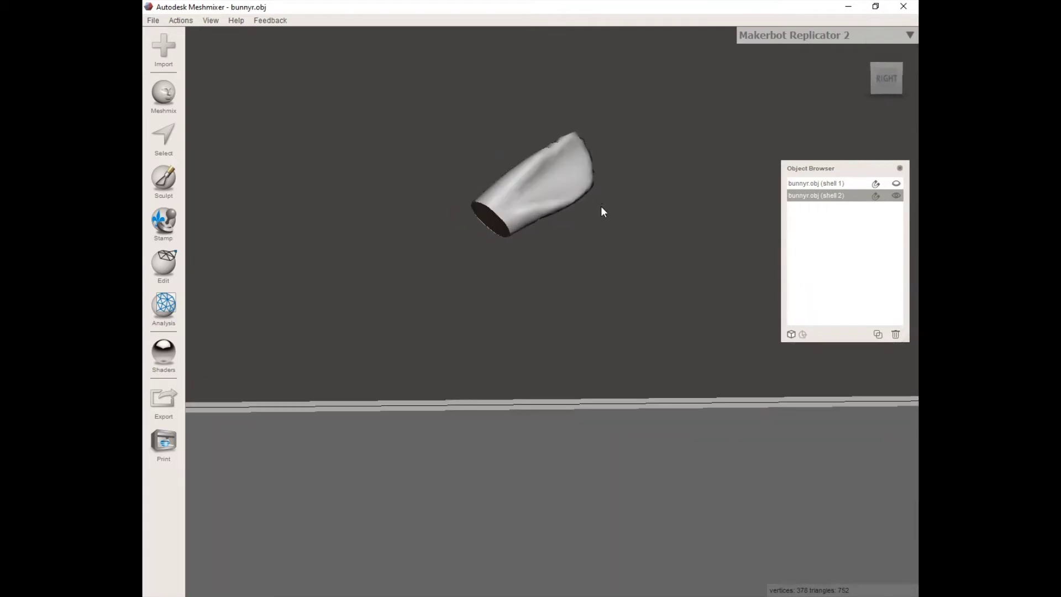
Show the body shell again, hide the ear shell, and examine where the ear was cut off.
left_click(896, 183)
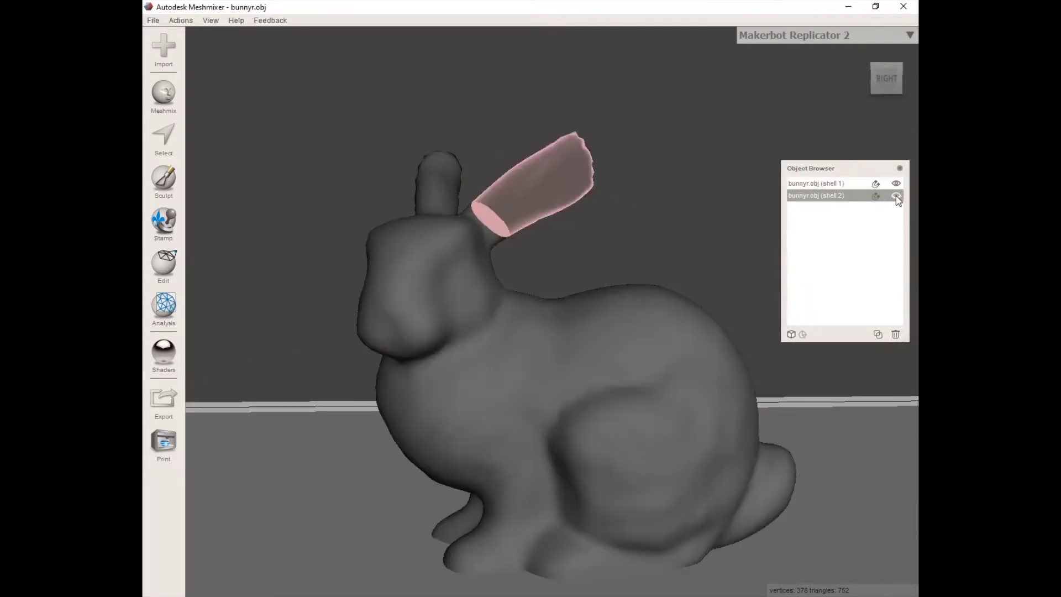
left_click(896, 195)
left_click(587, 295)
right_click_drag(629, 246, 611, 313)
Turn the whole bunny to show its neck and lasso-select a slanted band of faces around it.
scroll(611, 312, "down", 3)
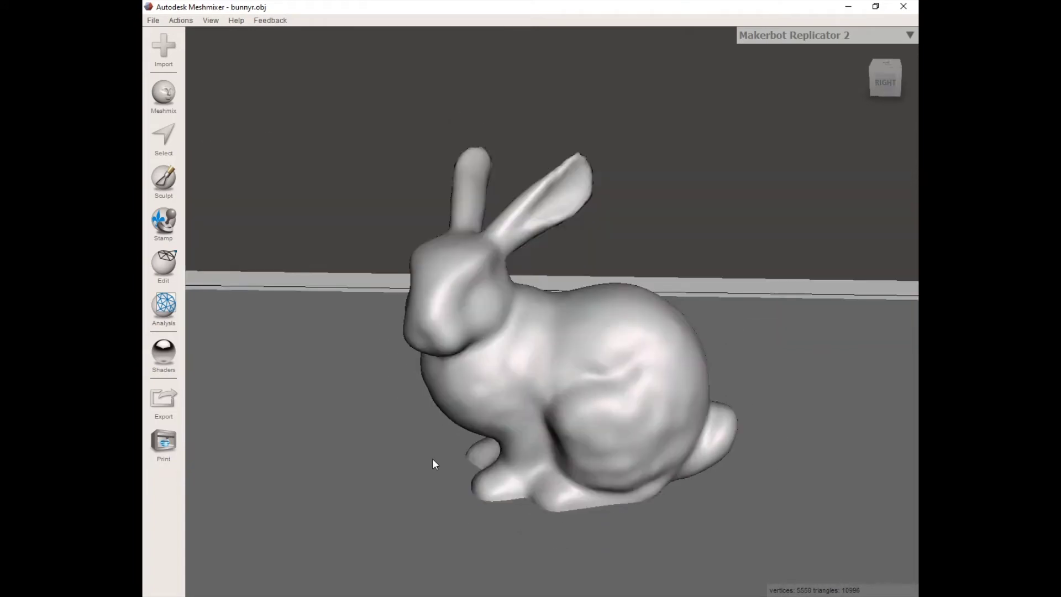
scroll(412, 367, "up", 5)
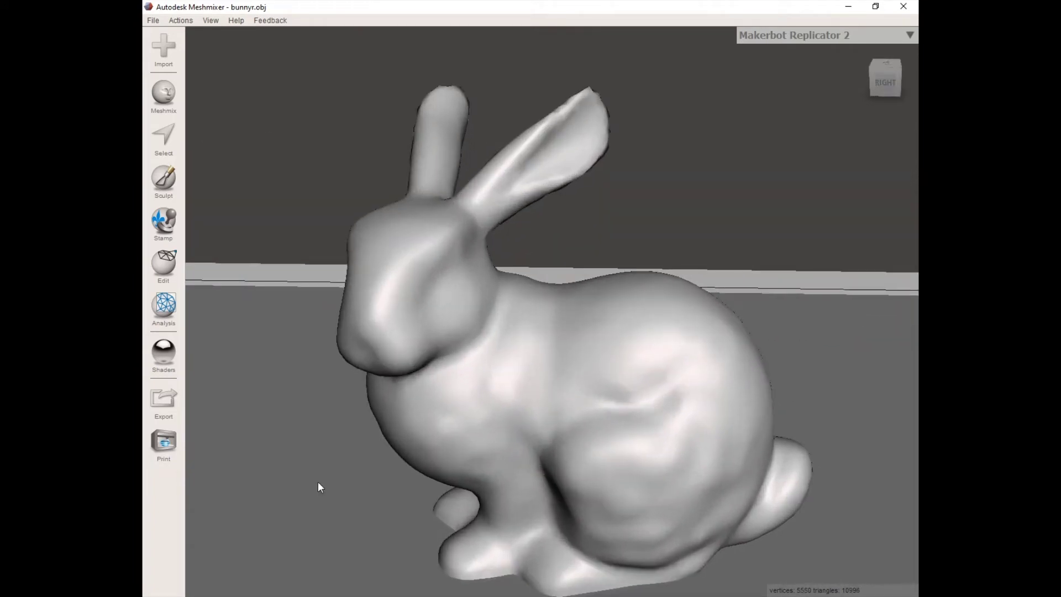
right_click_drag(317, 488, 257, 435)
left_click(169, 138)
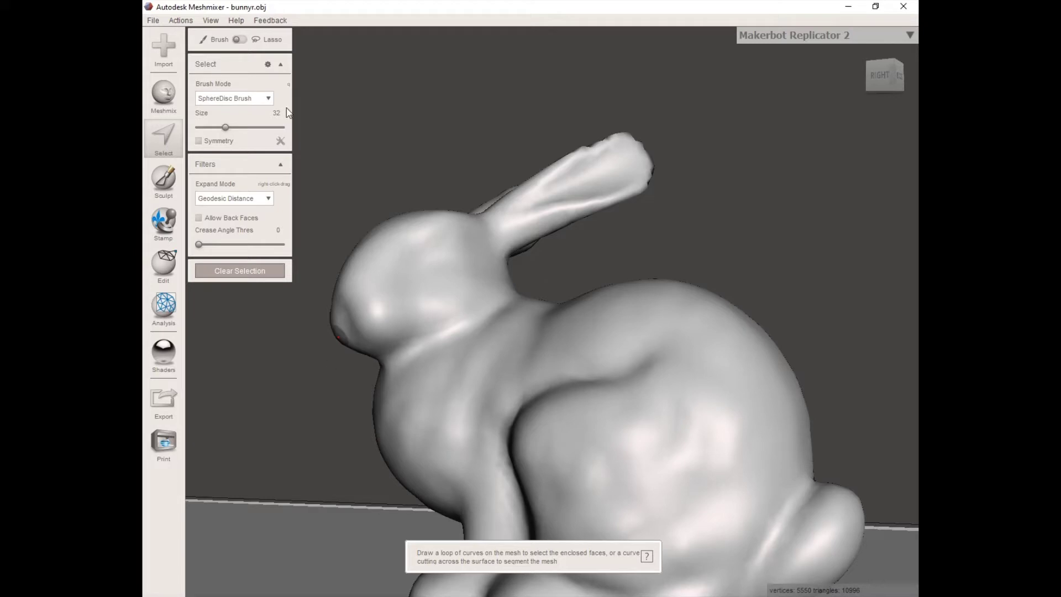
left_click(240, 40)
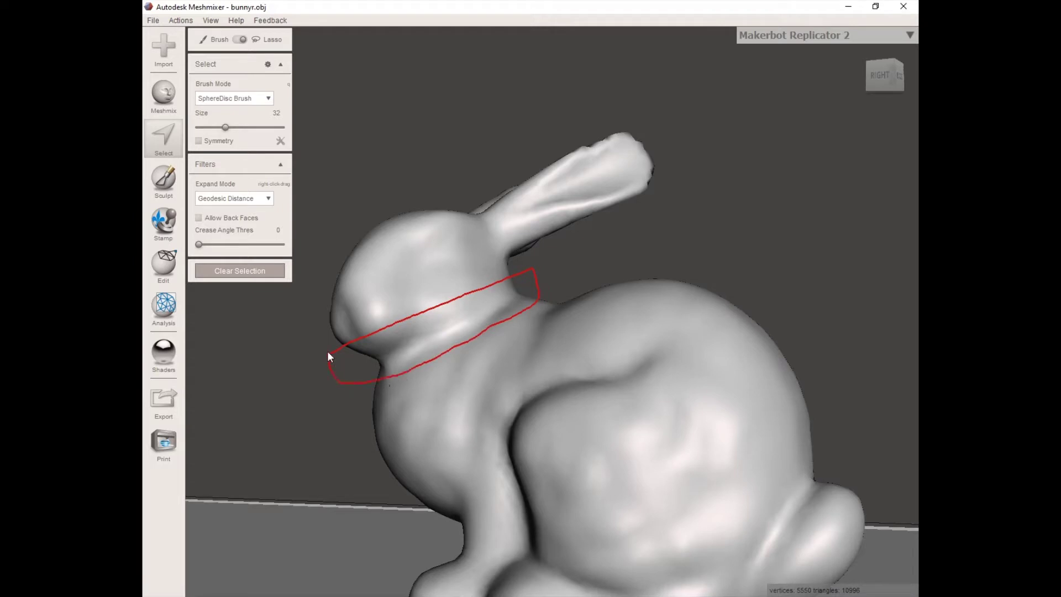
left_click_drag(327, 350, 327, 350)
Start a Plane Cut on the selected neck band and lay the cutting plane diagonally across the neck beneath the head.
mouse_move(260, 432)
right_mouse_down()
mouse_move(516, 430)
mouse_move(761, 500)
mouse_move(608, 488)
mouse_move(457, 449)
mouse_move(373, 443)
mouse_move(351, 452)
mouse_move(474, 412)
mouse_move(408, 416)
mouse_move(421, 349)
right_mouse_up()
scroll(421, 349, "up", 2)
mouse_move(235, 58)
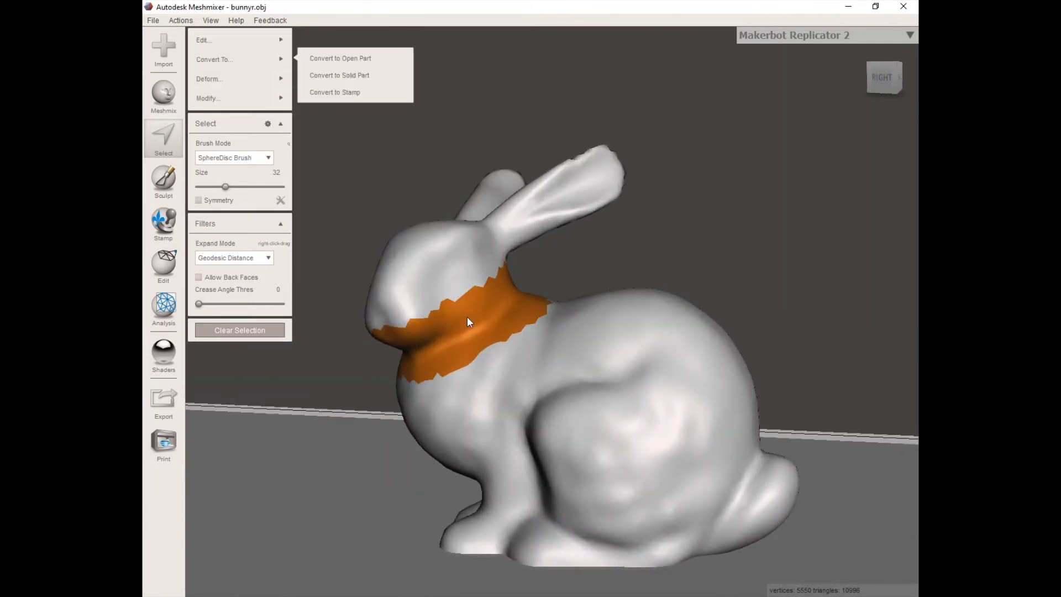
scroll(469, 321, "down", 2)
right_click_drag(526, 367, 504, 426)
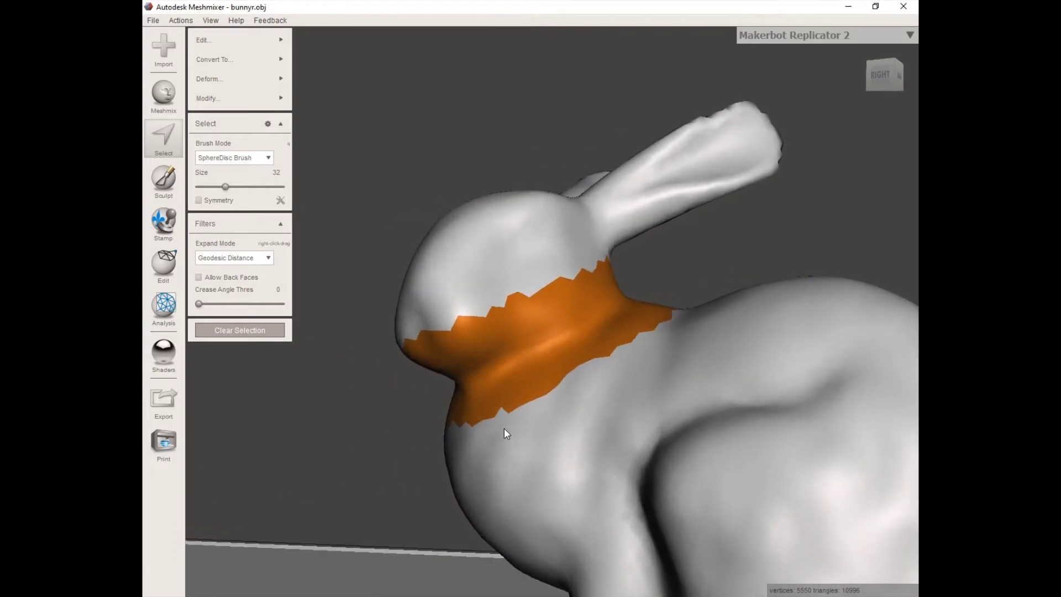
mouse_move(260, 40)
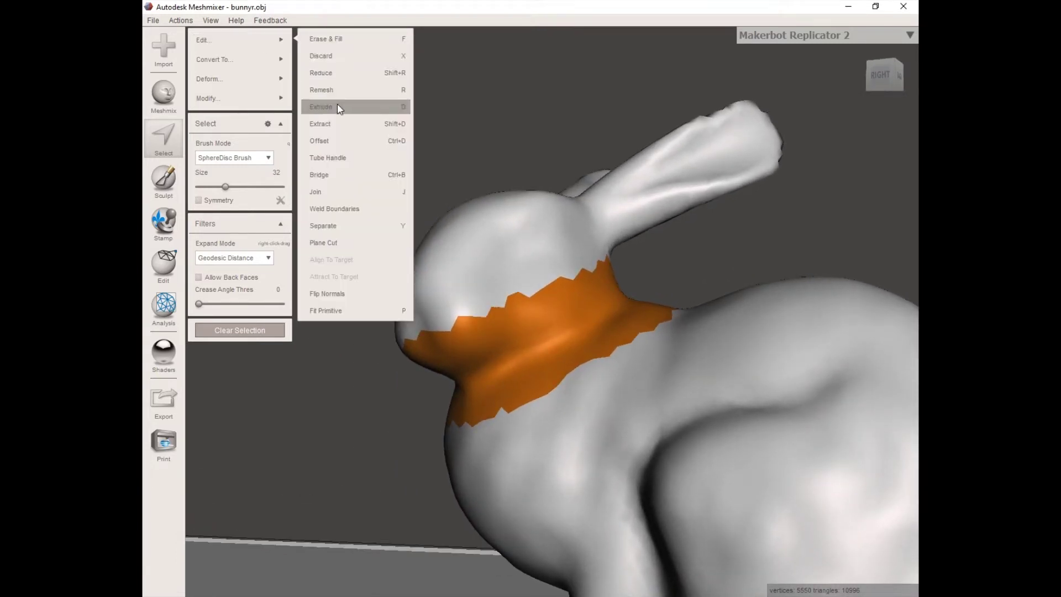
left_click(330, 240)
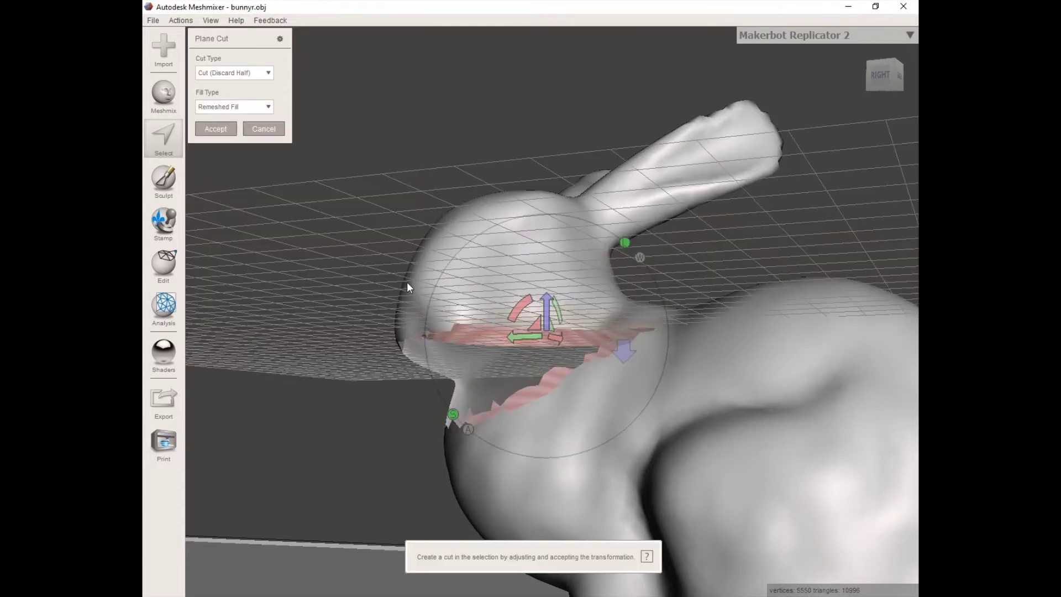
left_click_drag(375, 416, 678, 269)
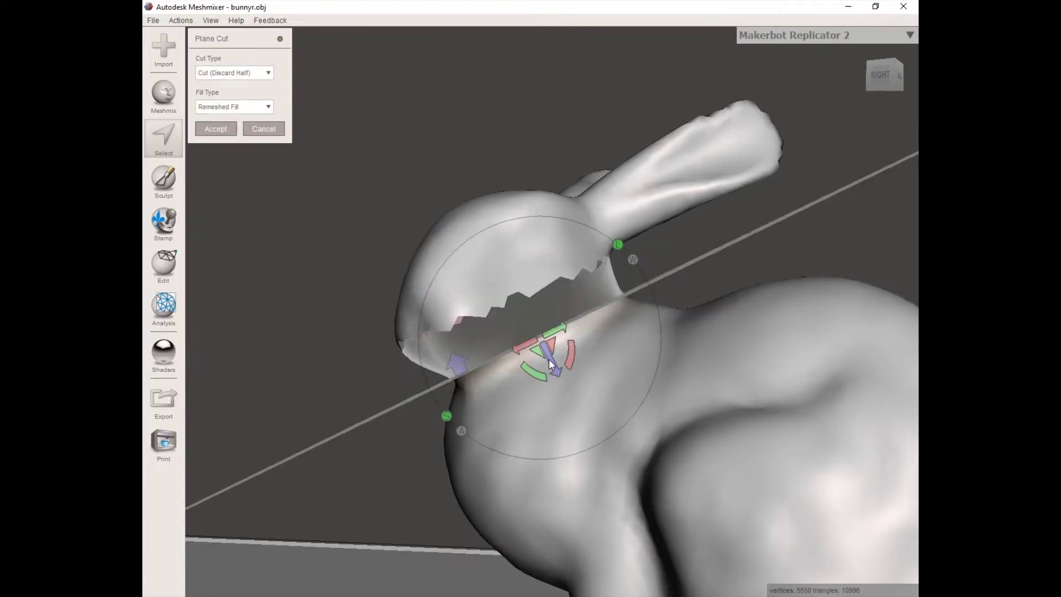
left_click_drag(549, 359, 548, 360)
Check the neck cutting plane from several sides, set the cut type to Slice (Keep Both), and accept with Remeshed Fill.
right_click_drag(424, 454, 707, 507)
left_click(647, 365)
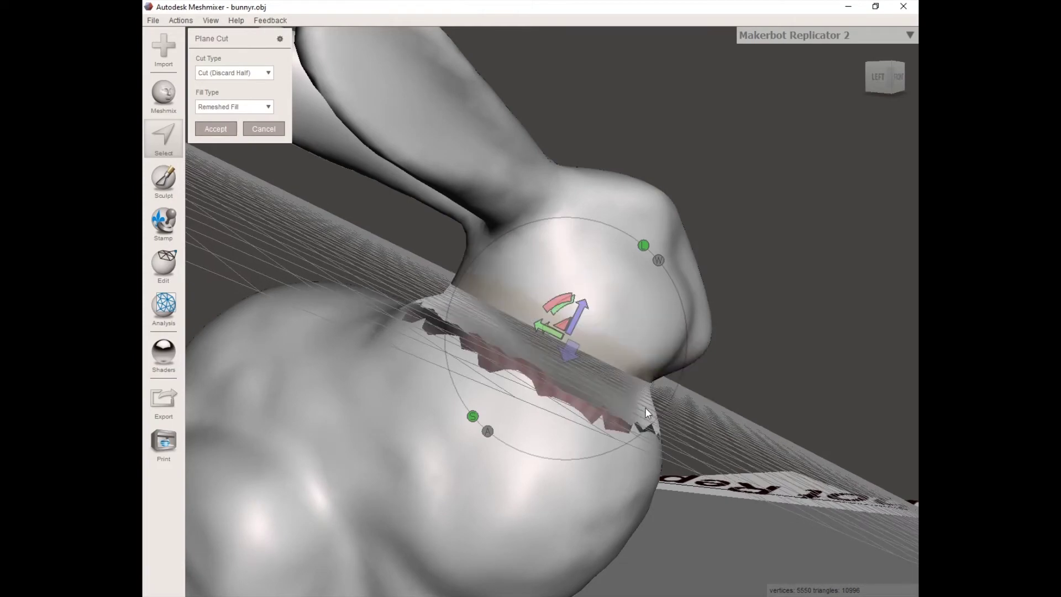
right_click_drag(646, 407, 387, 166)
scroll(533, 341, "down", 6)
left_click(247, 72)
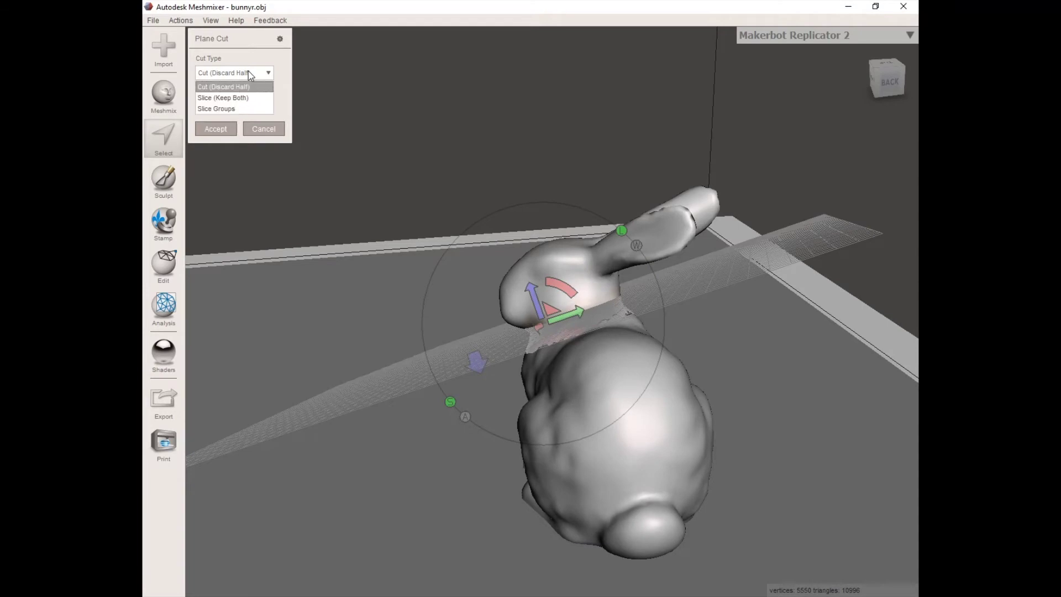
left_click(239, 98)
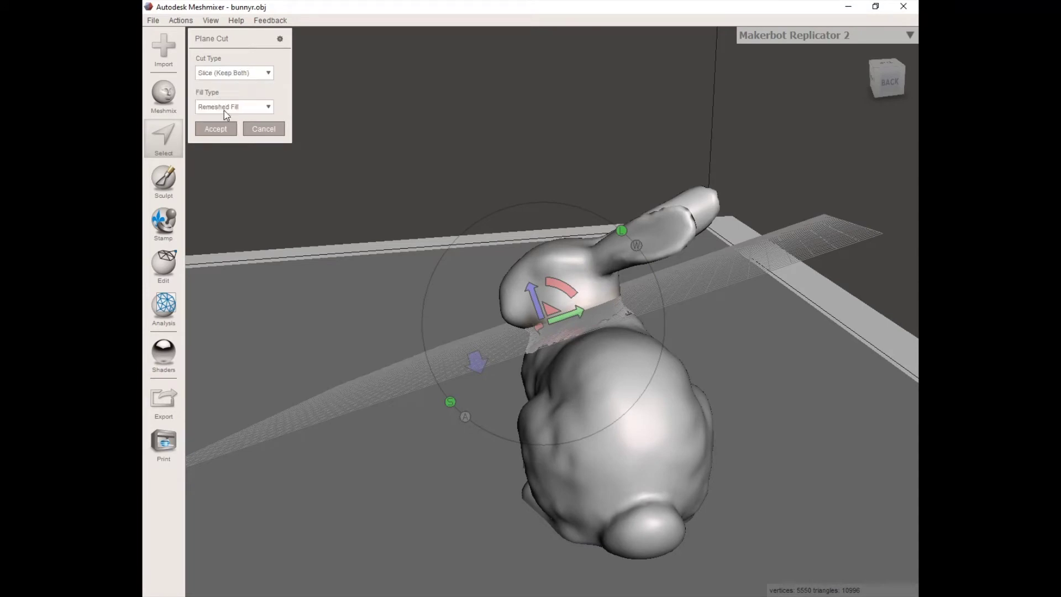
left_click(215, 128)
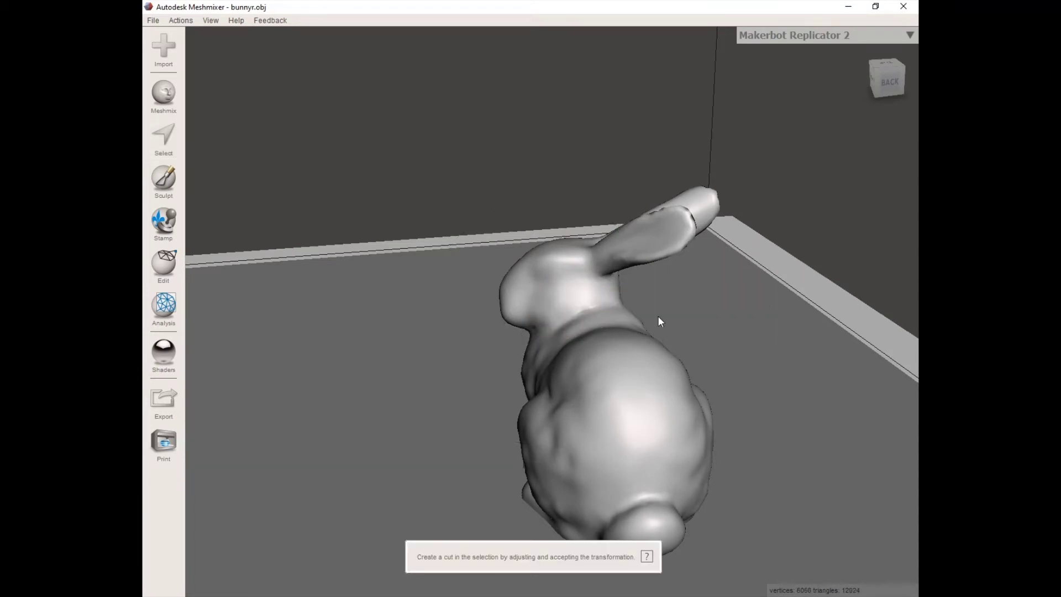
Separate the head and body of the bunny sliced at the neck into individual shells.
right_click_drag(660, 320, 182, 269)
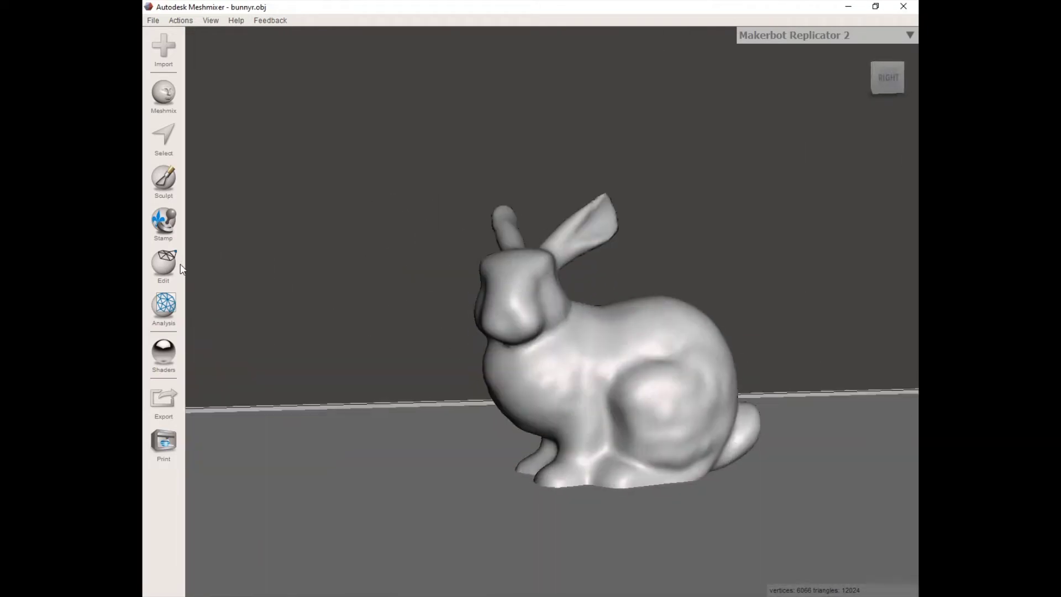
right_click_drag(572, 327, 606, 384)
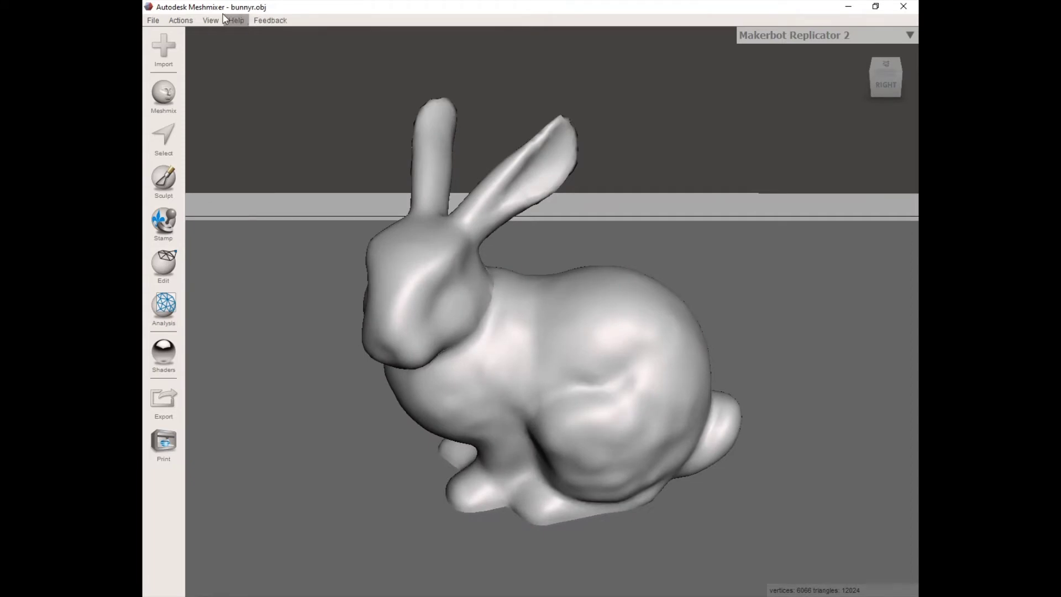
left_click(173, 263)
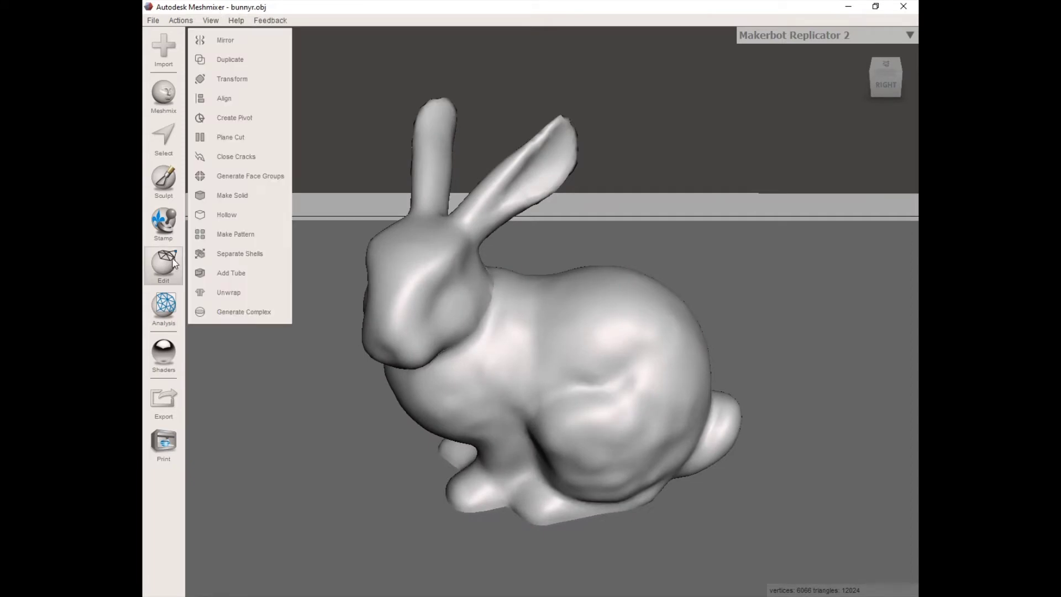
left_click(228, 256)
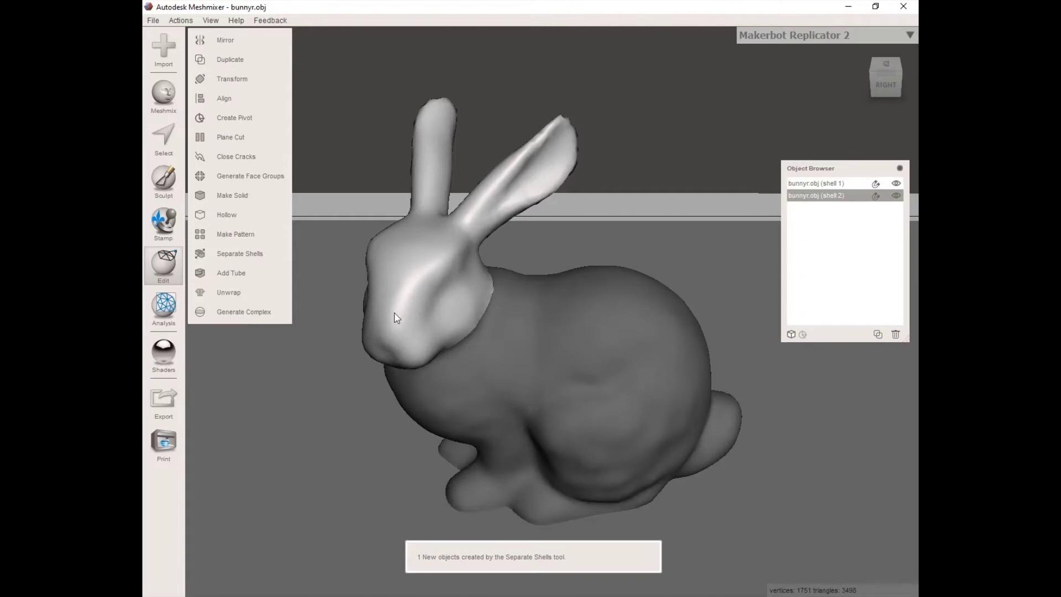
Activate the body and head shells in turn, hide the head shell, and examine the filled neck cut on the body.
left_click(829, 184)
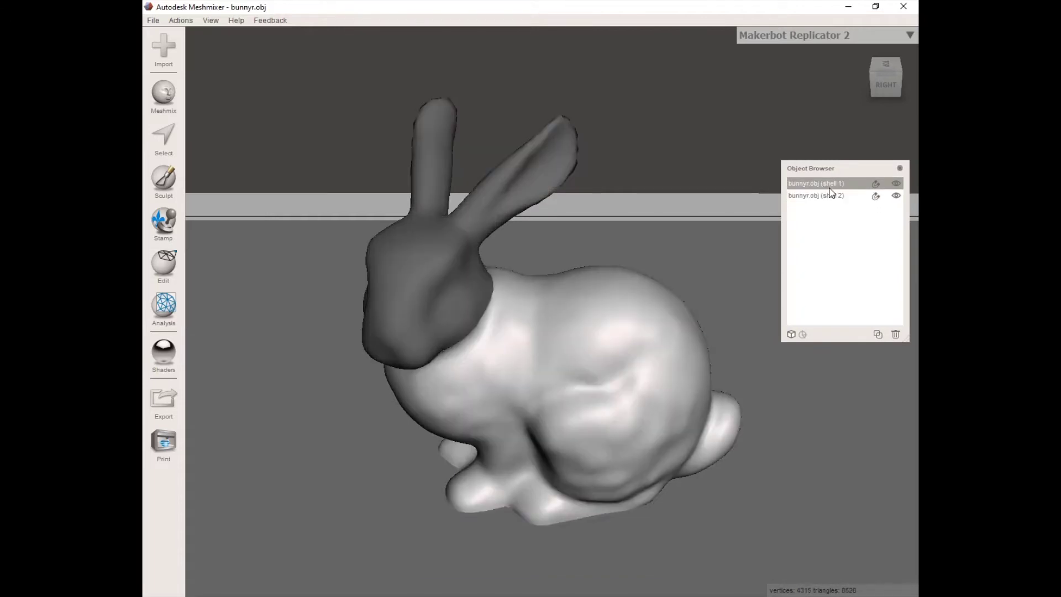
left_click(827, 197)
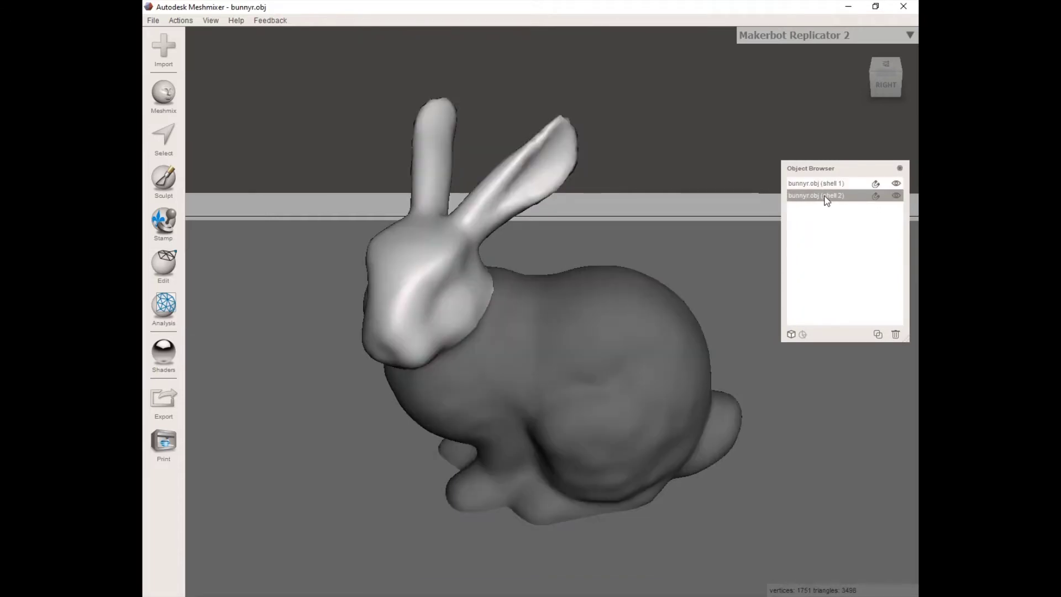
left_click(896, 197)
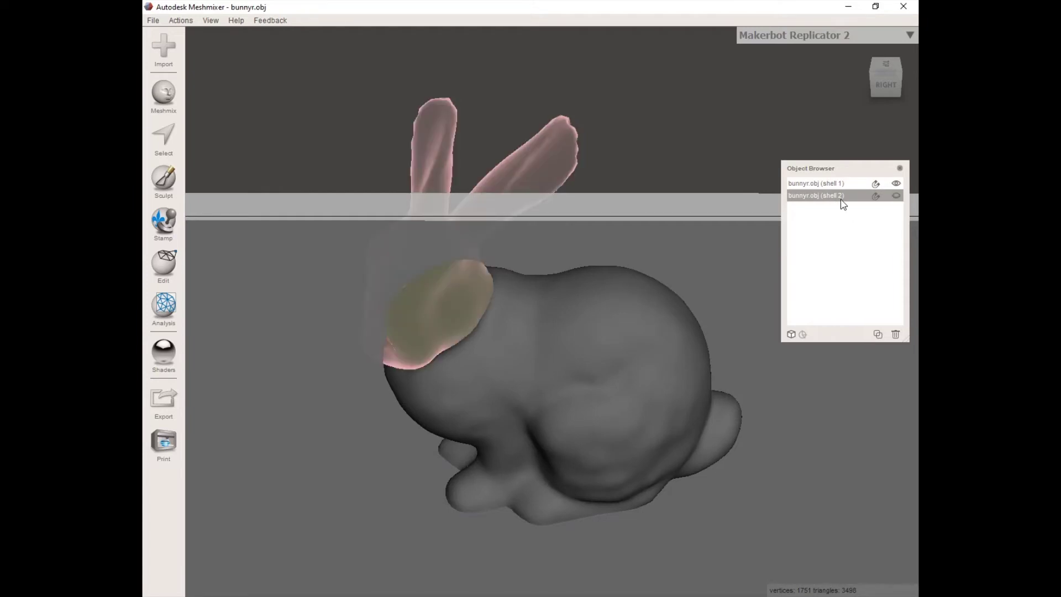
right_click_drag(480, 420, 422, 398)
right_click_drag(659, 373, 402, 400)
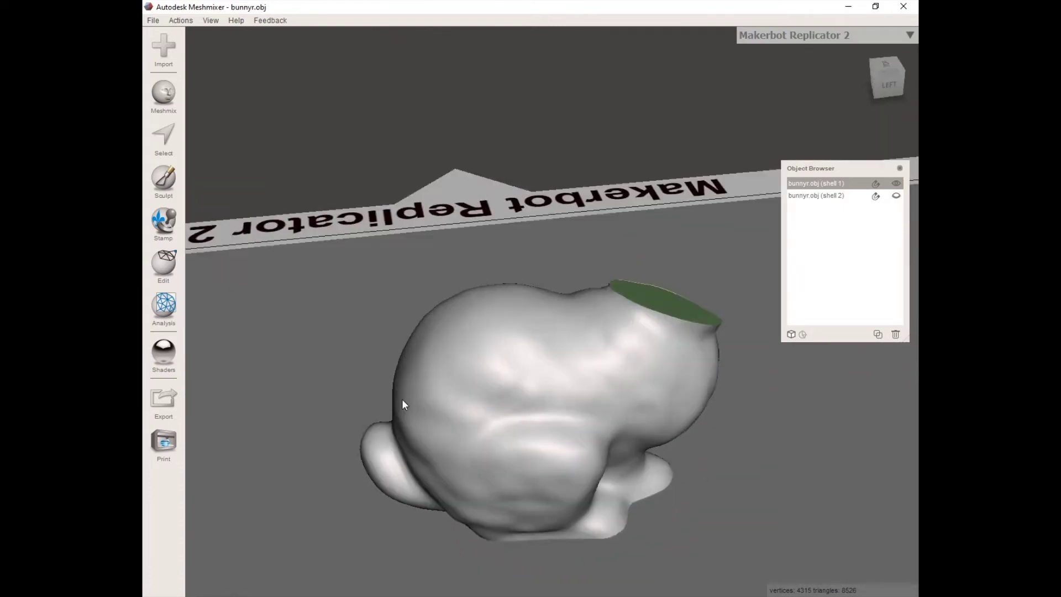
right_click_drag(598, 406, 893, 250)
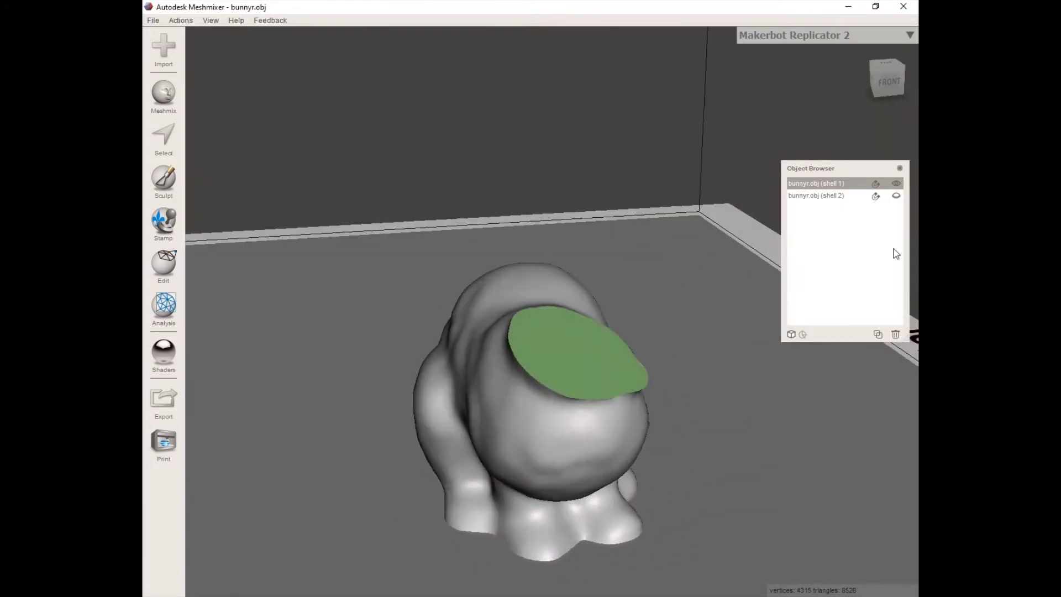
Show the head shell, hide the body shell, and examine the separated head from several sides.
left_click(896, 196)
left_click(897, 184)
left_click(849, 198)
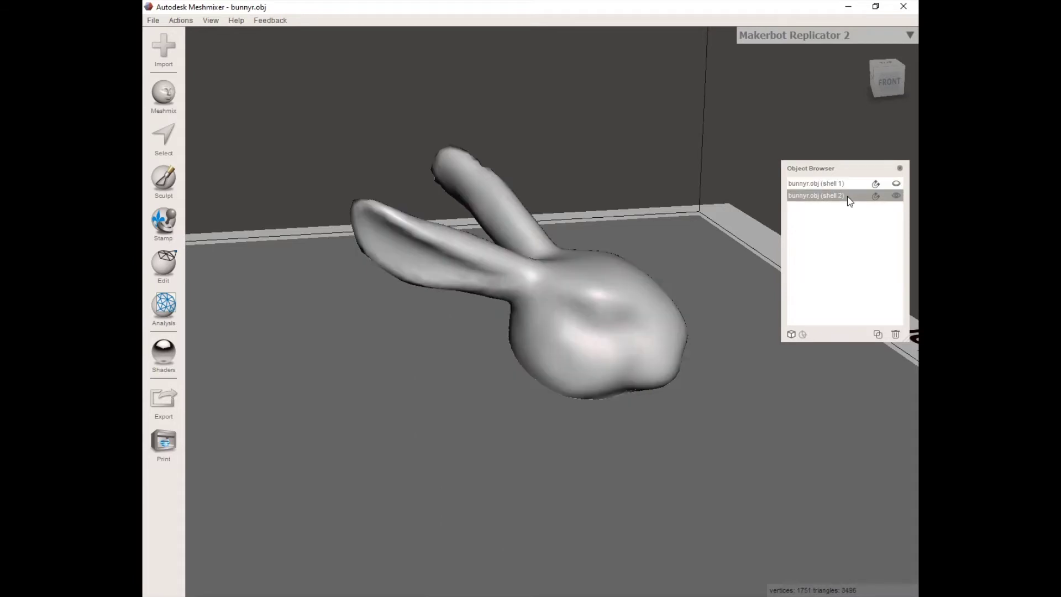
right_click_drag(723, 454, 907, 405)
right_click_drag(549, 337, 746, 247)
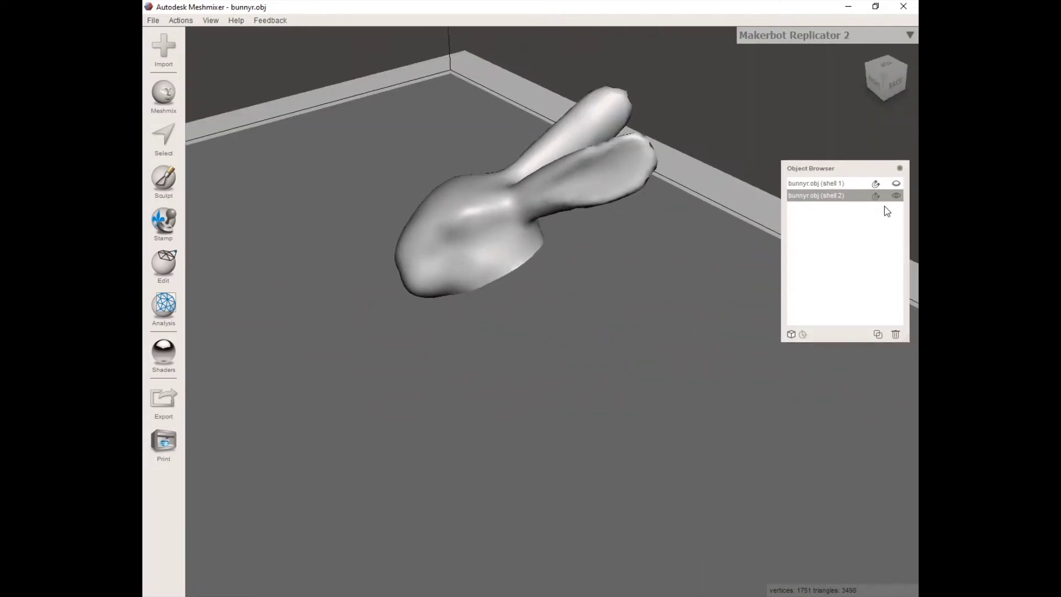
Show the body shell again, activate both bunny shells together, and hide the printer bed.
left_click(896, 183)
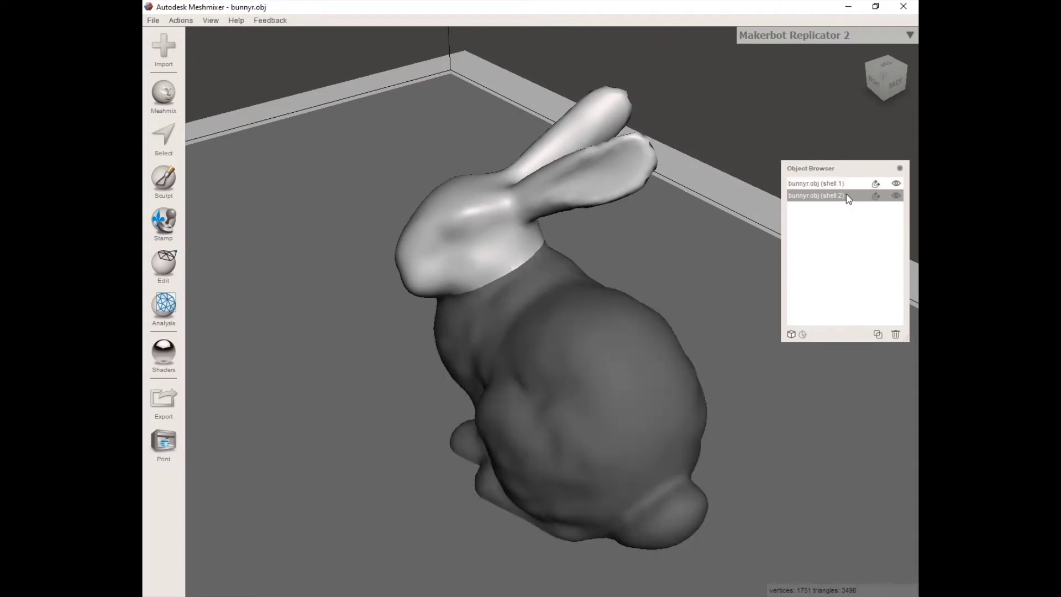
left_click(832, 185)
right_click_drag(734, 317, 831, 402)
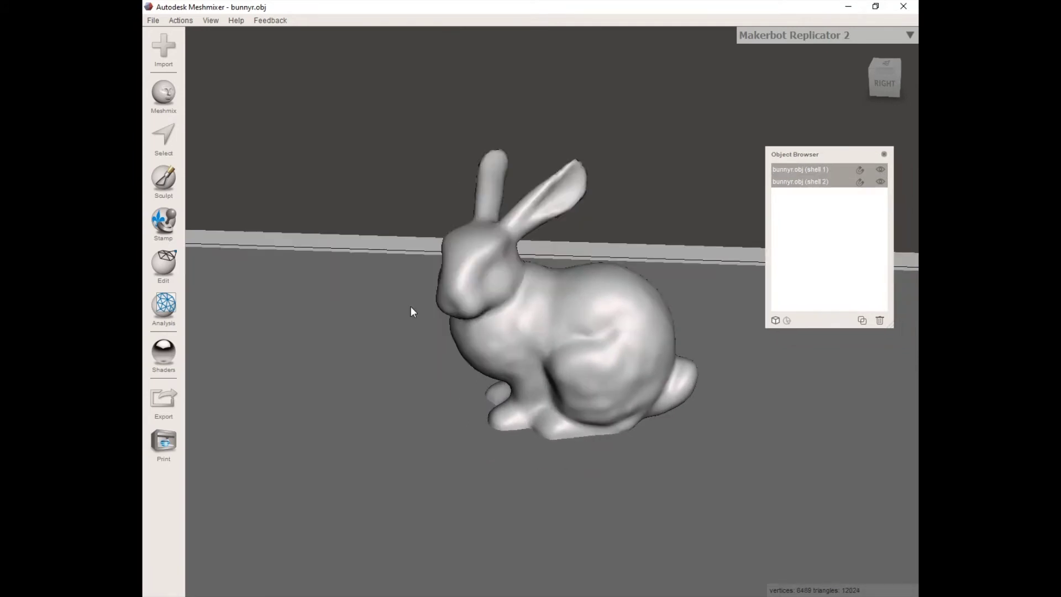
right_click_drag(410, 306, 414, 354)
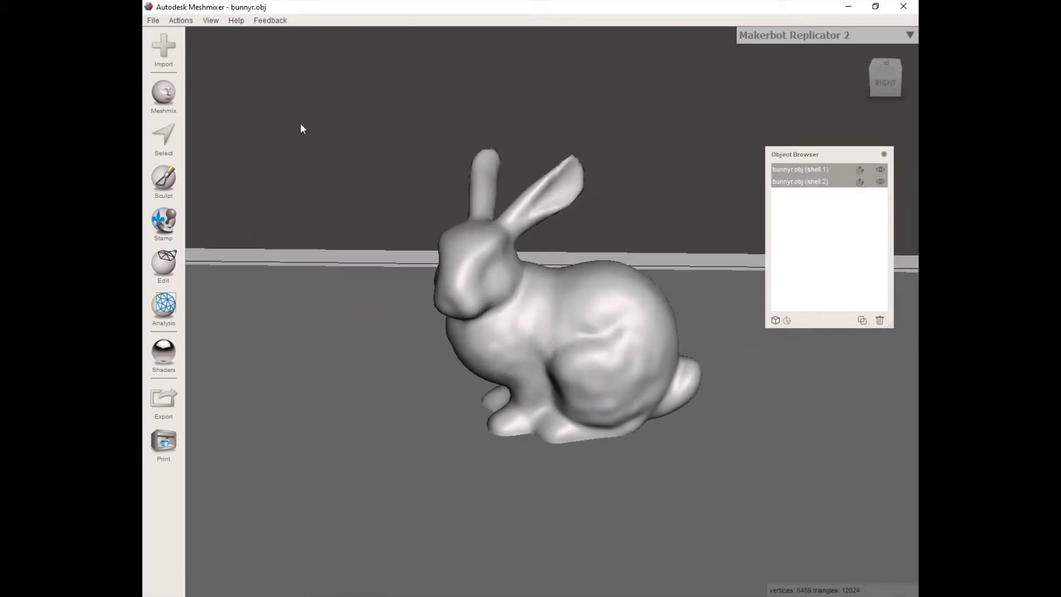
left_click(212, 21)
left_click(259, 168)
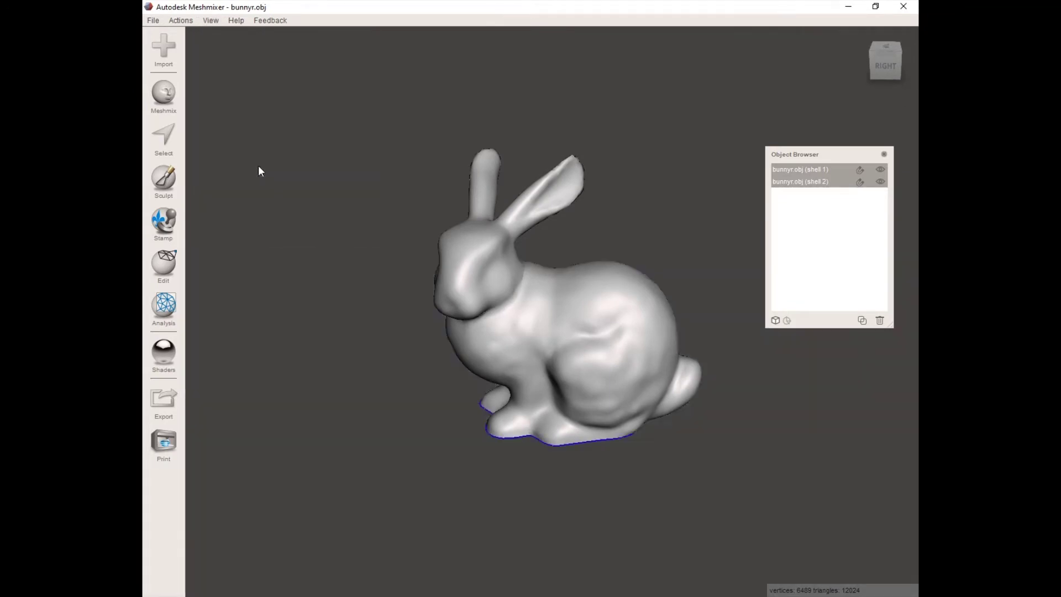
right_click_drag(450, 315, 507, 273)
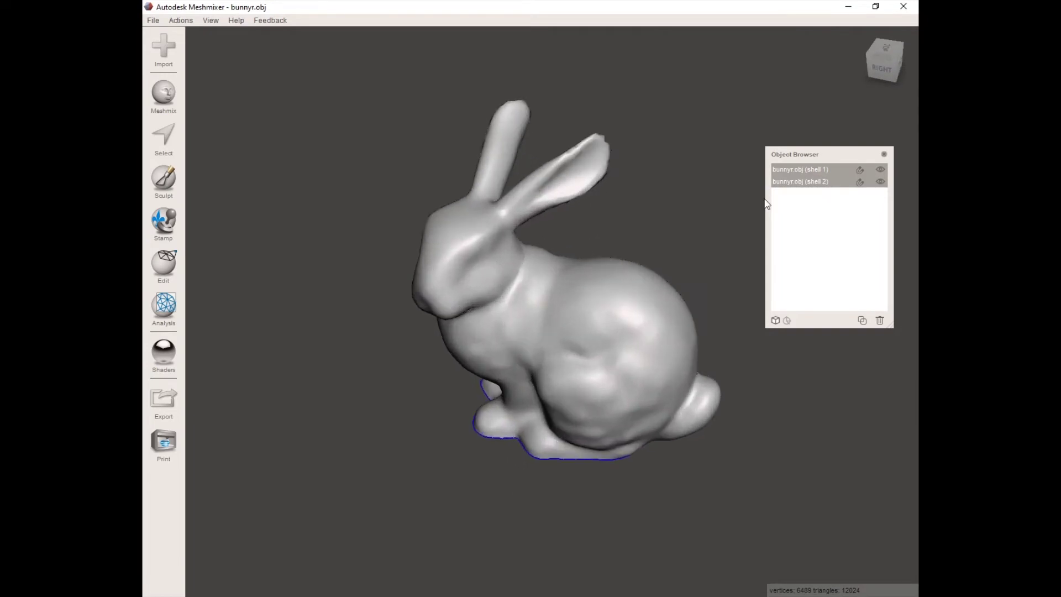
Activate only the head shell, hide the body shell, and bring the head's flat neck cut into close view.
left_click(810, 182)
left_click(820, 182)
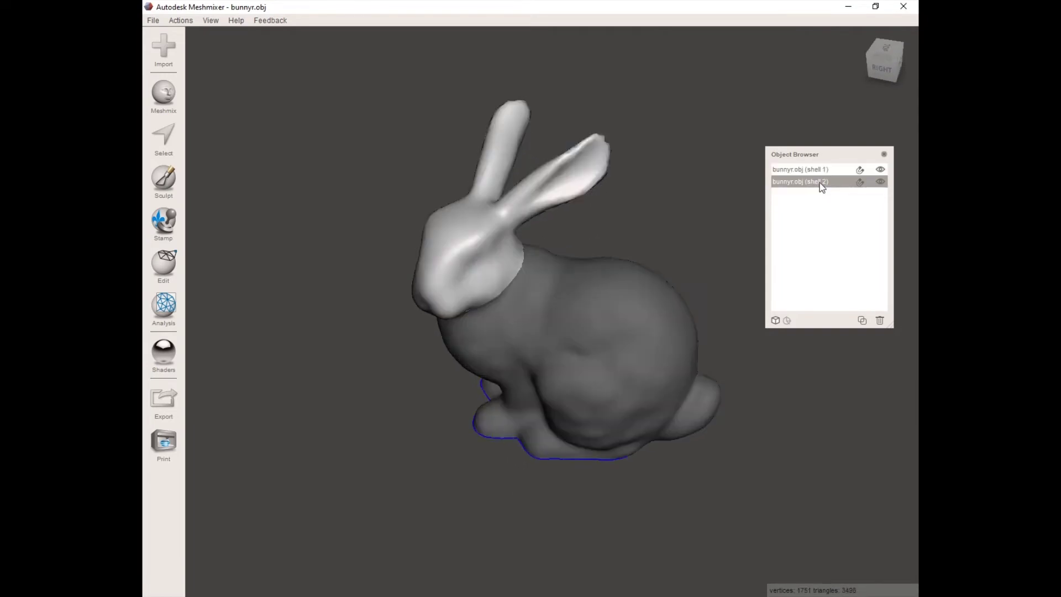
left_click(882, 169)
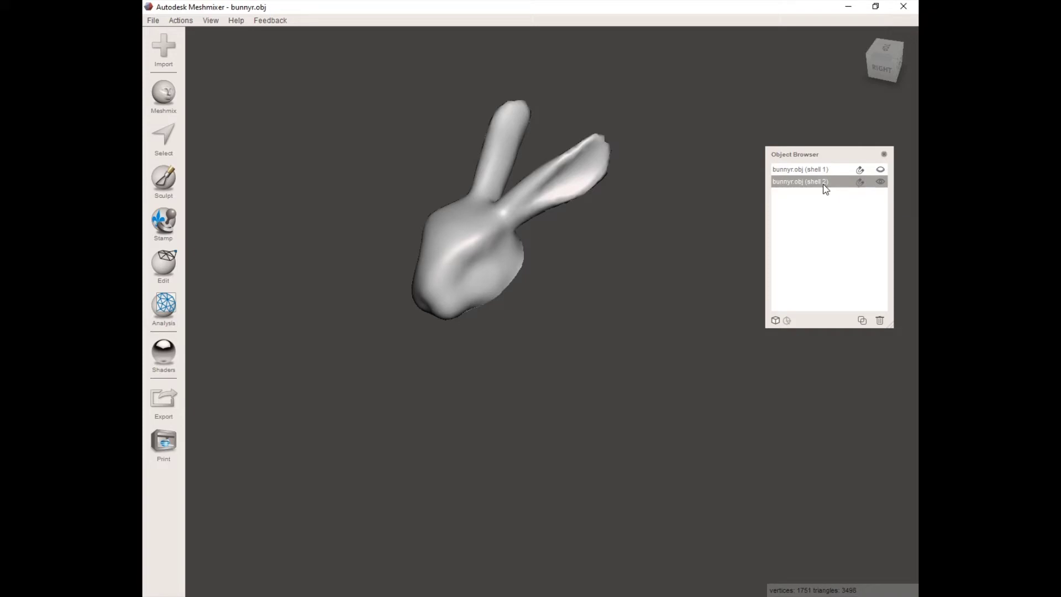
right_click_drag(587, 402, 471, 325)
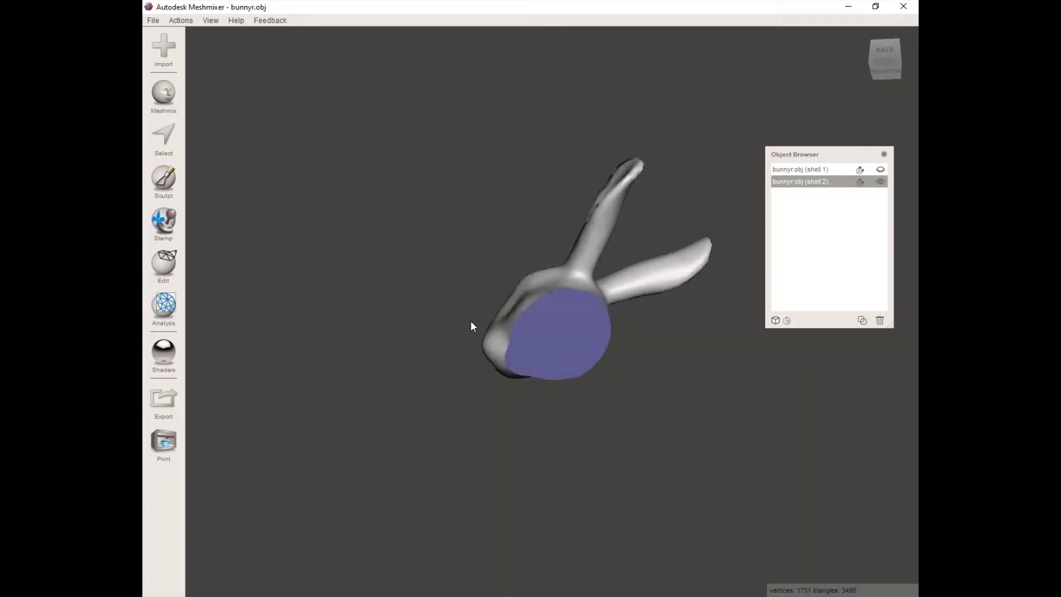
scroll(472, 325, "up", 2)
scroll(470, 321, "up", 2)
middle_click_drag(477, 344, 474, 314)
scroll(474, 314, "up", 1)
right_click_drag(474, 313, 496, 341)
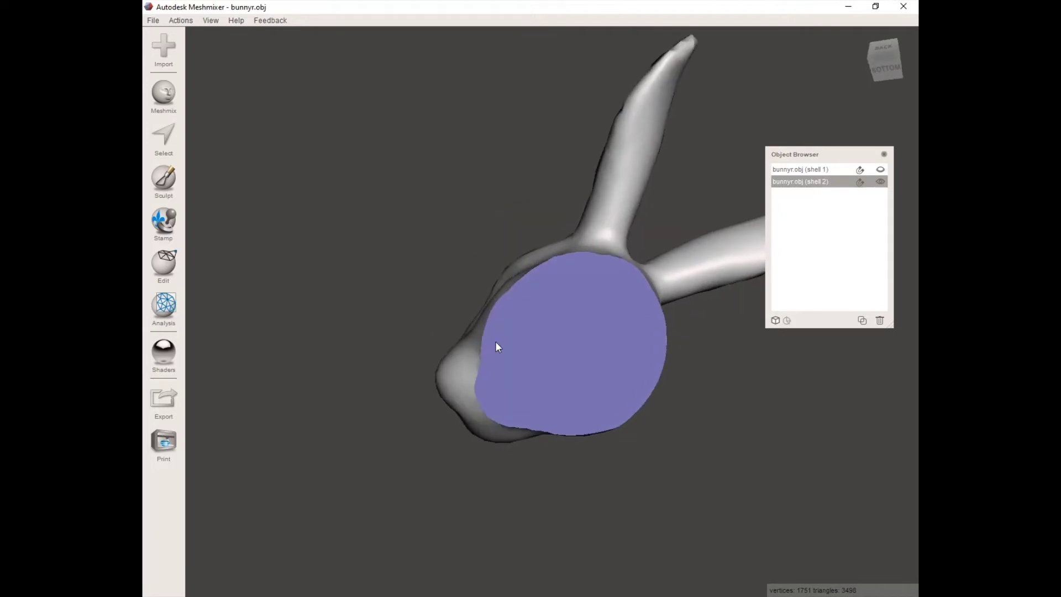
Place a cube primitive on the head's flat neck cut and set its dimension to 6 mm.
left_click(166, 107)
scroll(237, 443, "down", 1)
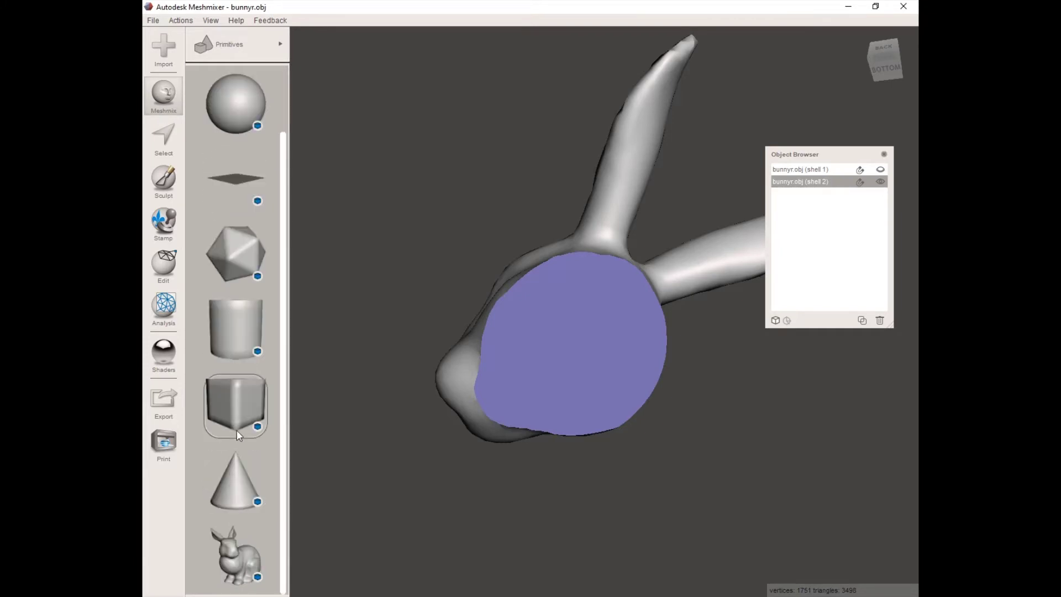
left_click_drag(429, 400, 569, 346)
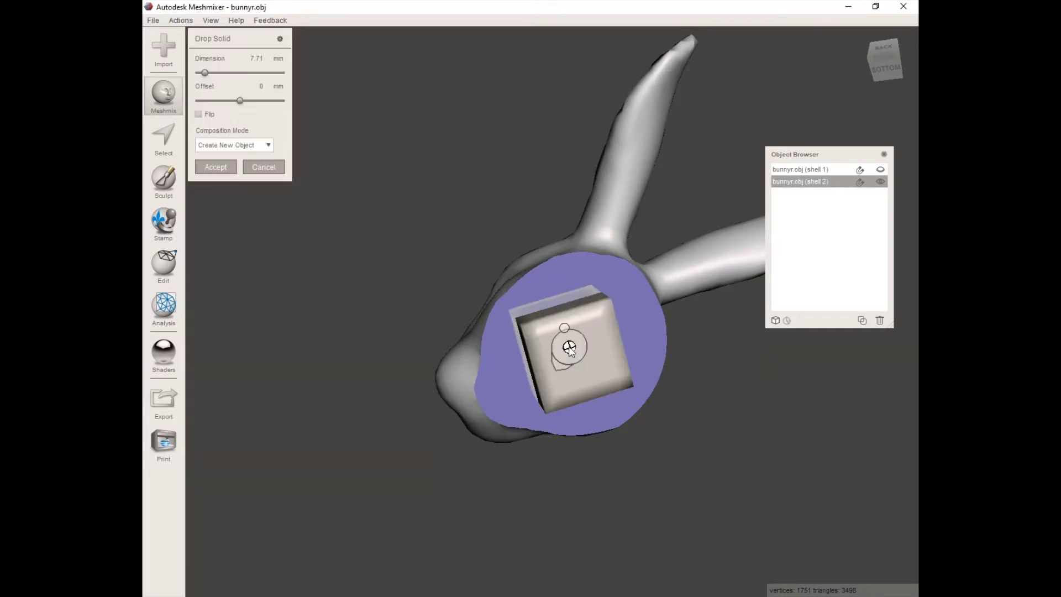
scroll(571, 356, "up", 1)
scroll(578, 451, "up", 2)
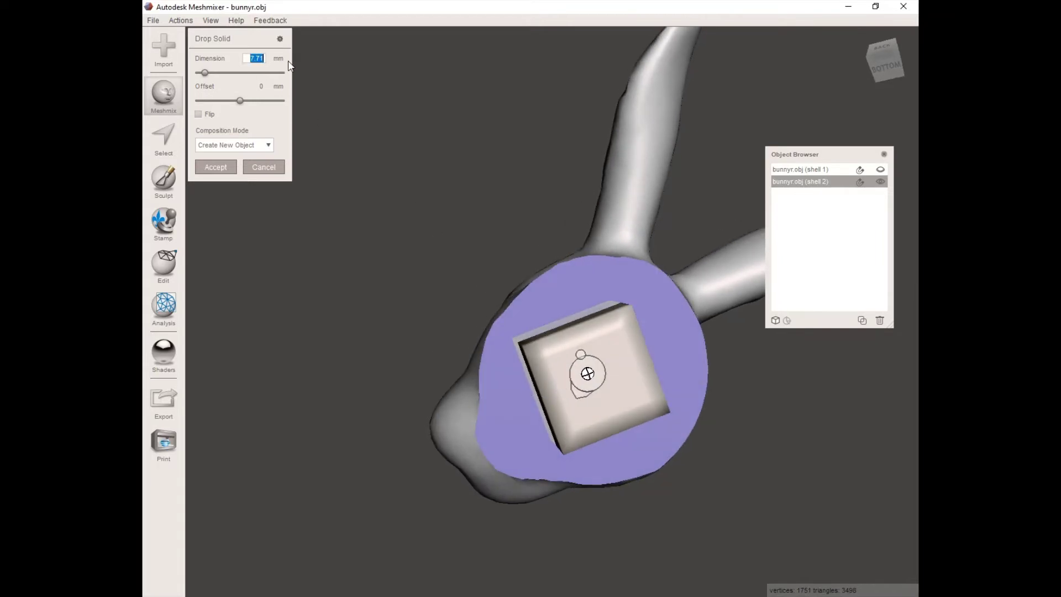
key("Return")
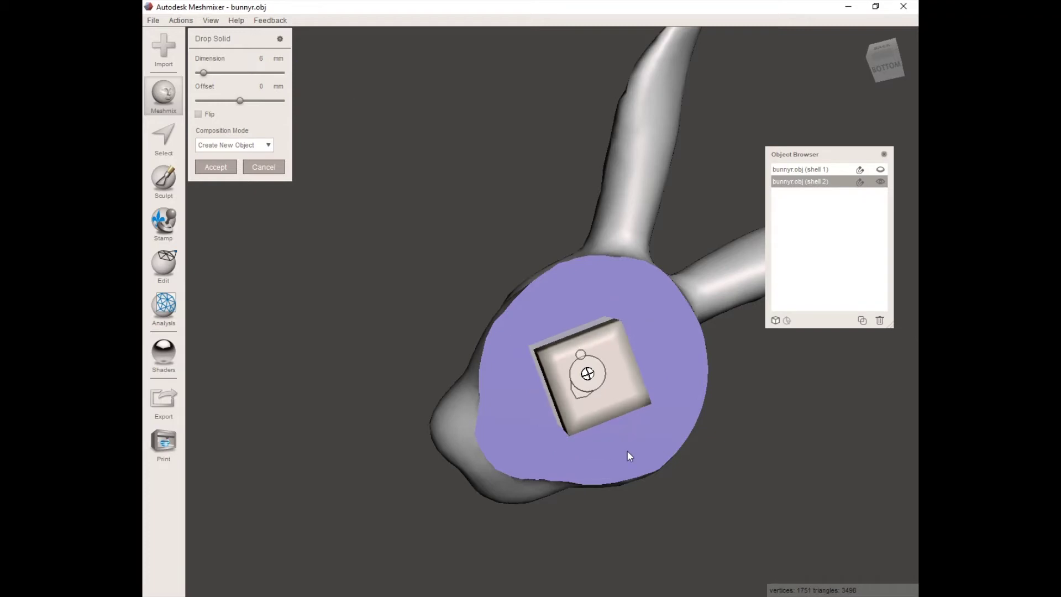
scroll(629, 451, "up", 2)
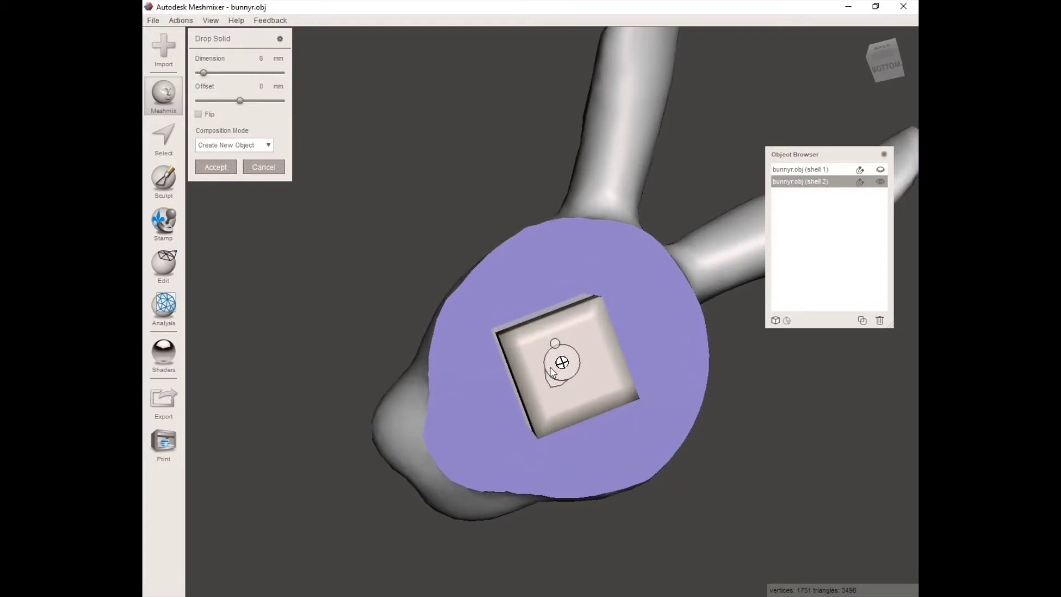
Adjust the cube to a diamond orientation near the middle of the neck cut and accept it as a new object.
left_click_drag(555, 374, 583, 360)
scroll(562, 419, "down", 3)
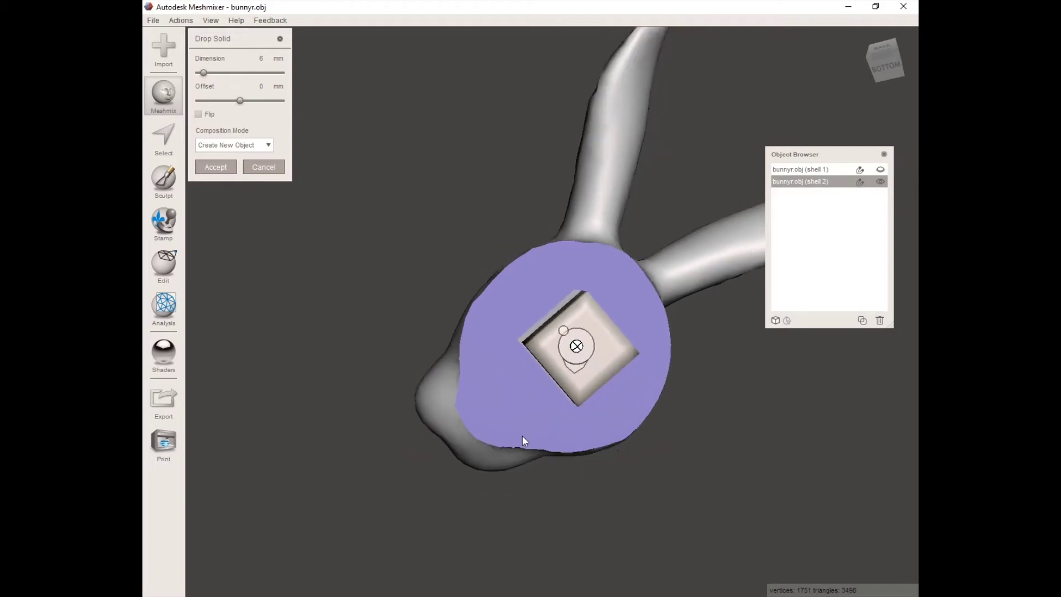
right_click_drag(641, 444, 663, 431)
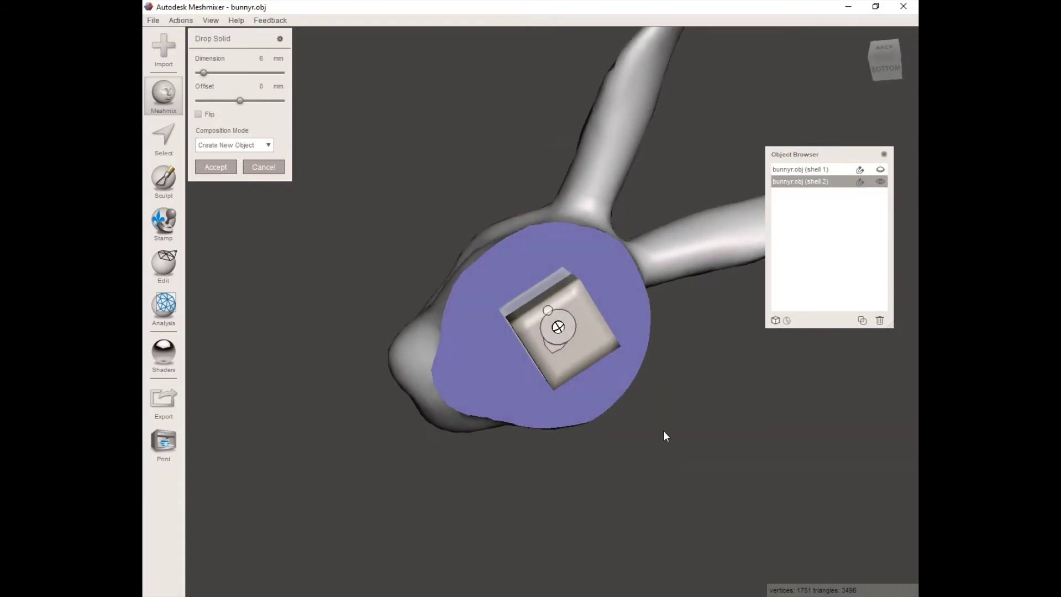
left_click(215, 167)
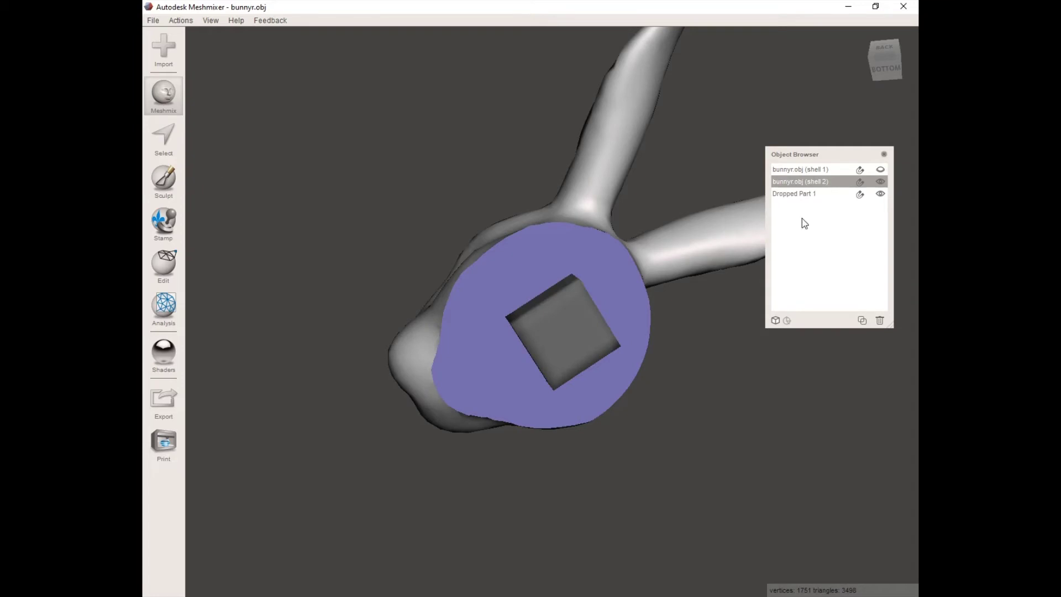
Duplicate the dropped cube twice, and hide the original cube and the second copy.
left_click(818, 194)
right_click_drag(665, 398, 665, 290)
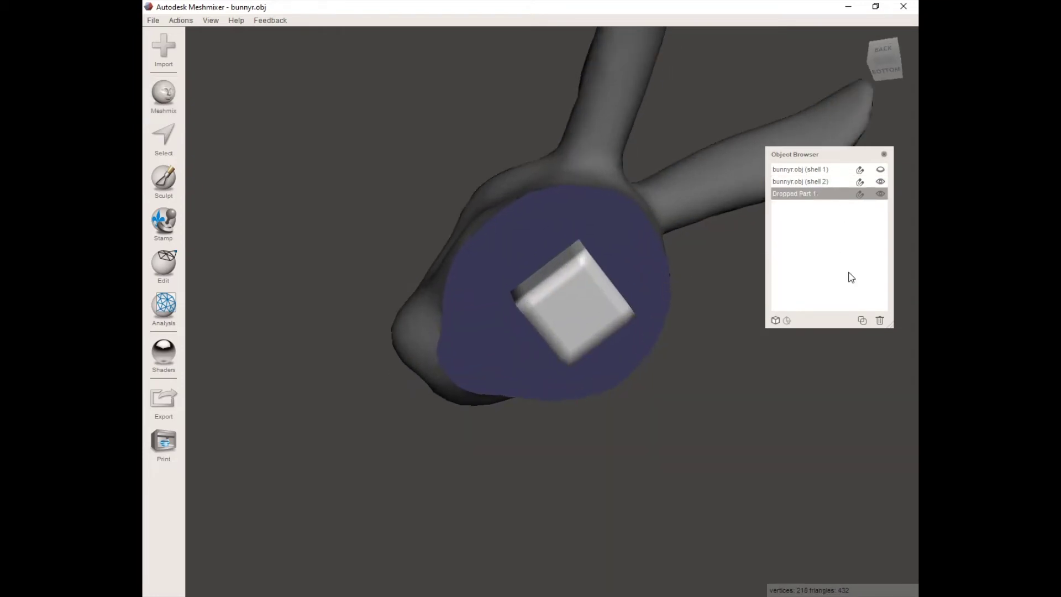
left_click(862, 320)
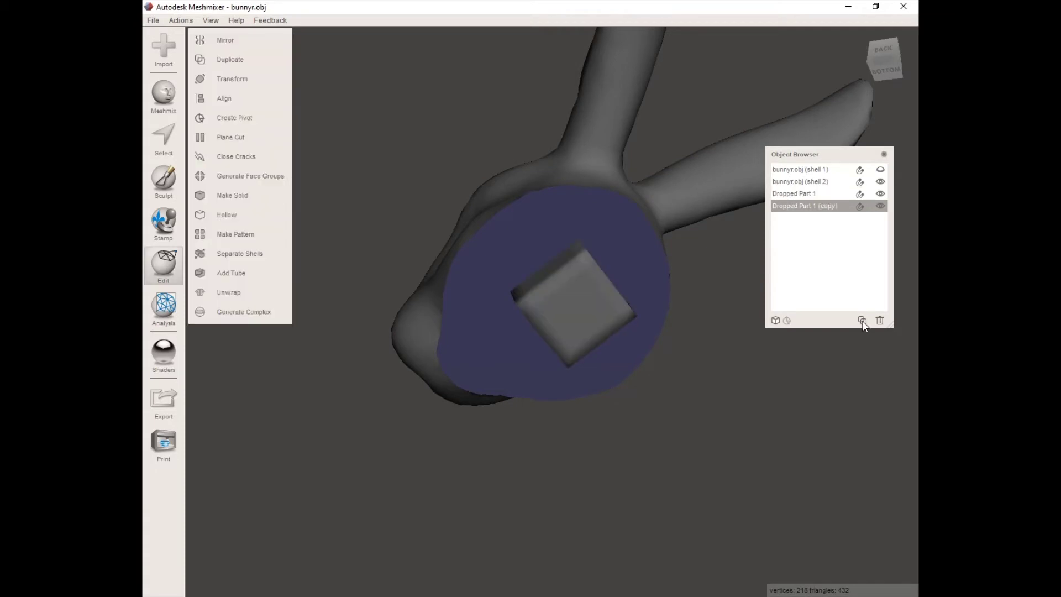
left_click(862, 320)
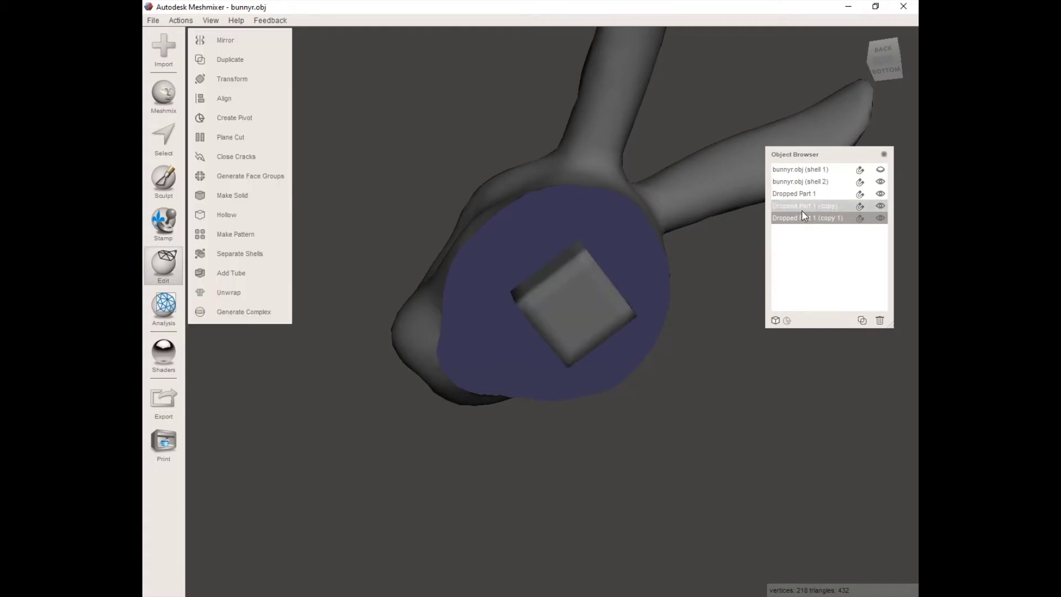
left_click(880, 195)
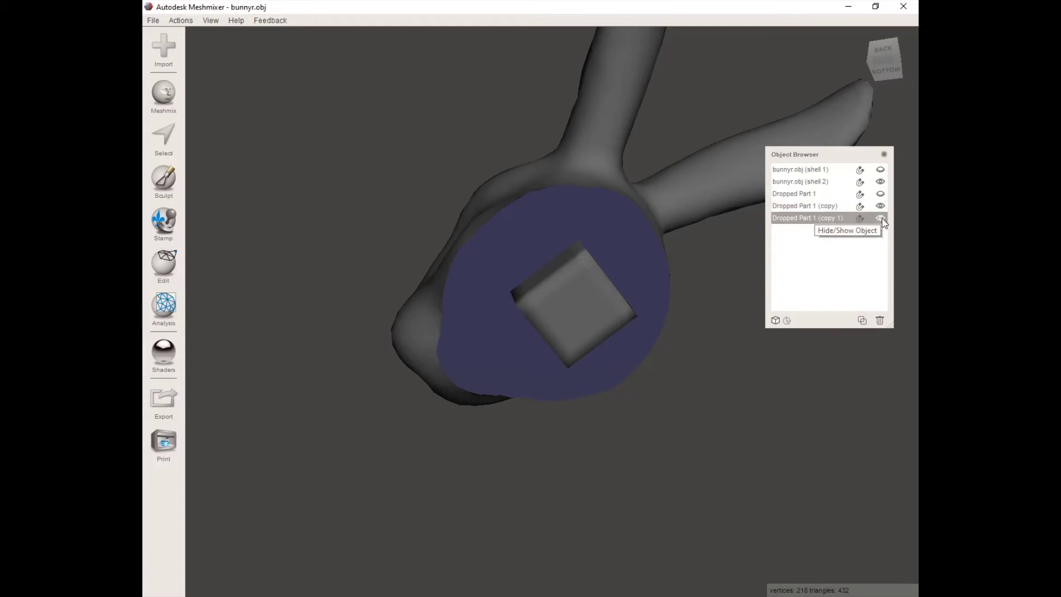
left_click(882, 207)
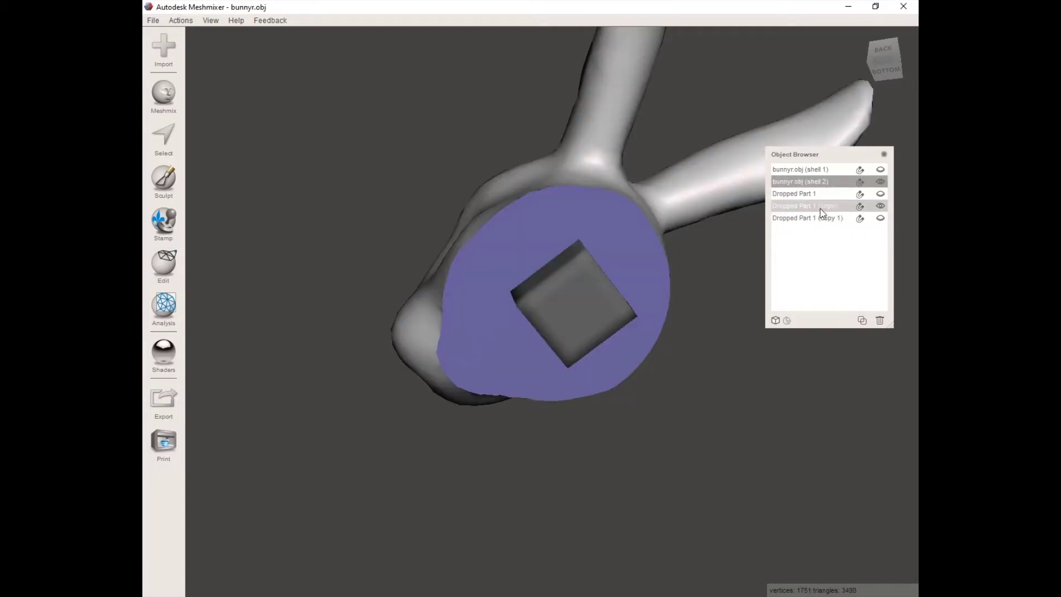
Start a Boolean Difference that subtracts the visible cube copy from the head shell.
left_click(810, 207)
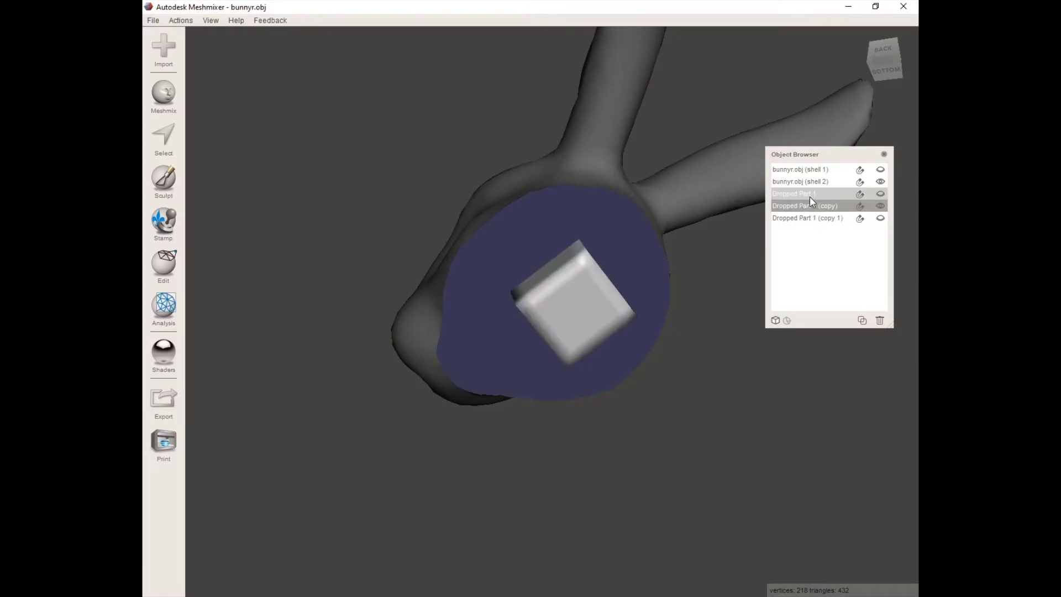
left_click(812, 184)
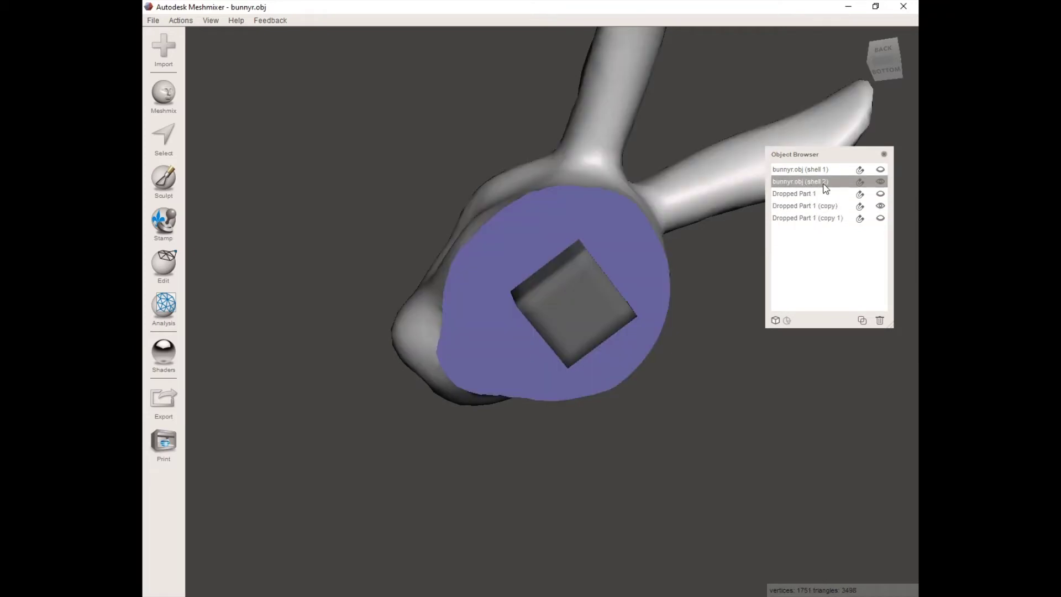
scroll(825, 187, "up", 1)
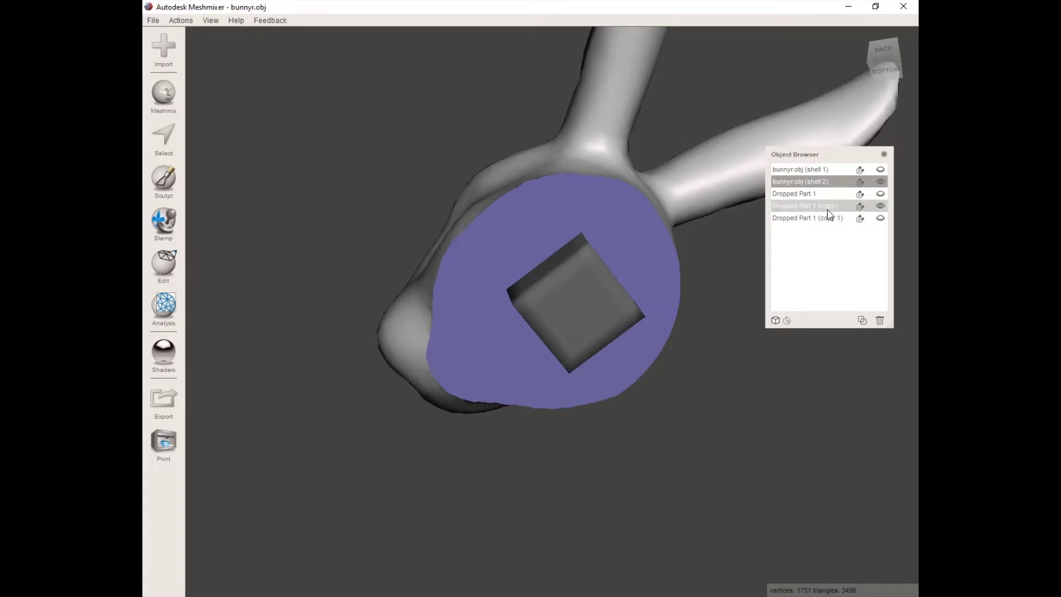
left_click(828, 208, "shift")
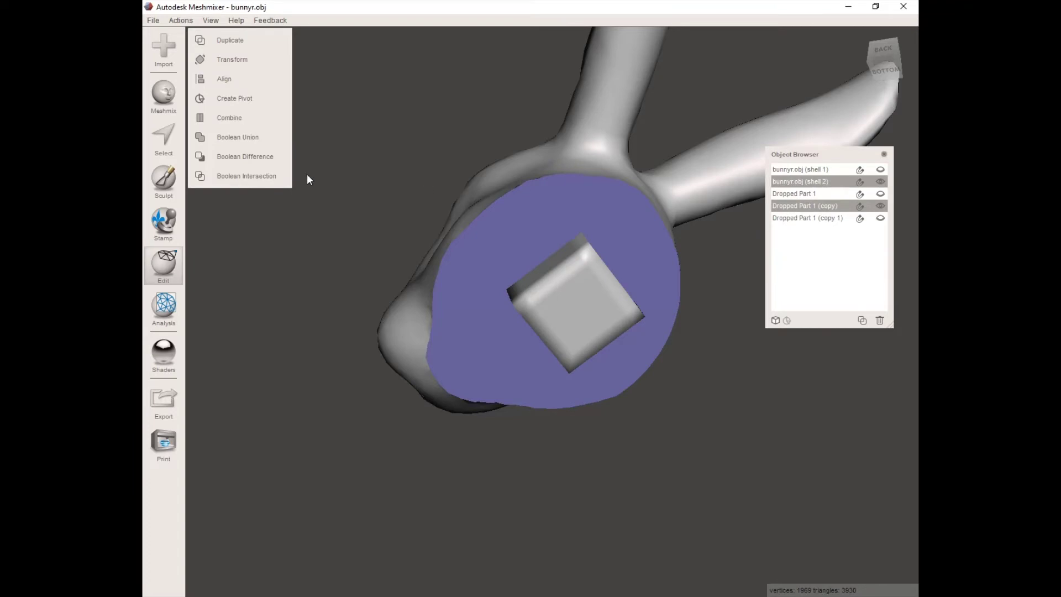
left_click(232, 160)
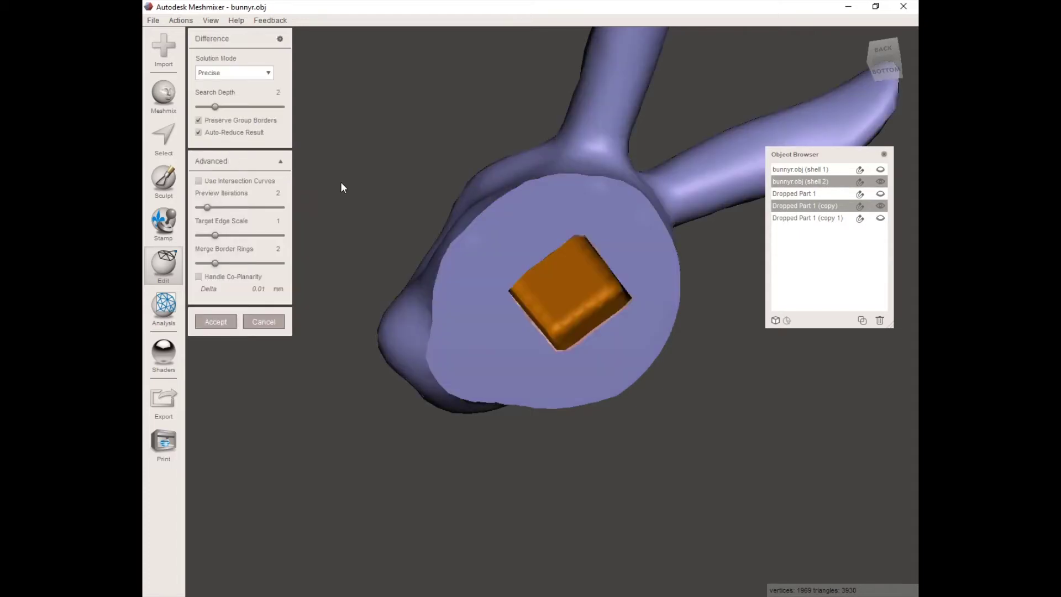
right_click_drag(486, 256, 604, 386)
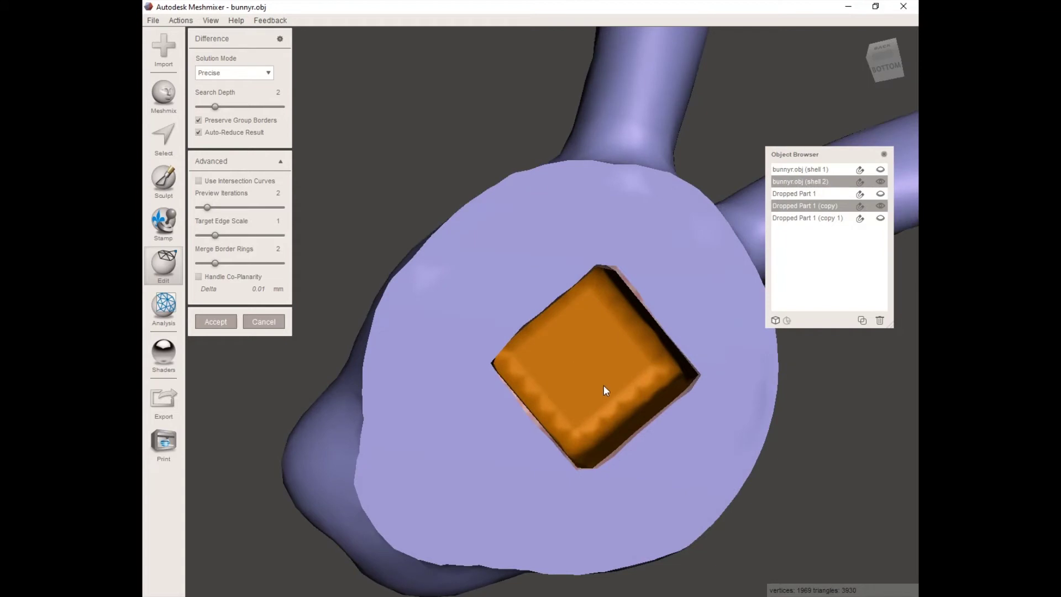
Set the Difference to Max Quality with Use Intersection Curves, target edge scale 0.25 and 20 preview iterations, and accept it.
left_click(261, 73)
left_click(238, 108)
left_click(217, 181)
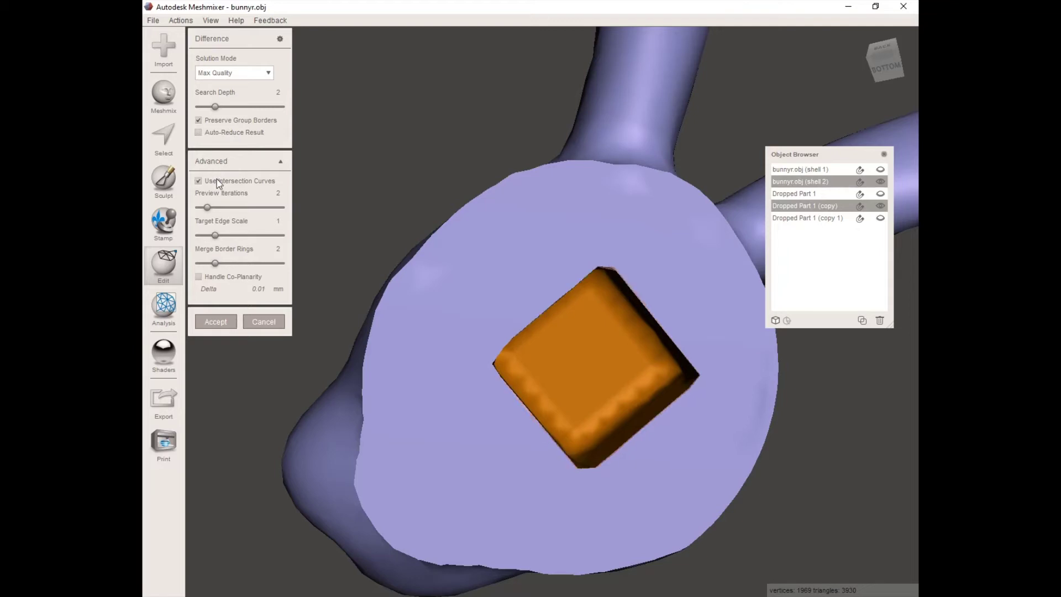
left_click_drag(215, 235, 185, 235)
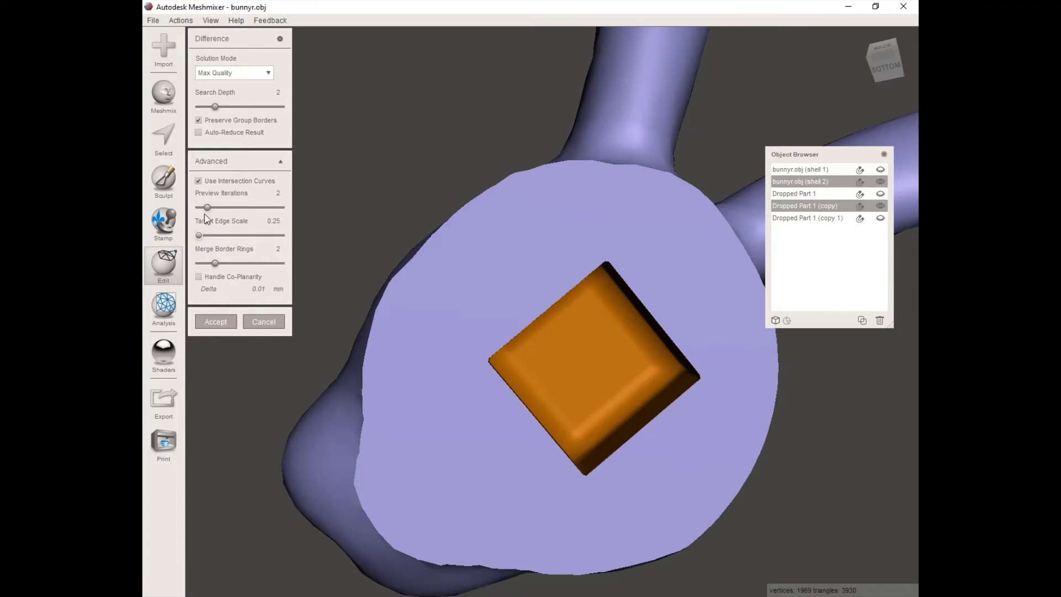
left_click(221, 207)
left_click_drag(276, 210, 294, 207)
scroll(582, 396, "up", 1)
right_click_drag(623, 444, 623, 429)
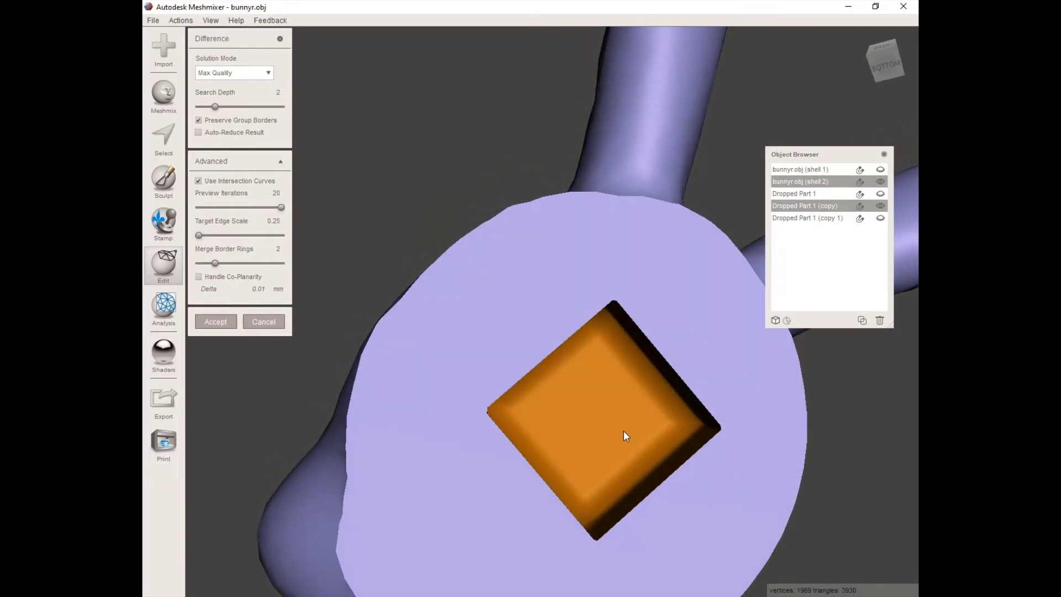
middle_click_drag(623, 430, 591, 398)
right_click_drag(622, 435, 580, 406)
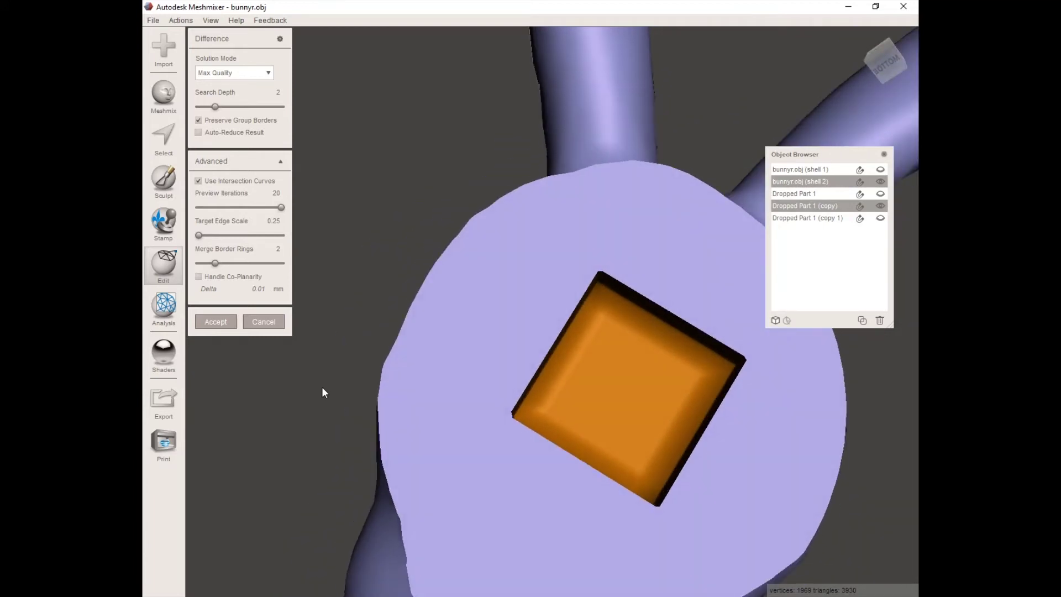
left_click(215, 322)
Examine the square pocket cut into the head's neck face, and activate the remaining hidden cube copy.
right_click_drag(577, 439, 615, 356)
scroll(618, 339, "down", 8)
scroll(548, 394, "up", 5)
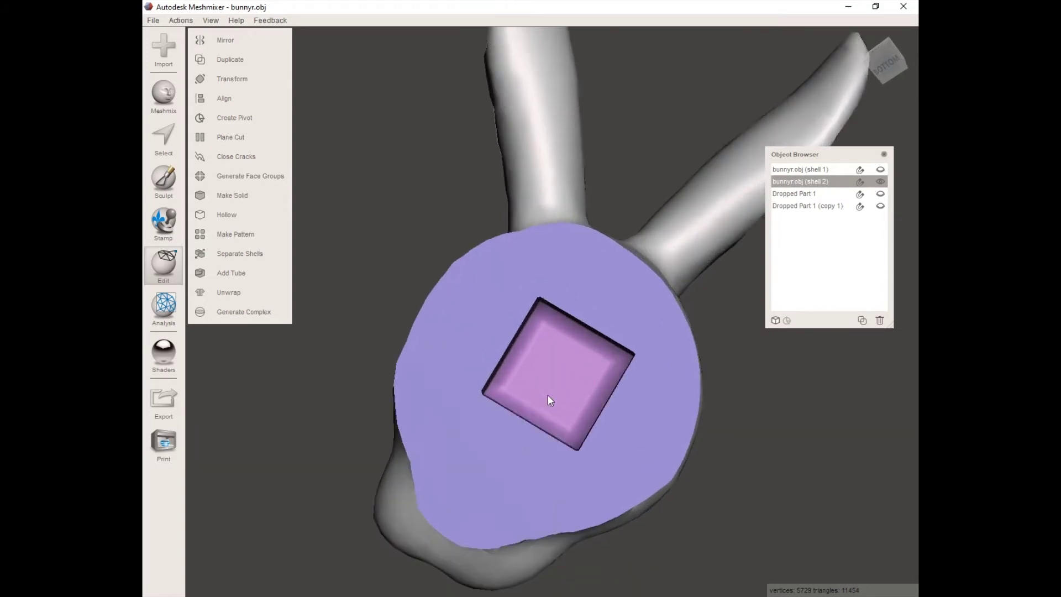
scroll(548, 394, "down", 5)
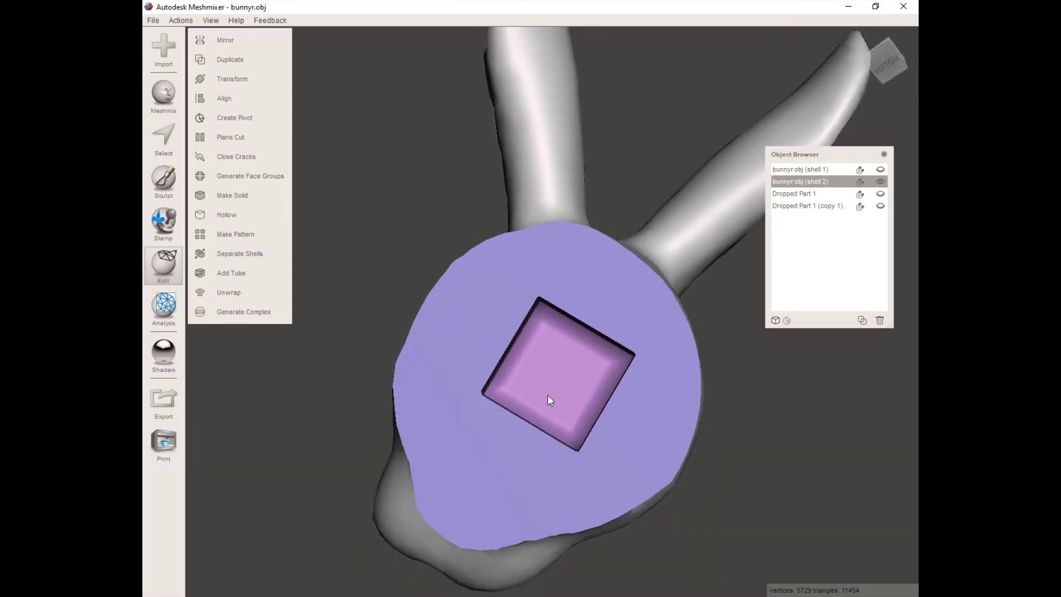
left_click(799, 209)
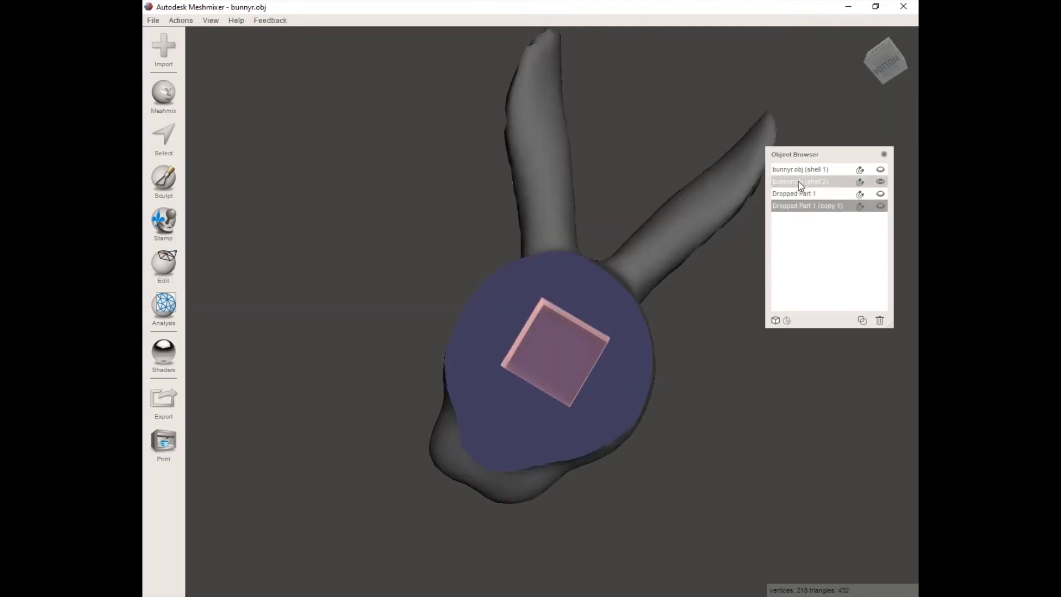
Show the hidden cube copy and the body shell, and hide the head shell.
left_click(881, 206)
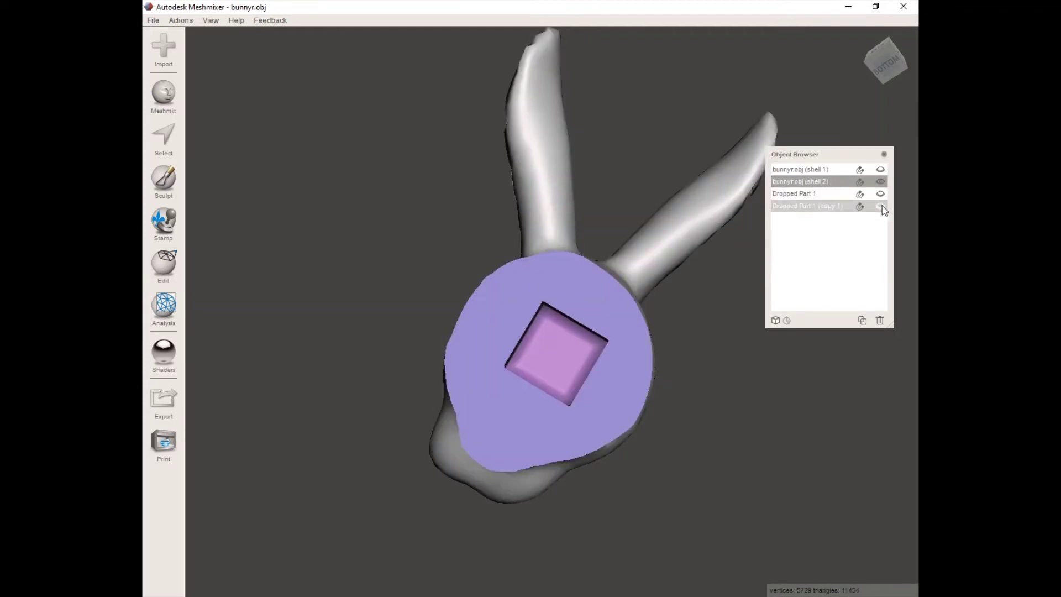
left_click(881, 206)
left_click(880, 181)
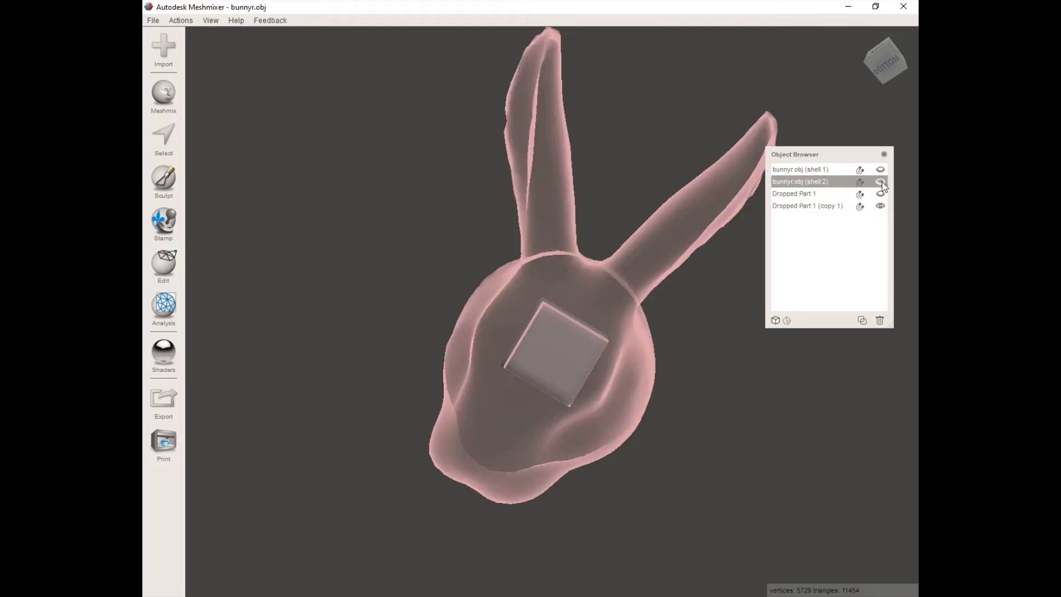
left_click(880, 170)
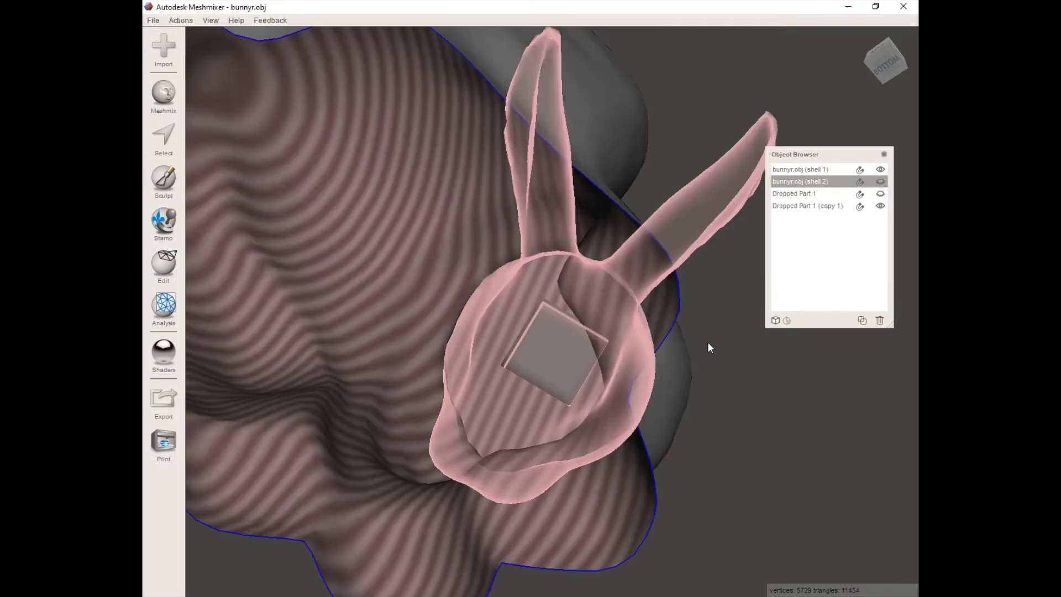
right_click_drag(708, 343, 723, 317)
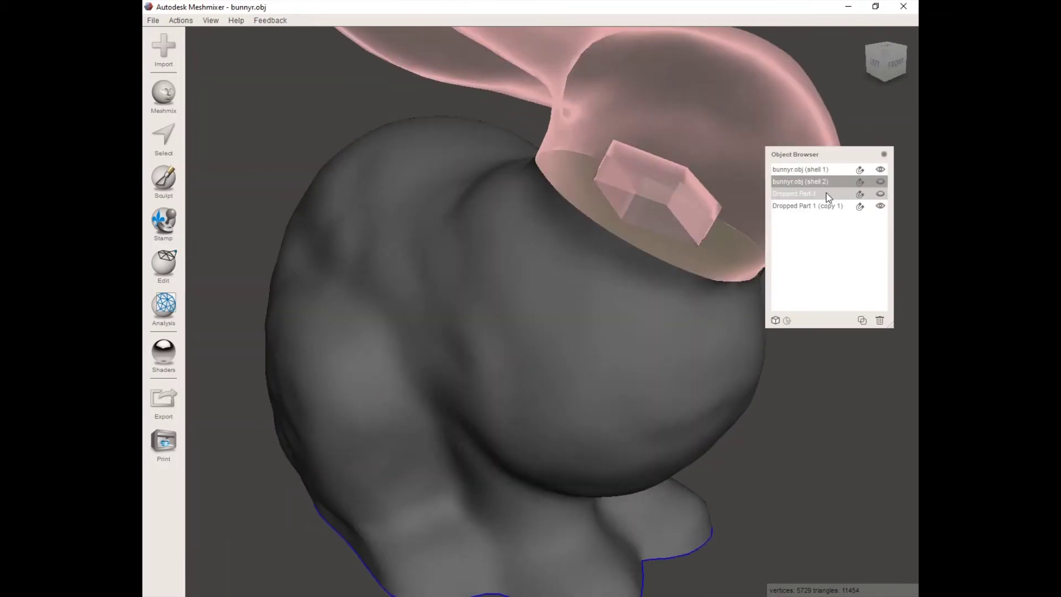
Start a Boolean Difference that subtracts the cube copy from the body shell.
left_click(818, 170)
right_click_drag(751, 238, 652, 265)
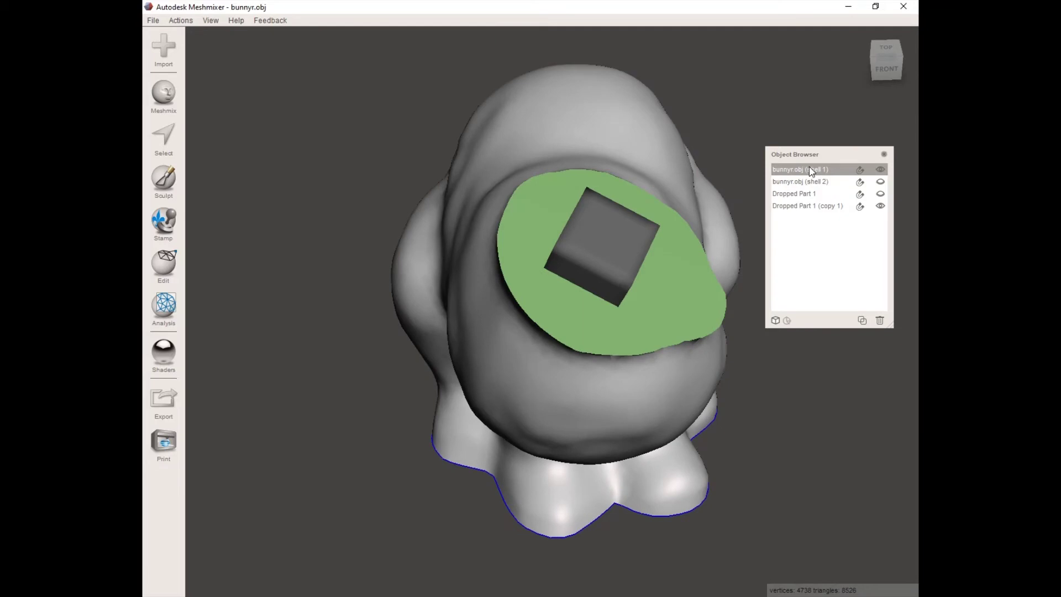
left_click(808, 209, "shift")
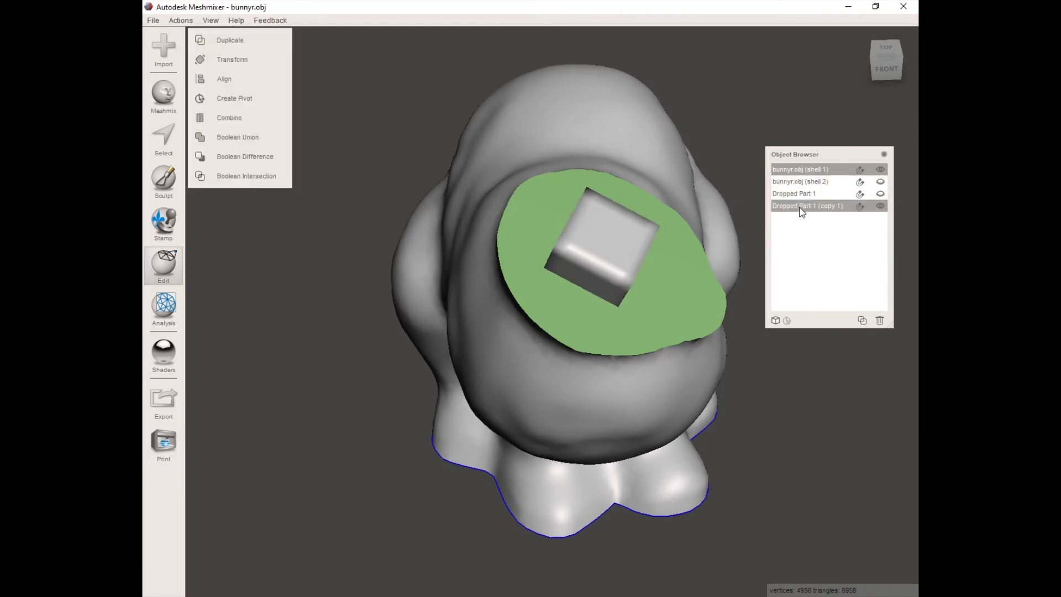
left_click(271, 156)
scroll(586, 214, "up", 3)
right_click_drag(625, 210, 600, 247)
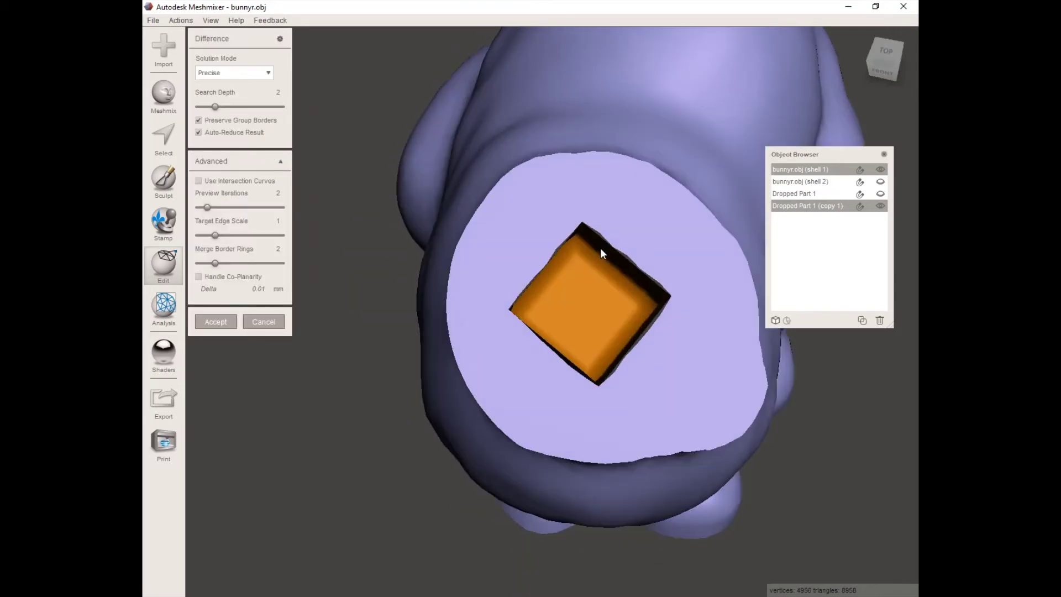
Set the body's Difference to Max Quality with 20 preview iterations, target edge scale 0.25 and Use Intersection Curves, and accept it.
scroll(601, 276, "up", 1)
left_click(241, 78)
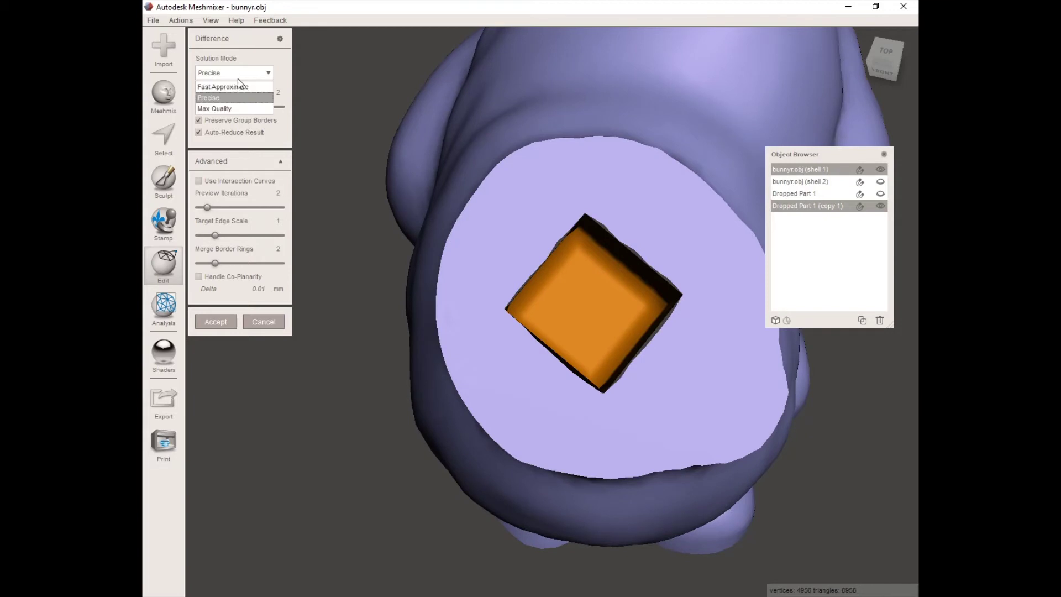
left_click(230, 108)
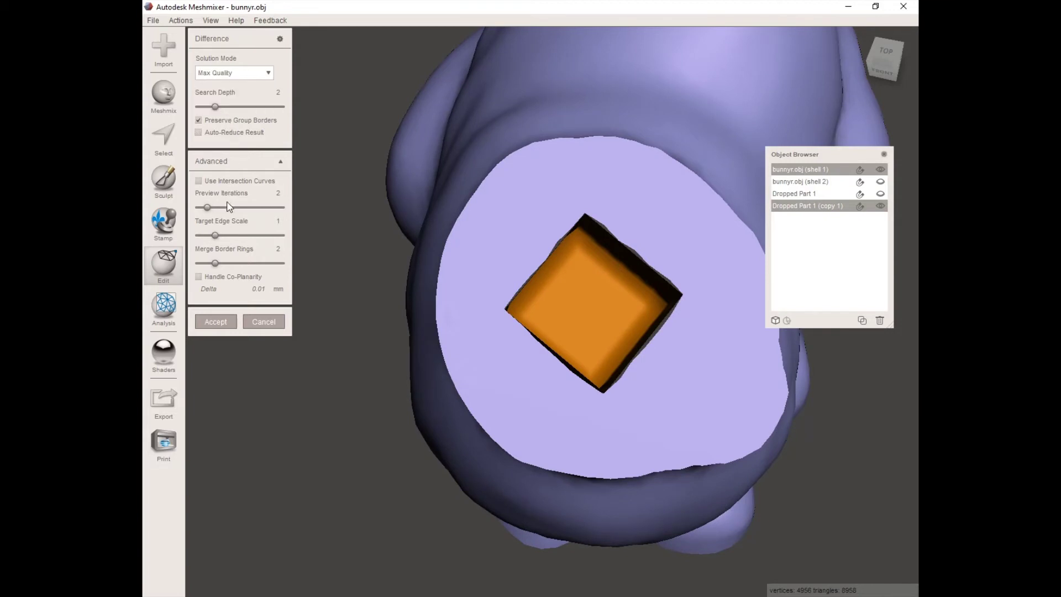
left_click_drag(207, 207, 291, 213)
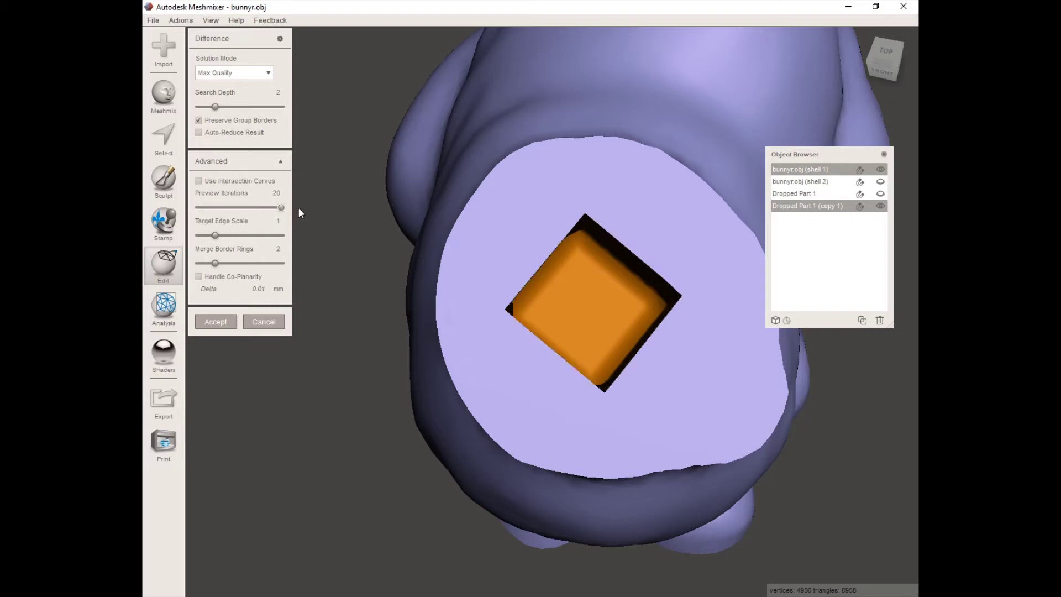
left_click_drag(215, 235, 170, 235)
left_click(199, 182)
right_click_drag(443, 264, 543, 379)
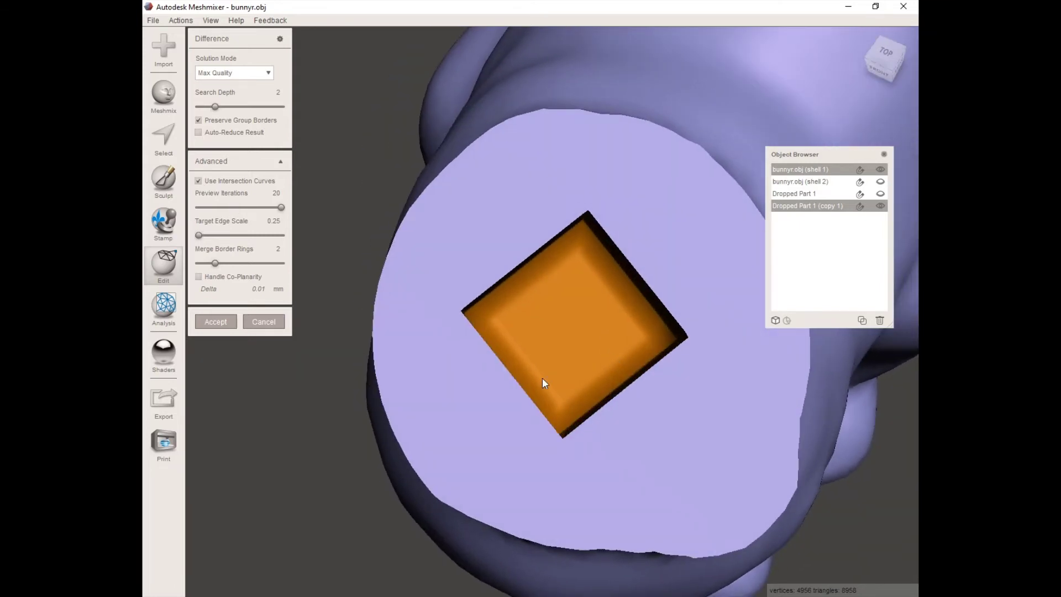
left_click(215, 321)
Examine the square pocket cut into the body's neck face from several angles.
scroll(556, 315, "down", 3)
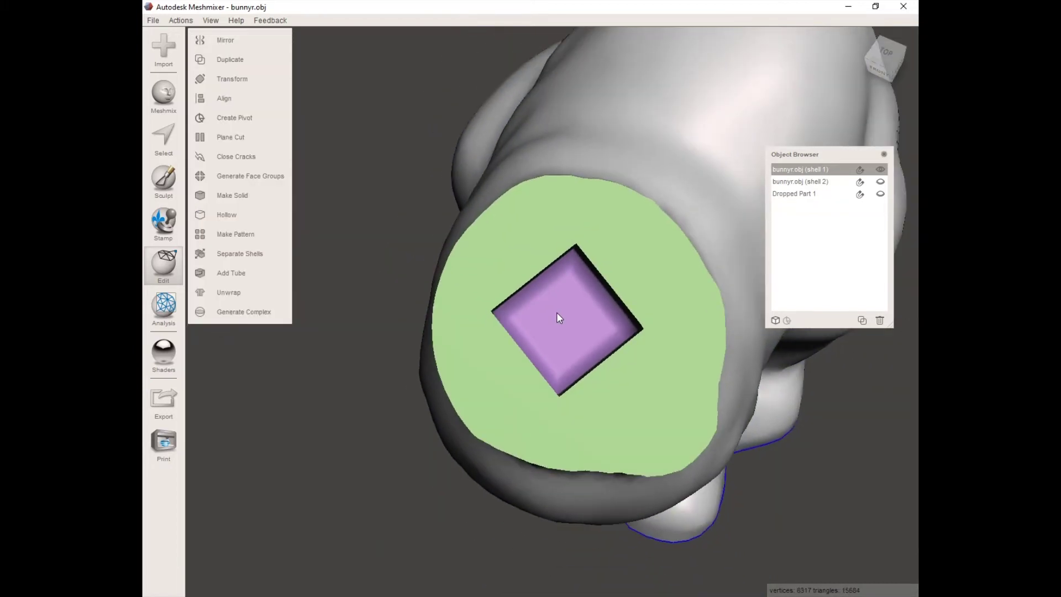
scroll(556, 312, "down", 4)
right_click_drag(555, 356, 449, 415)
scroll(635, 280, "up", 4)
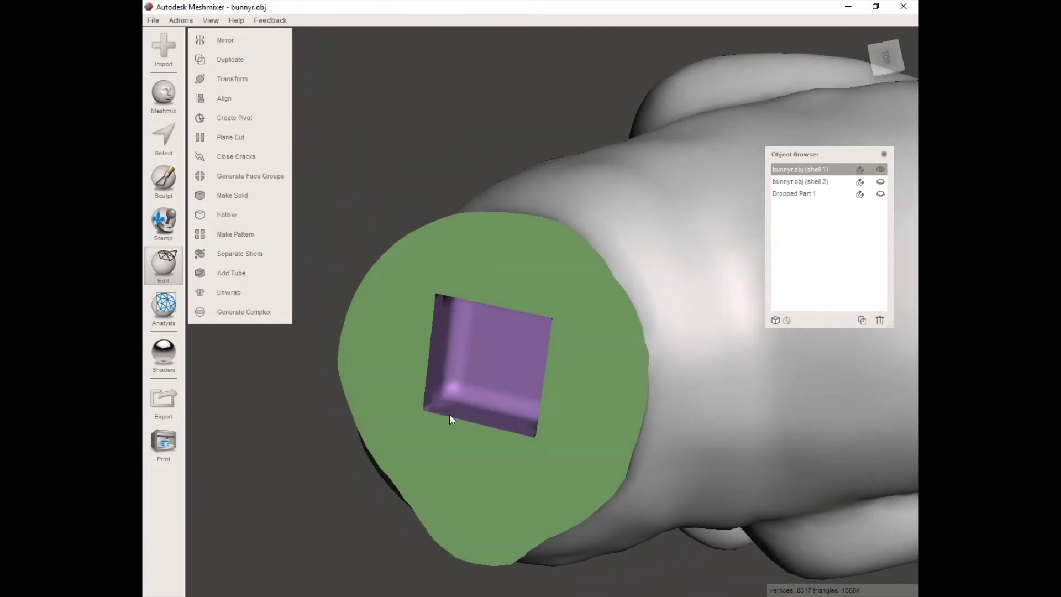
scroll(437, 418, "up", 3)
middle_click_drag(426, 421, 503, 362)
scroll(513, 387, "up", 1)
right_click_drag(514, 389, 641, 313)
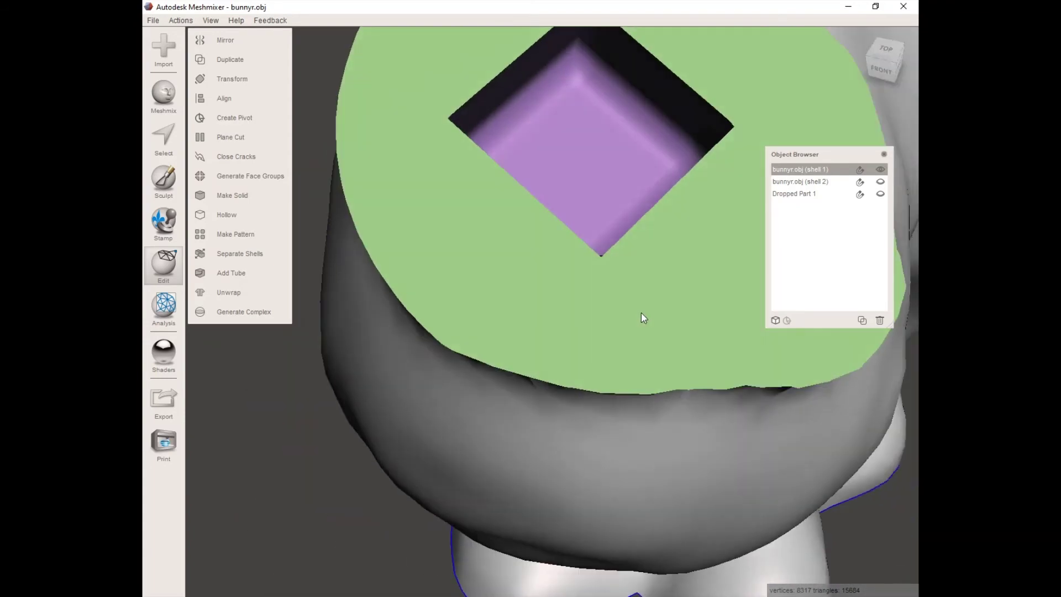
scroll(619, 198, "down", 10)
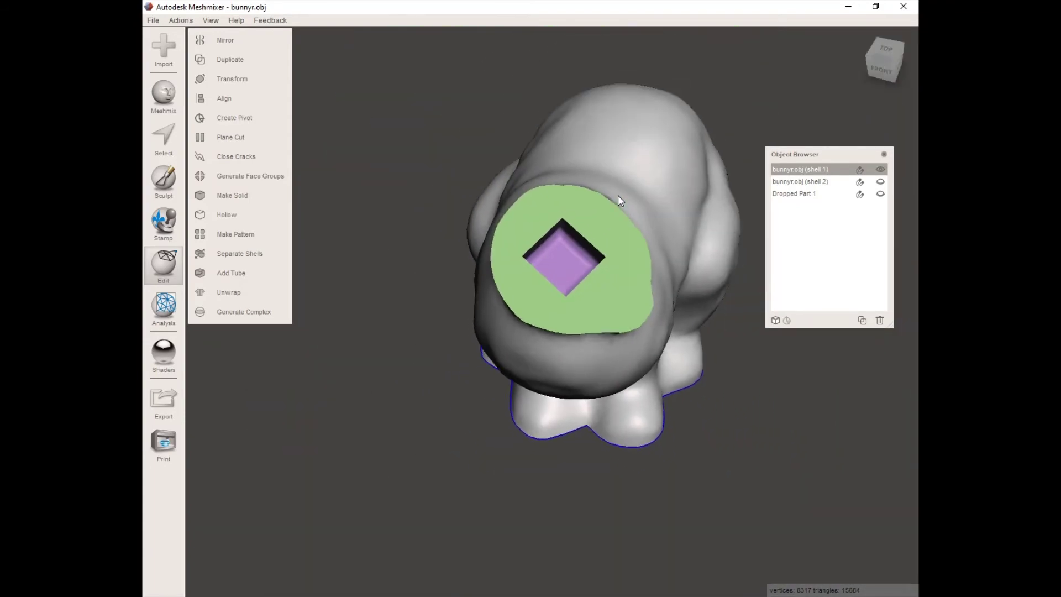
scroll(618, 196, "down", 3)
right_click_drag(631, 246, 556, 371)
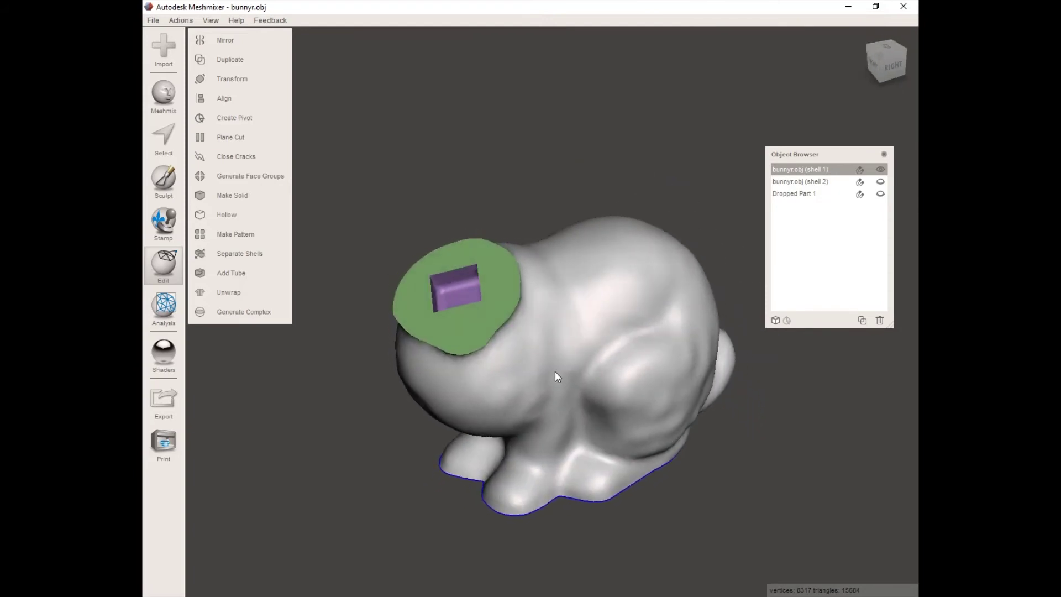
right_click_drag(454, 286, 463, 294)
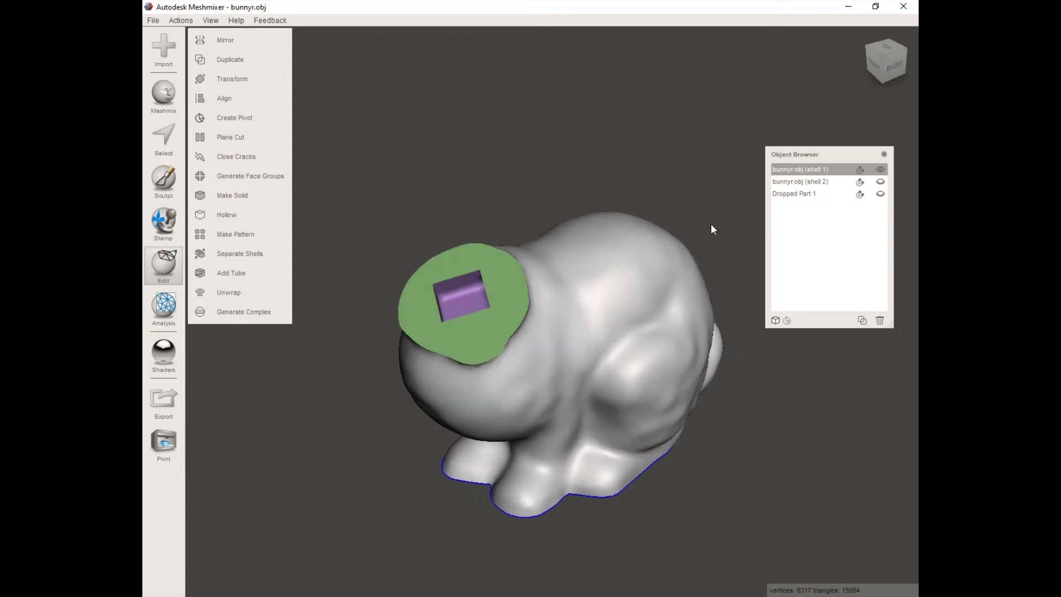
Make the original cube visible and active, and hide both the head and body shells.
left_click(881, 183)
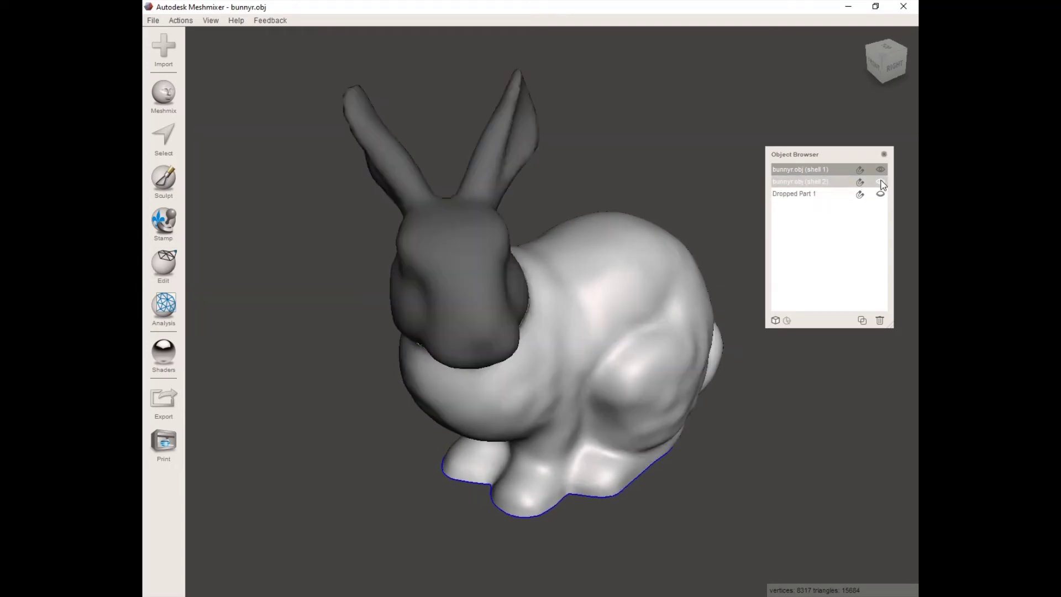
mouse_move(682, 287)
right_mouse_down()
mouse_move(740, 236)
mouse_move(668, 289)
right_mouse_up()
left_click(811, 184)
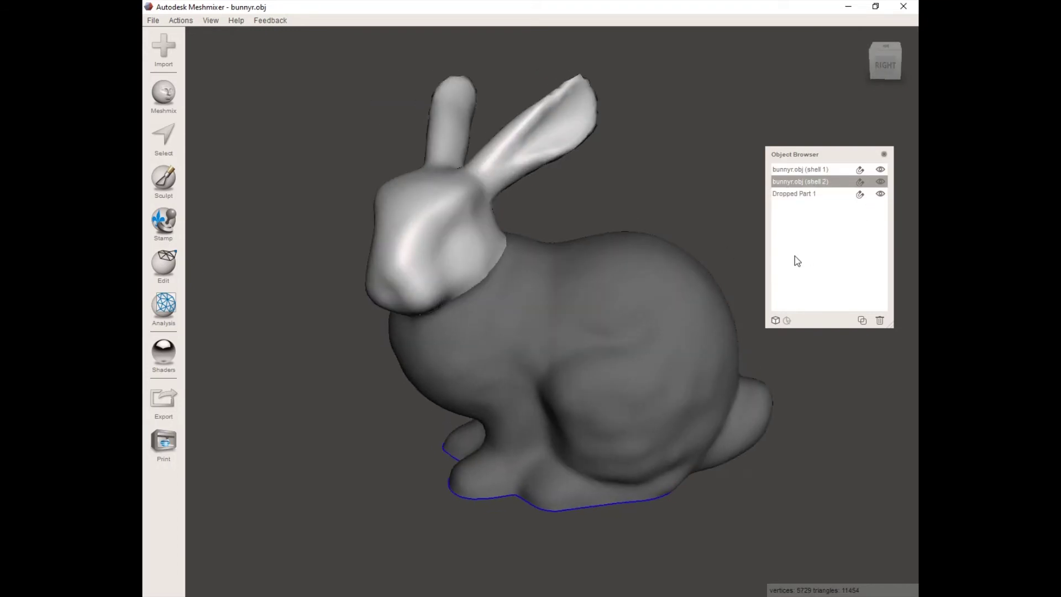
left_click(800, 195)
right_click_drag(564, 315, 458, 310)
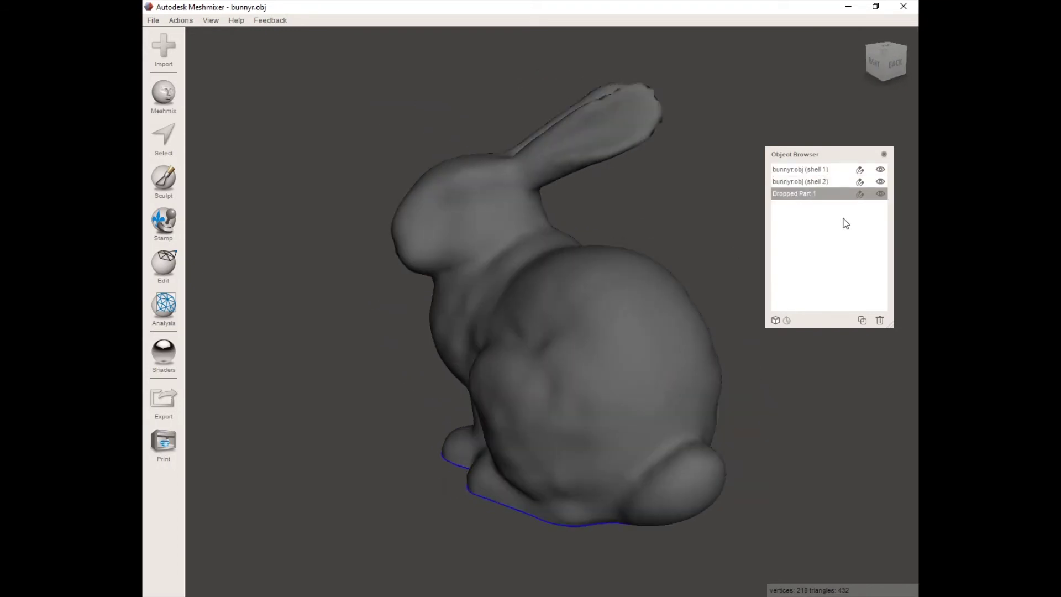
left_click(881, 181)
left_click(882, 171)
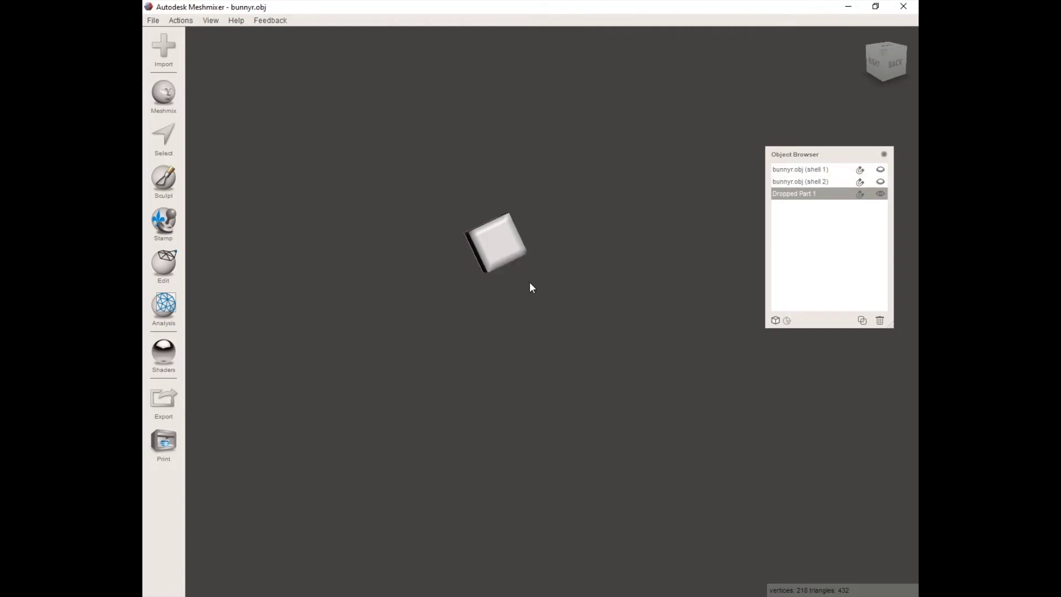
right_click_drag(529, 282, 469, 356)
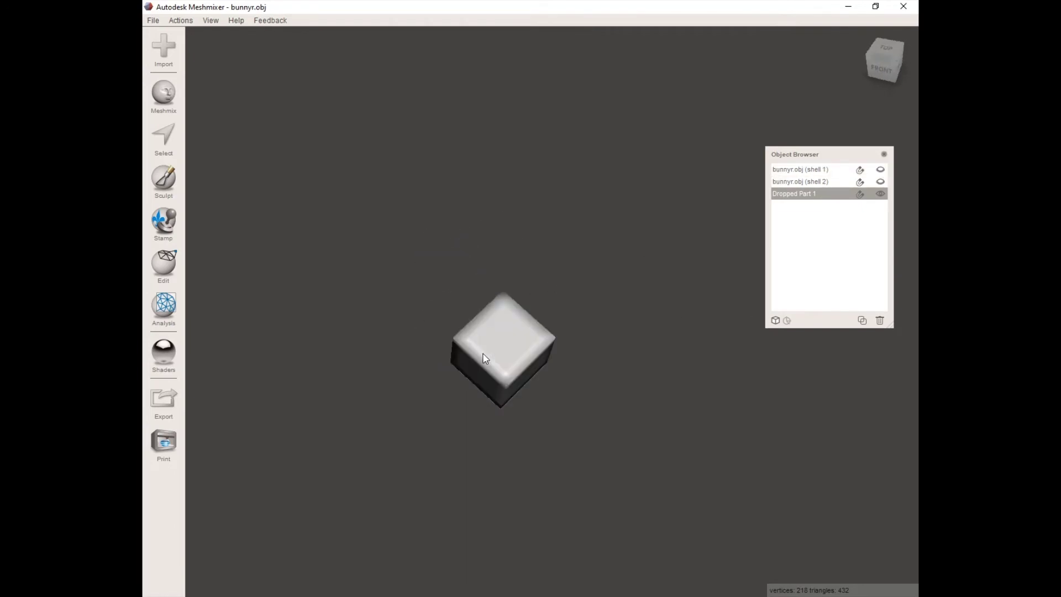
Show the head shell again and inspect how the cube sits in its neck pocket.
left_click(880, 181)
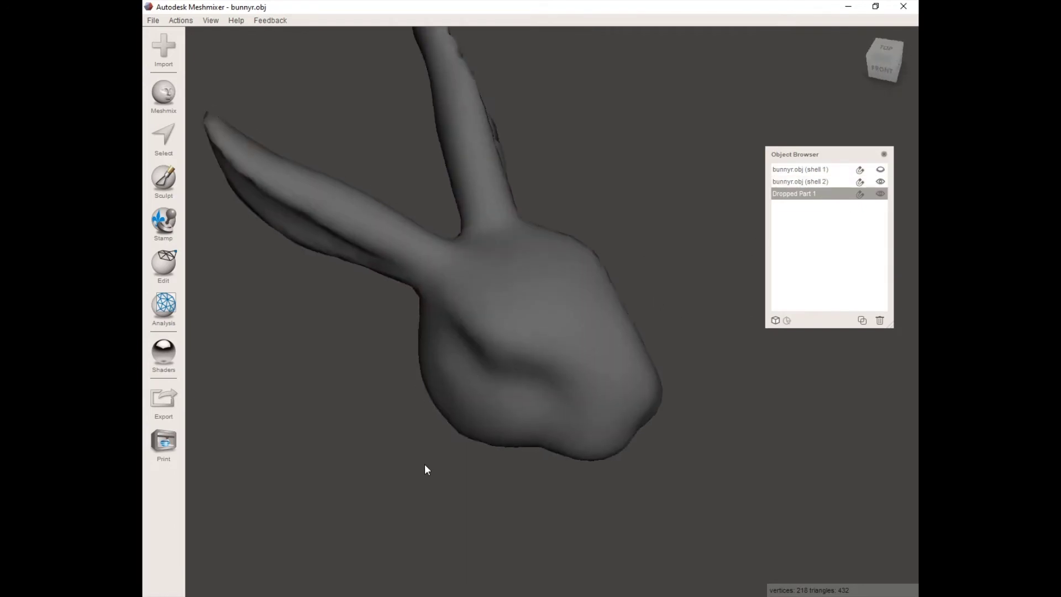
right_click_drag(426, 466, 557, 340)
middle_click_drag(555, 335, 551, 354)
scroll(505, 397, "up", 5)
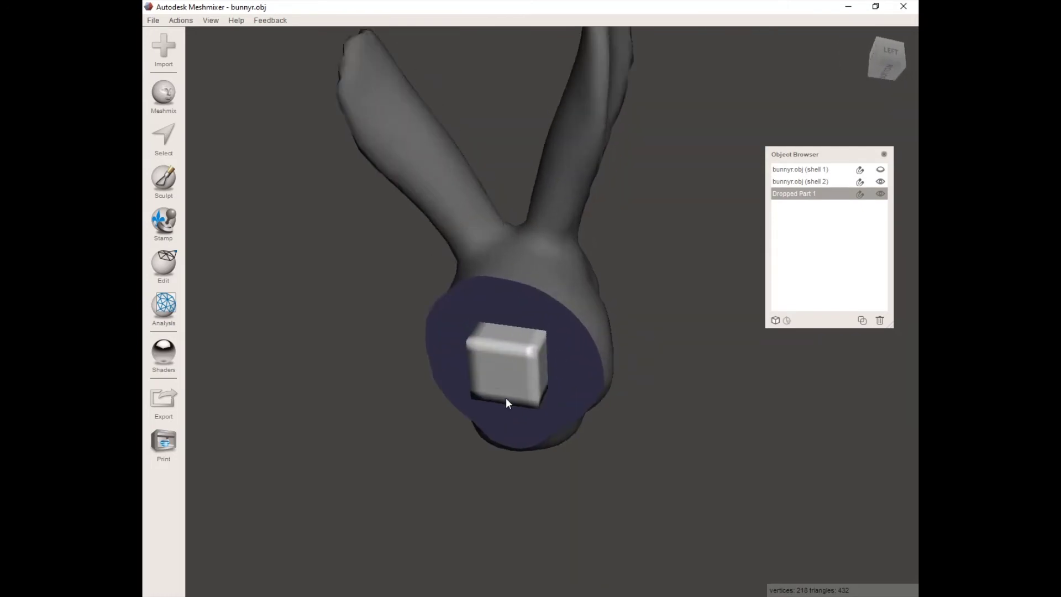
mouse_move(510, 438)
right_mouse_down()
mouse_move(533, 377)
mouse_move(493, 440)
right_mouse_up()
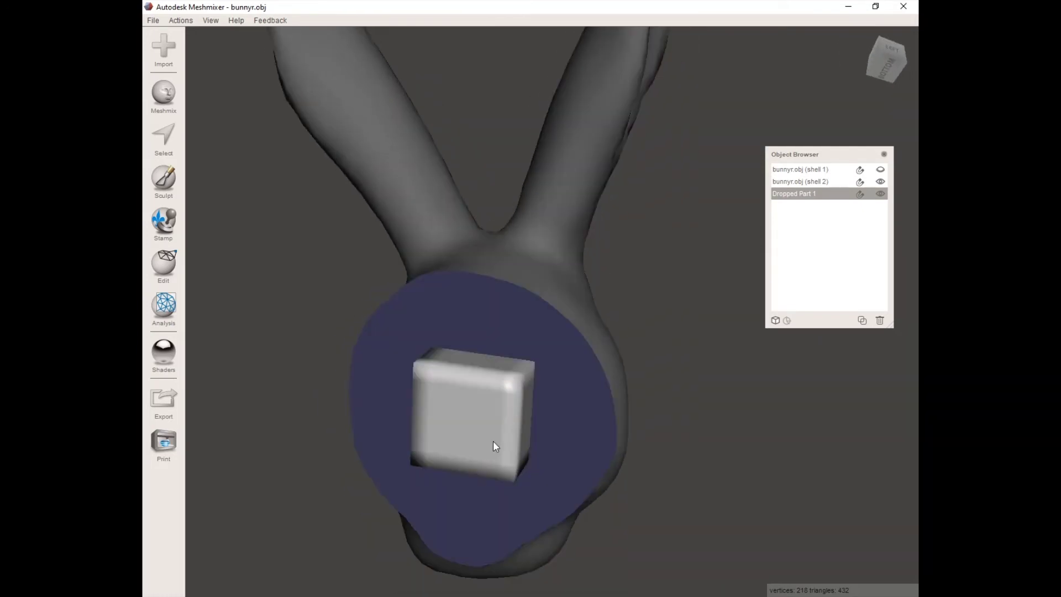
middle_click_drag(493, 440, 545, 403)
right_click_drag(545, 403, 551, 388)
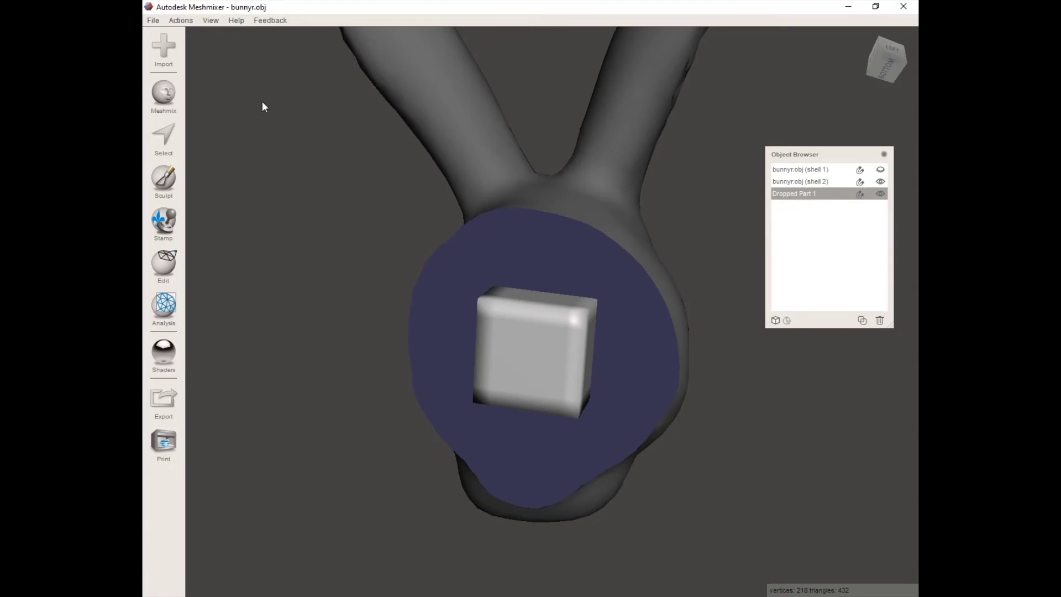
Start Transform on the cube and compare World Frame with Local Frame coordinates, ending on Local Frame.
left_click(164, 269)
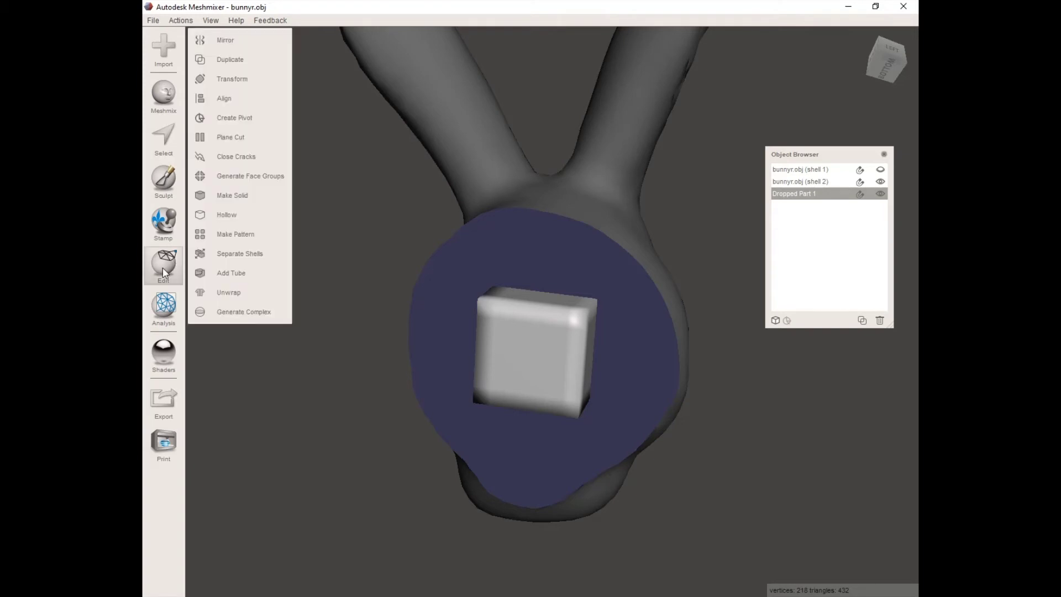
left_click(233, 80)
scroll(451, 310, "up", 3)
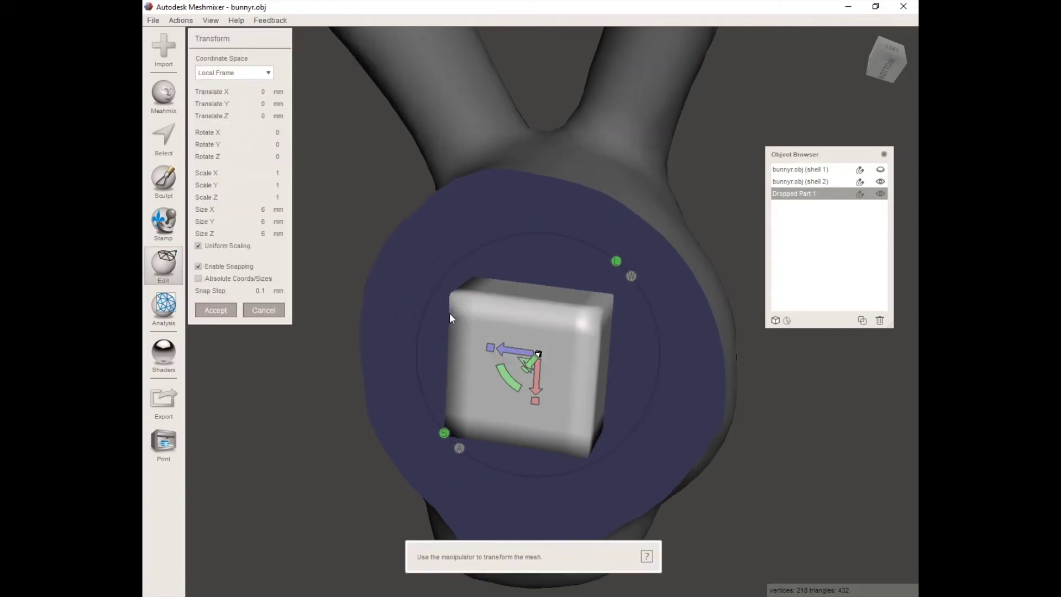
left_click(237, 72)
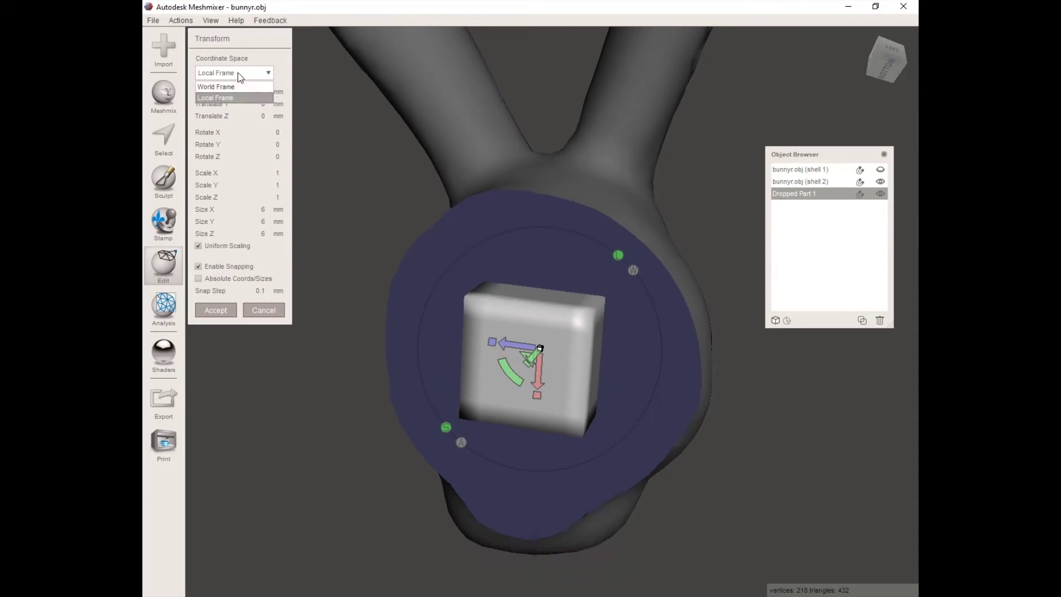
left_click(232, 87)
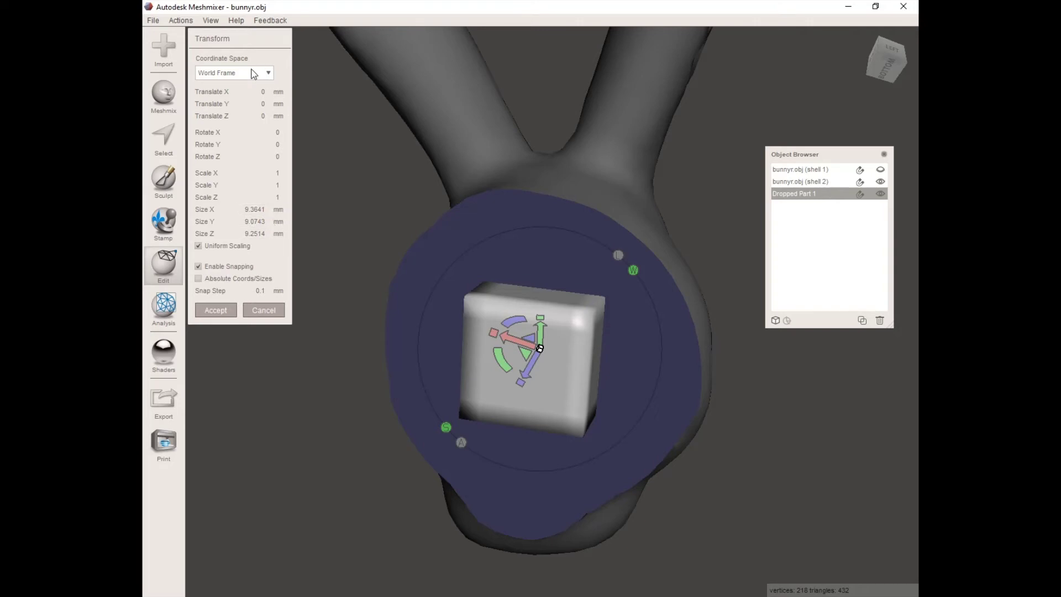
left_click(253, 74)
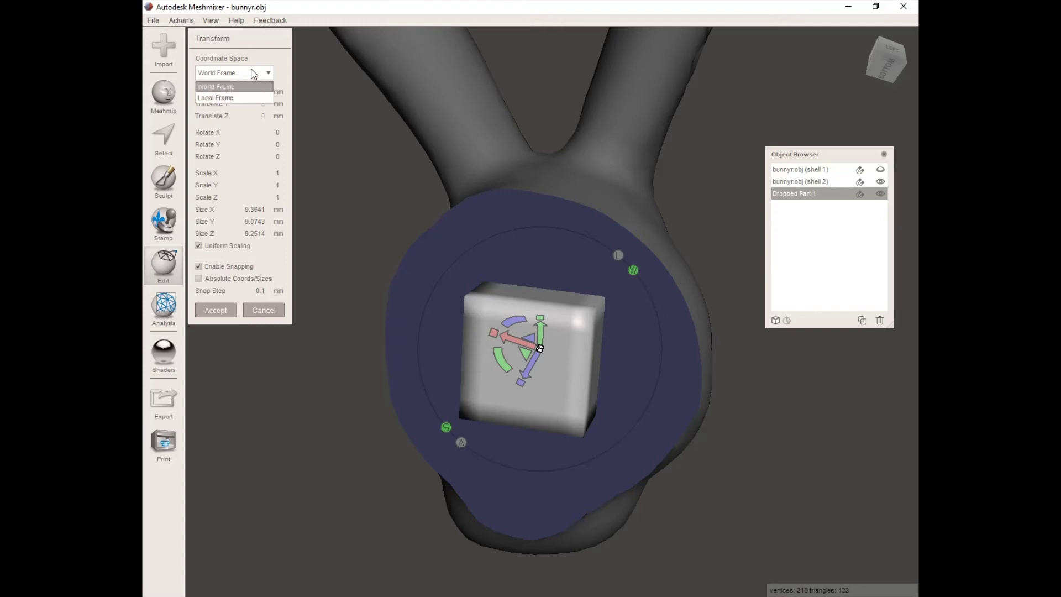
left_click(239, 98)
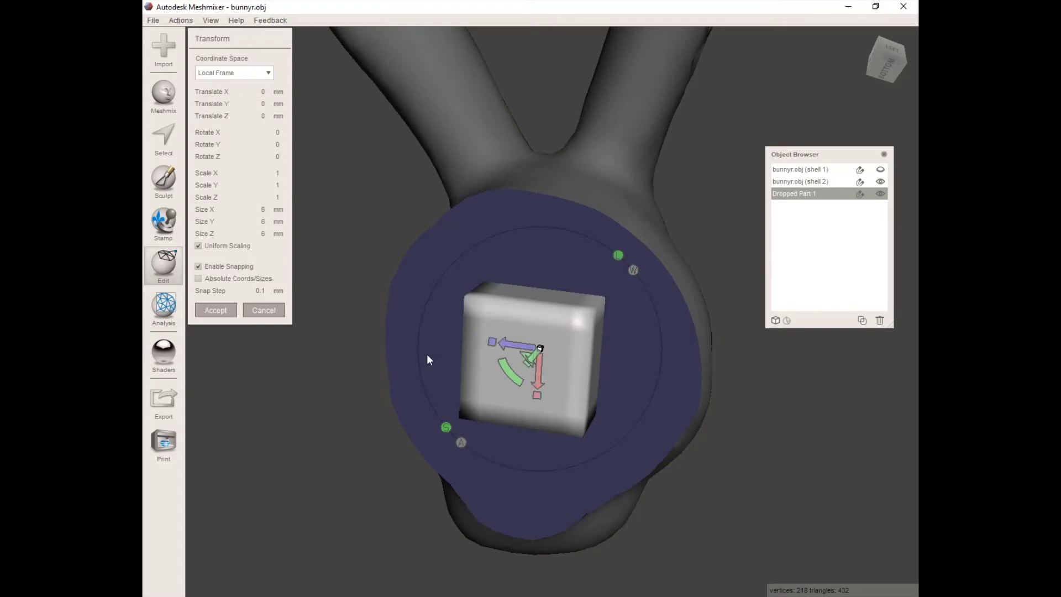
Set the cube's size to 5.5 mm with uniform scaling.
right_click_drag(427, 360, 523, 382)
left_click(256, 209)
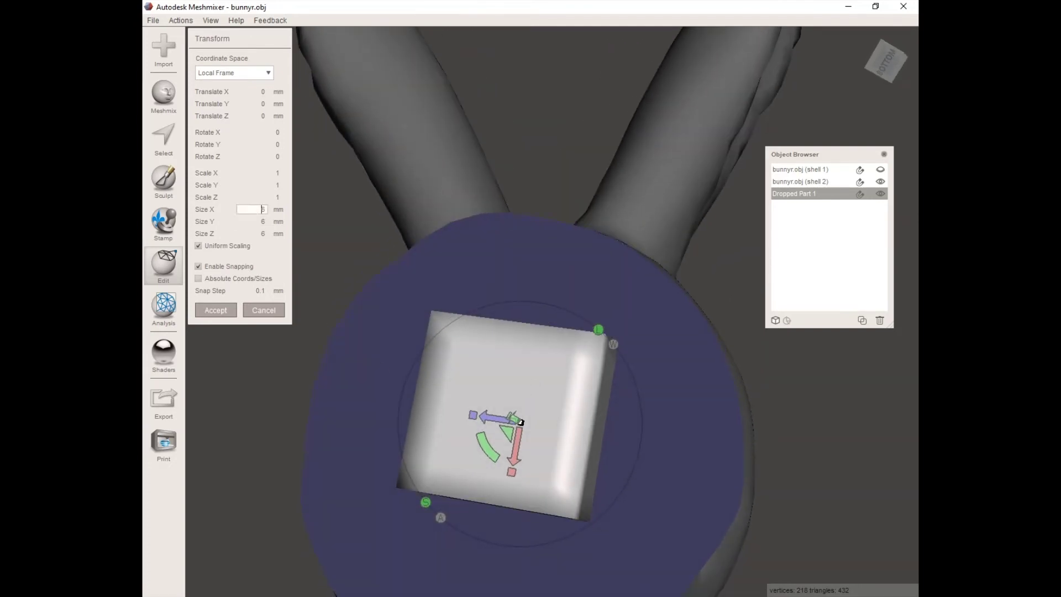
type("5.5")
key("Tab")
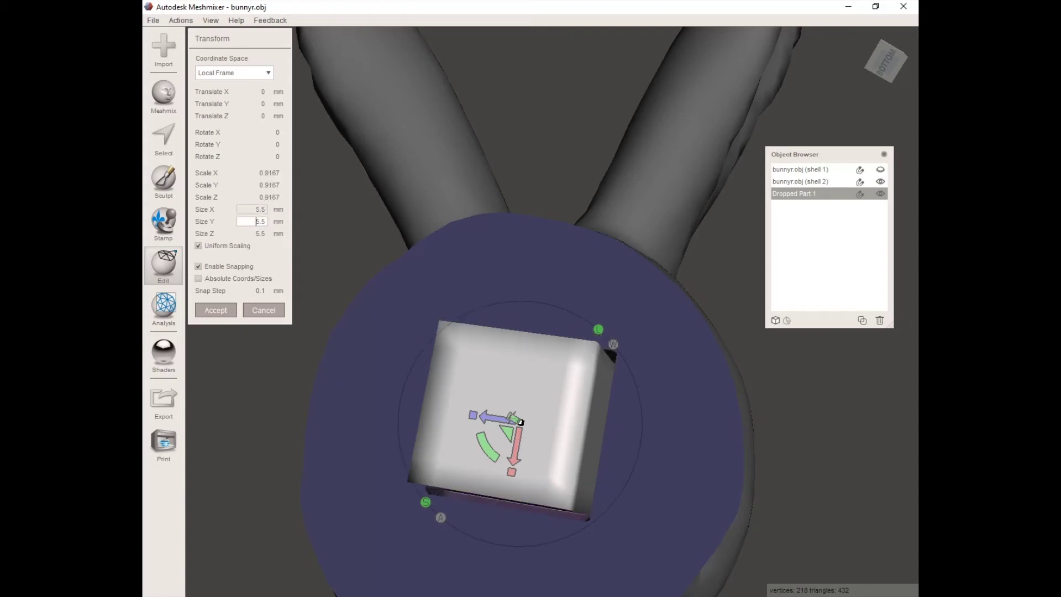
scroll(456, 301, "down", 5)
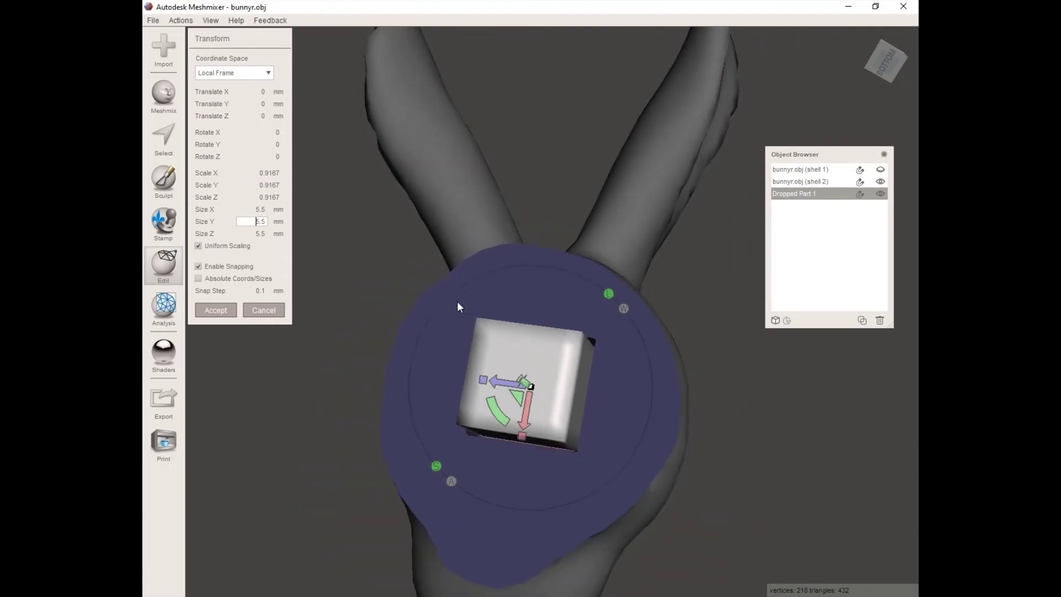
Check the resized cube's clearance in the head's neck pocket and accept the transform.
right_click_drag(679, 360, 757, 392)
scroll(480, 335, "up", 3)
right_click_drag(480, 330, 572, 319)
left_click(213, 311)
scroll(356, 350, "down", 3)
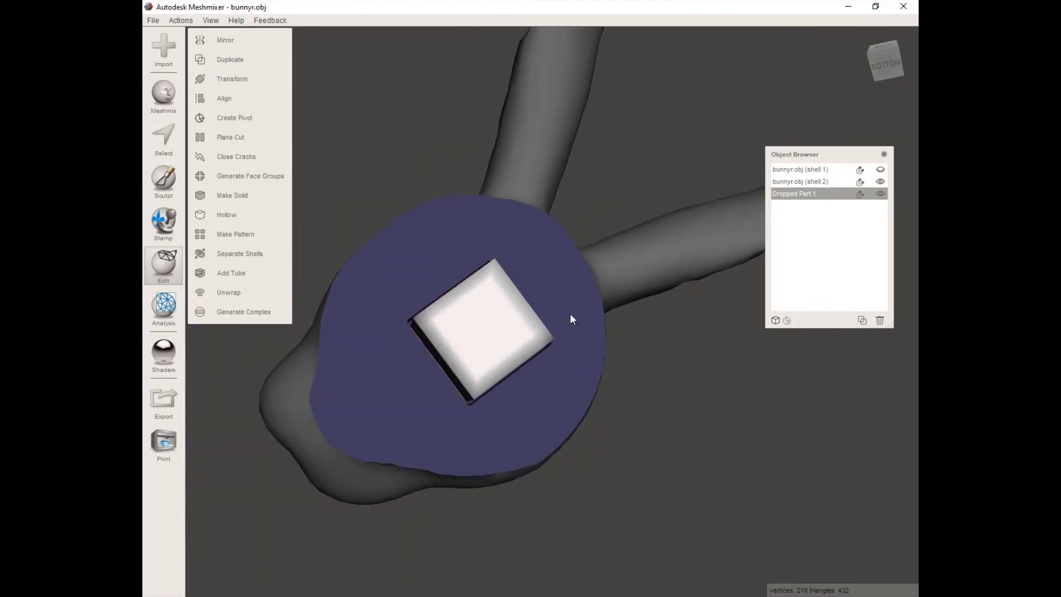
Hide the head shell, show the body shell and inspect how the resized cube sits in the body's pocket.
left_click(881, 182)
left_click(883, 171)
scroll(670, 173, "down", 3)
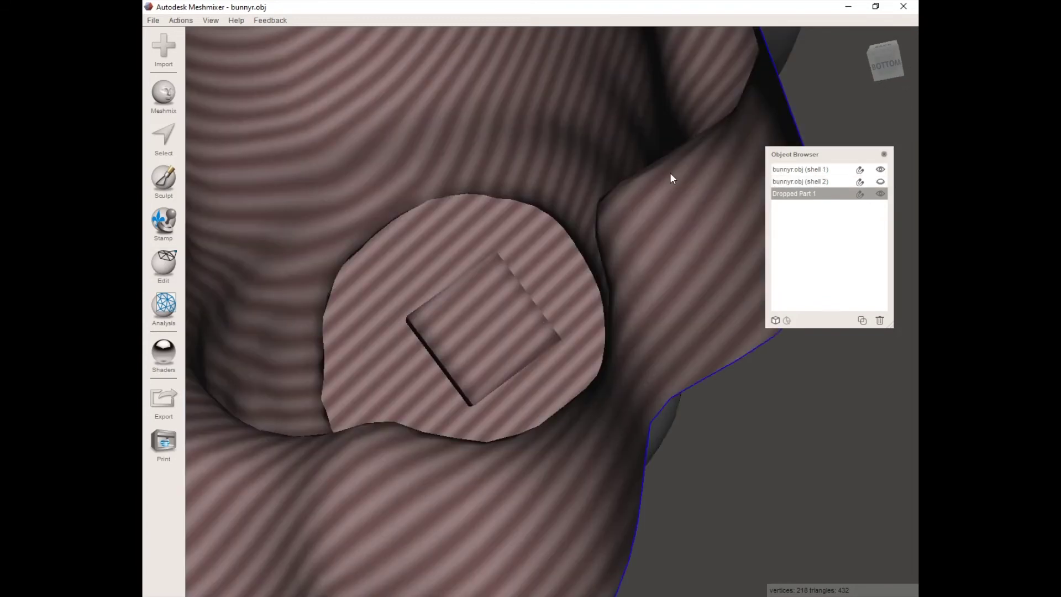
right_click_drag(670, 173, 493, 378)
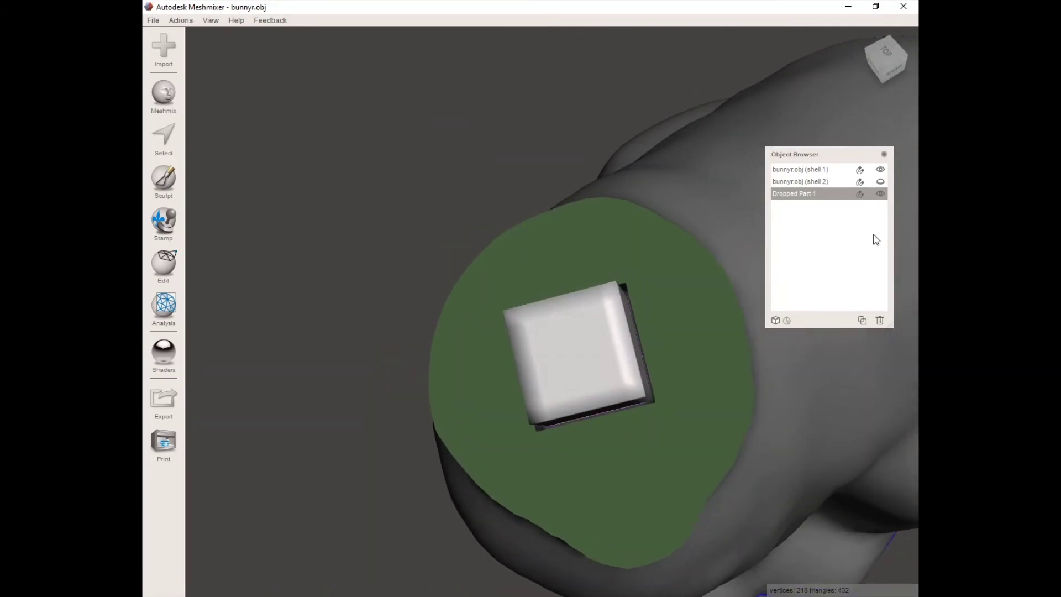
Make the head shell visible again and view the fully assembled bunny.
left_click(881, 182)
scroll(821, 258, "down", 6)
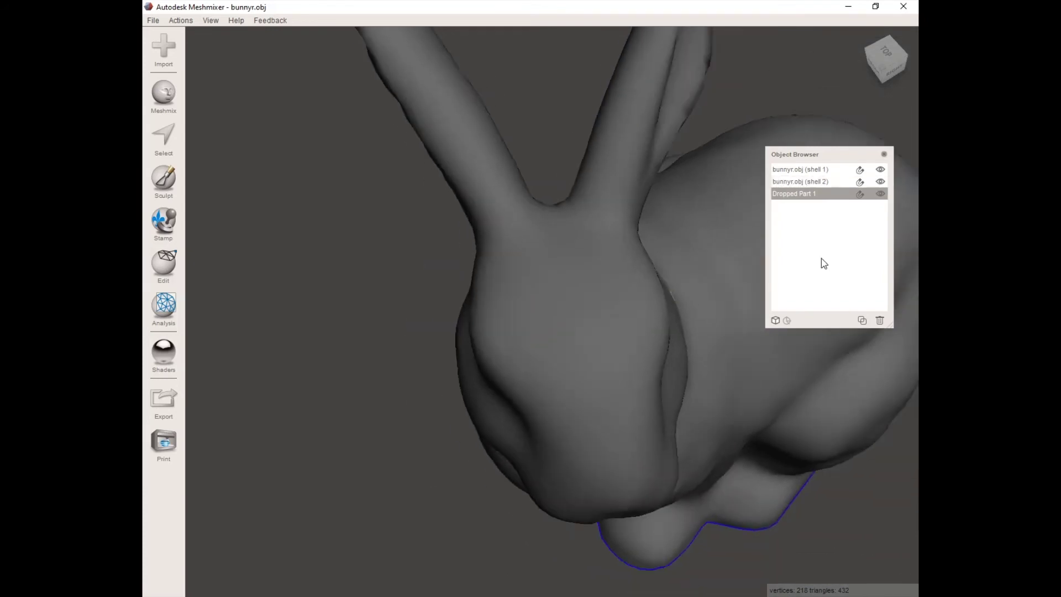
scroll(821, 257, "down", 3)
right_click_drag(812, 272, 709, 394)
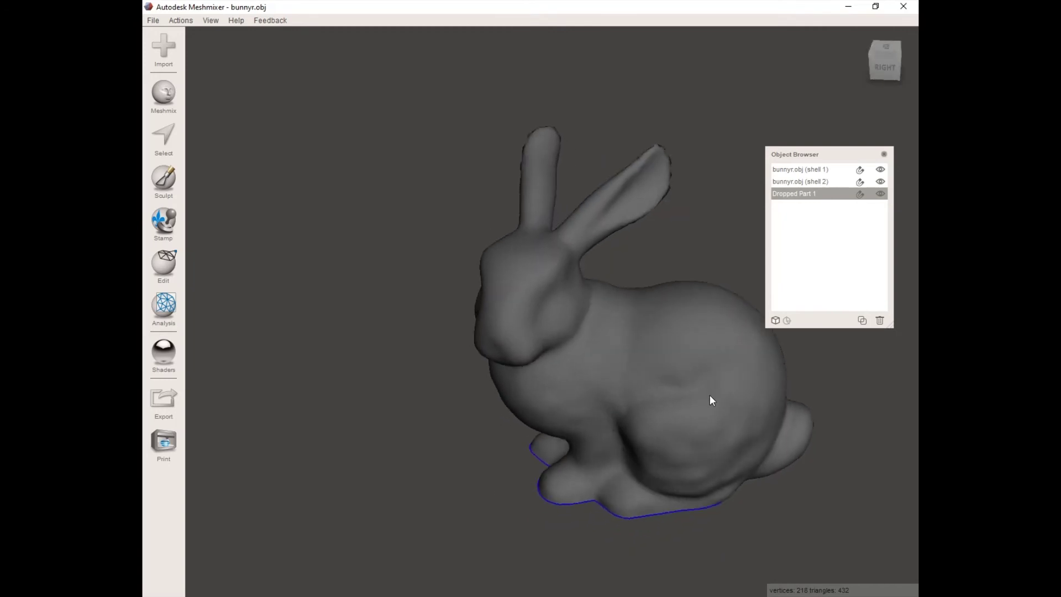
Show the printer bed under the bunny and select all three parts.
left_click(237, 21)
mouse_move(210, 21)
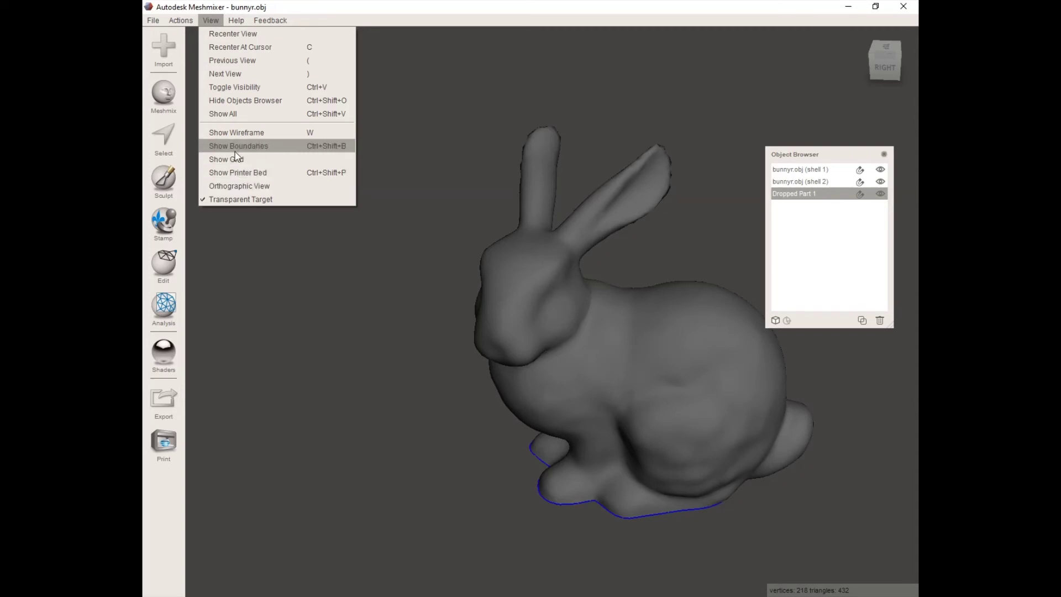
left_click(237, 174)
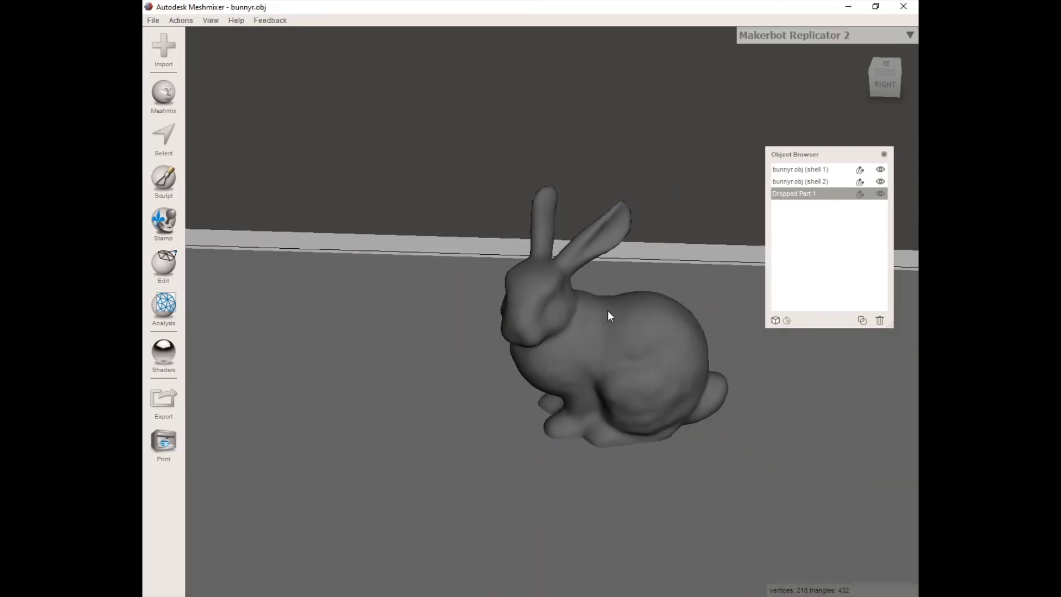
right_click_drag(801, 474, 788, 298)
key("ctrl+a")
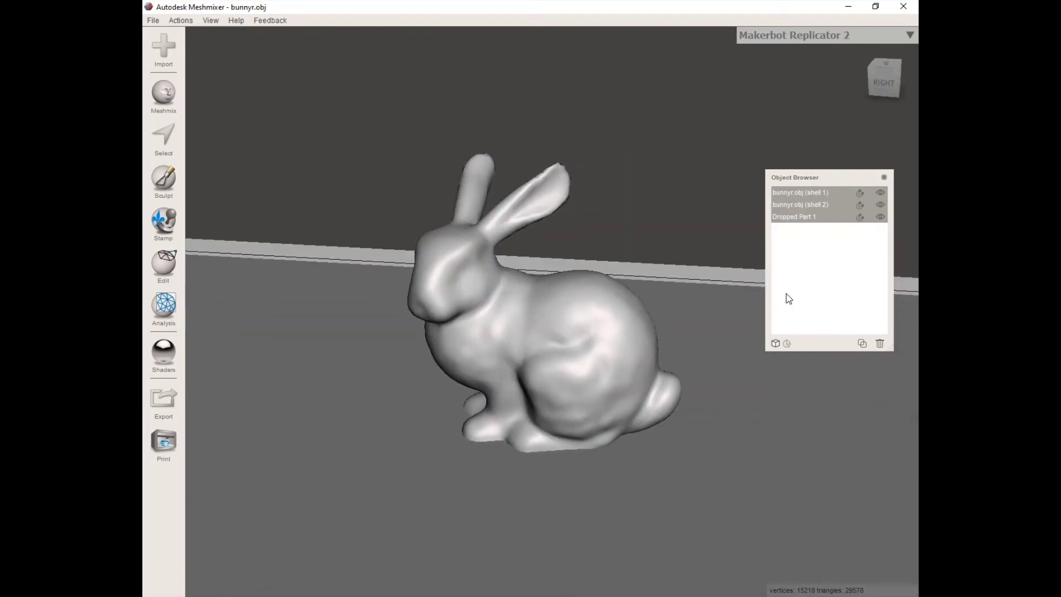
Export only the body shell as a binary STL named Body in the Test folder.
left_click(822, 194)
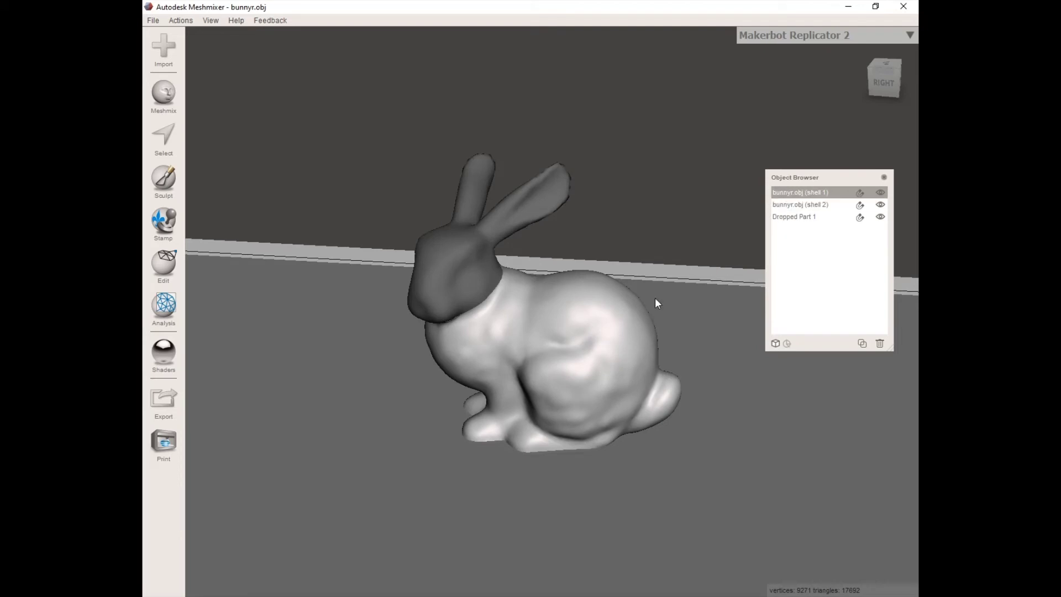
left_click(173, 400)
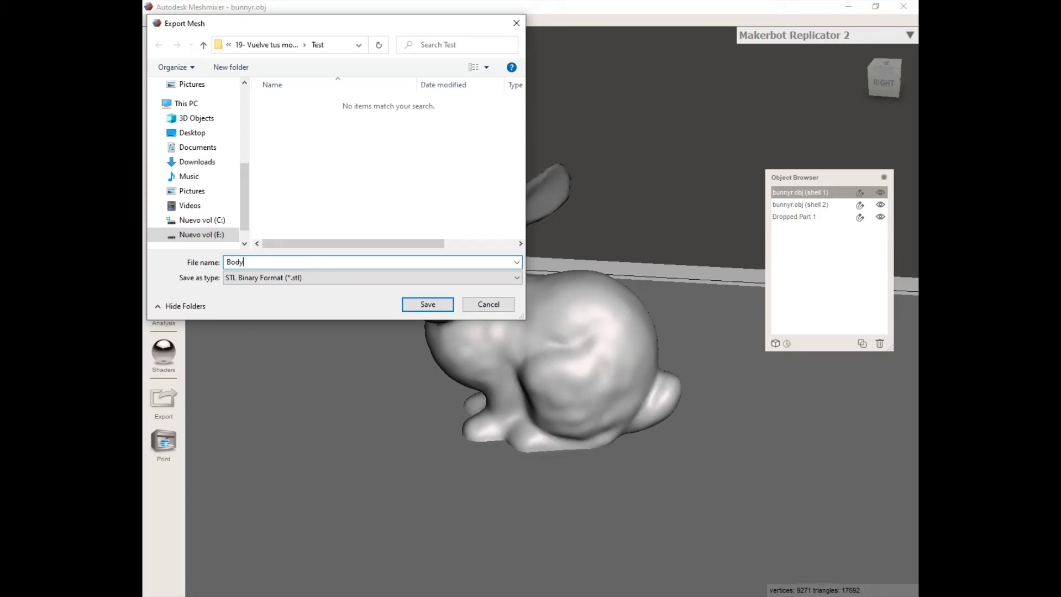
left_click(423, 303)
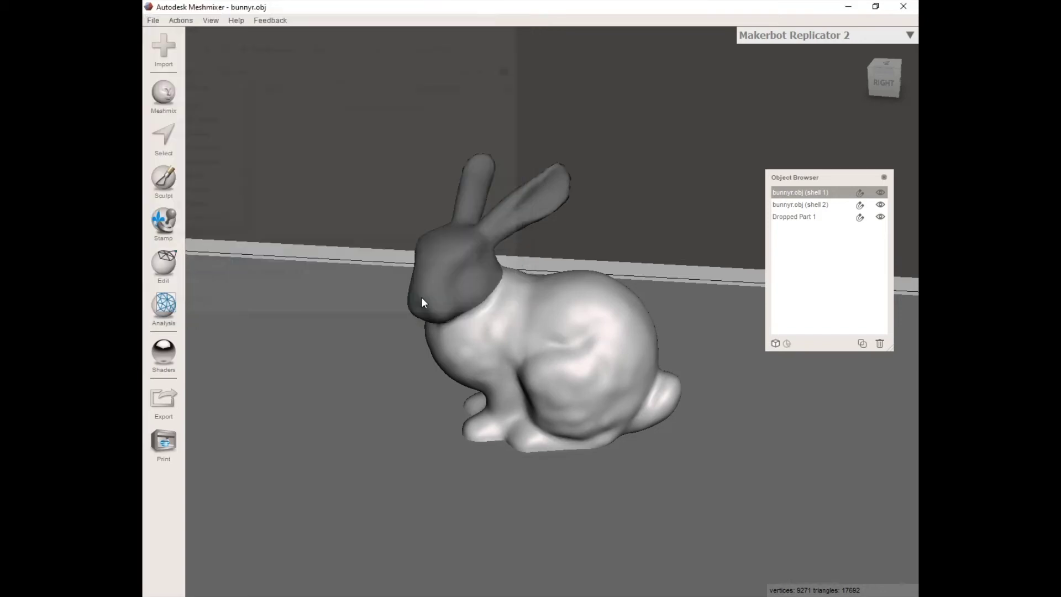
Export only the head shell as a binary STL named Head in the Test folder.
left_click(831, 206)
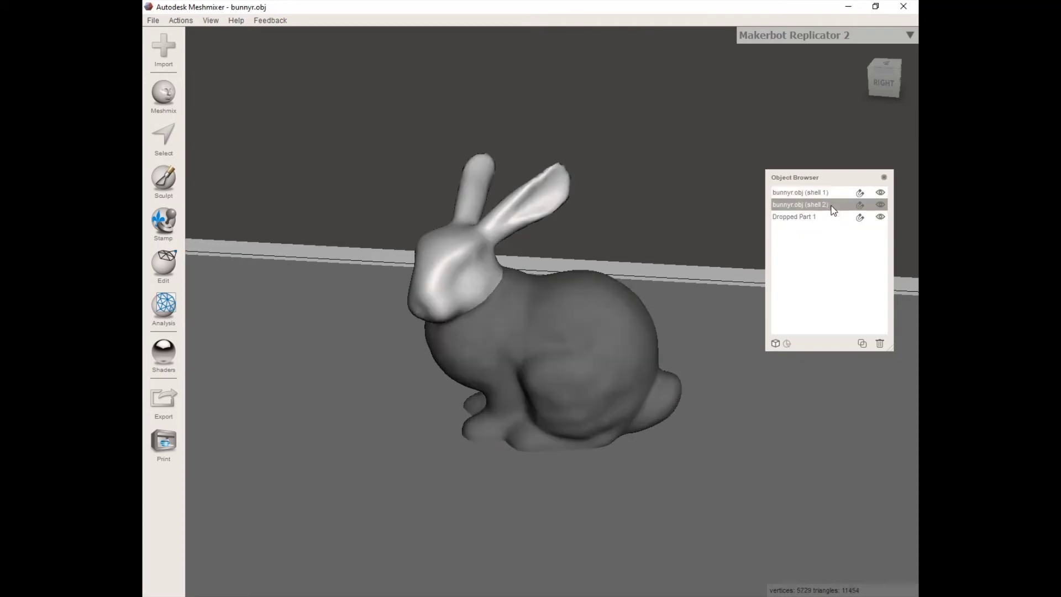
left_click(162, 400)
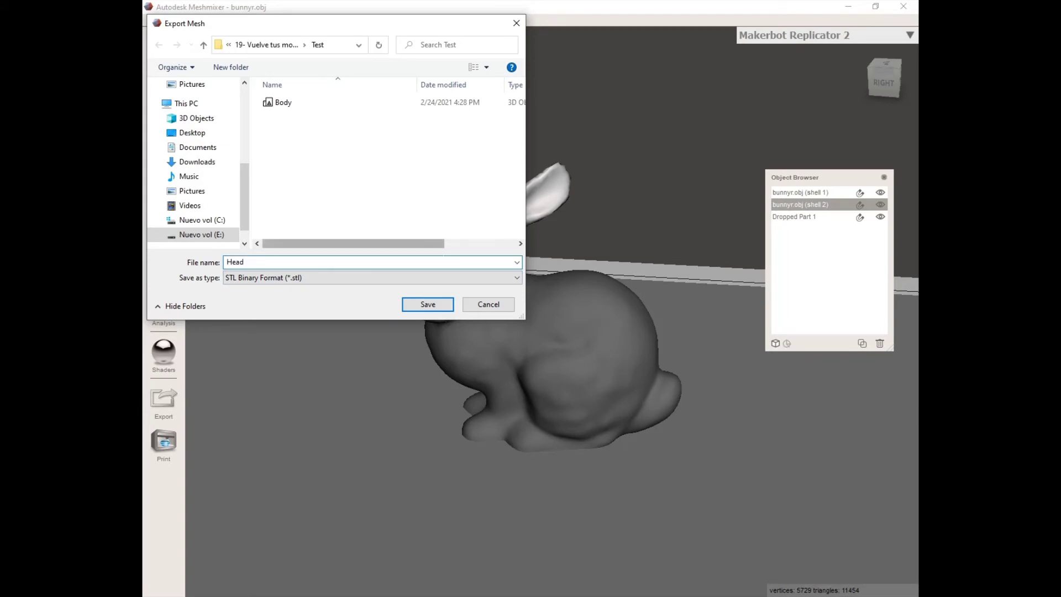
left_click(444, 305)
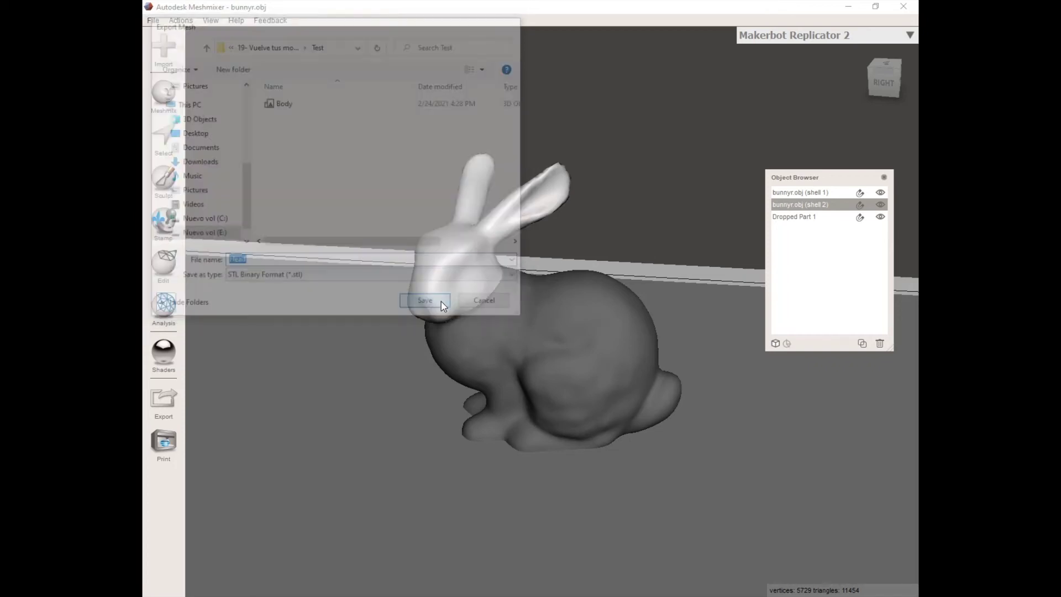
Export only the connector cube as a binary STL named Joint in the Test folder.
left_click(807, 219)
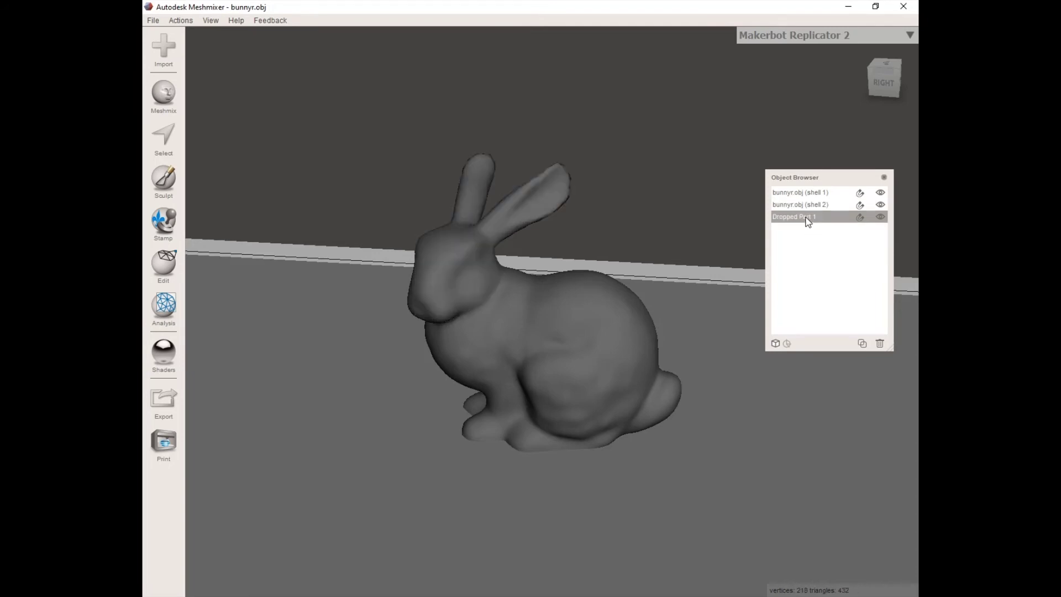
left_click(168, 397)
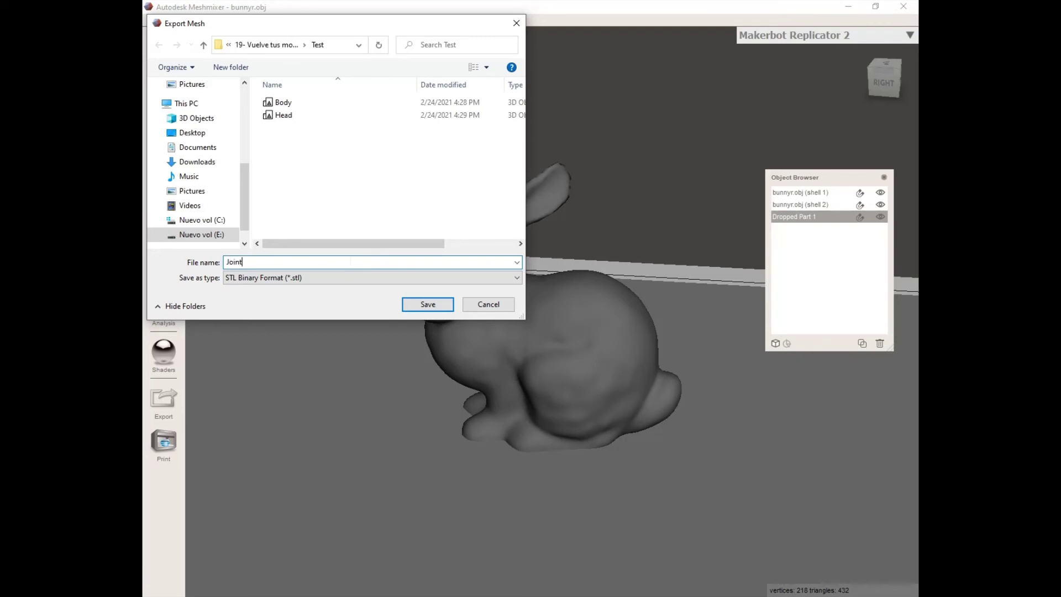
left_click(428, 304)
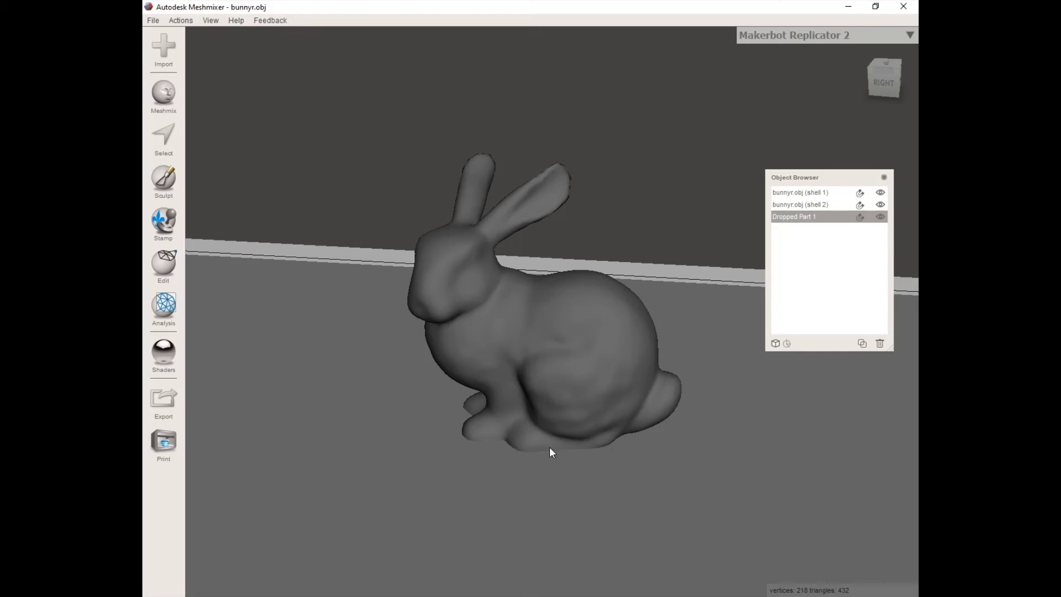
right_click_drag(554, 473, 536, 474)
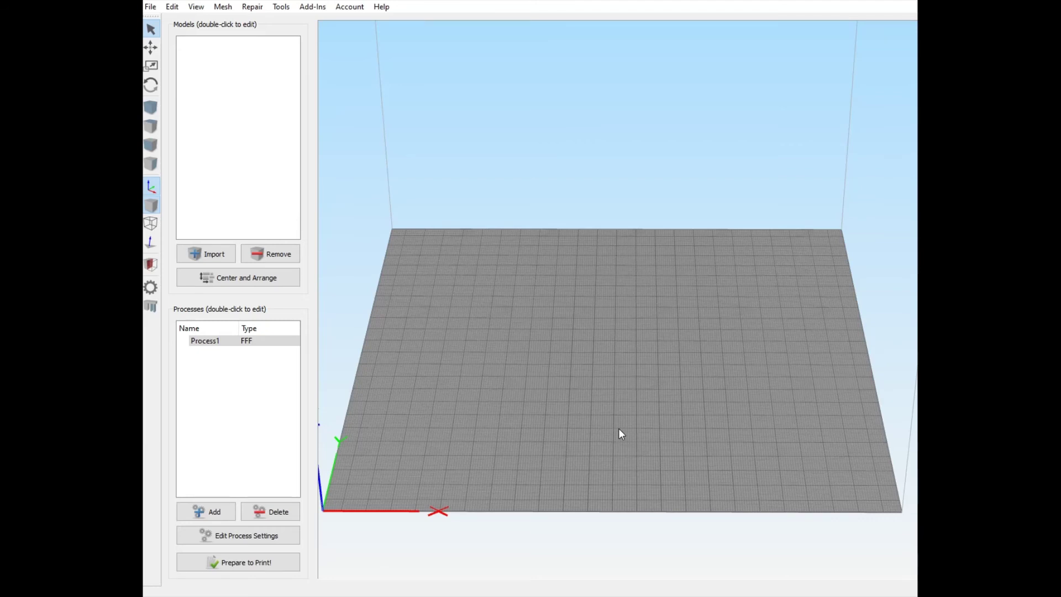
Switch to Simplify3D and import the Body model from the Test folder onto the empty build plate.
scroll(555, 432, "down", 2)
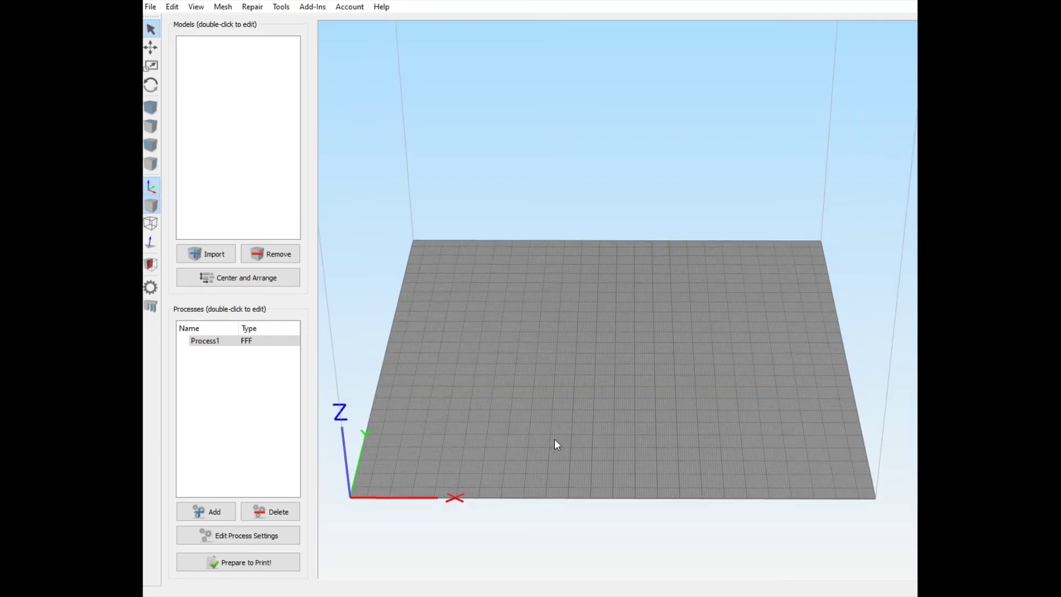
left_click(213, 258)
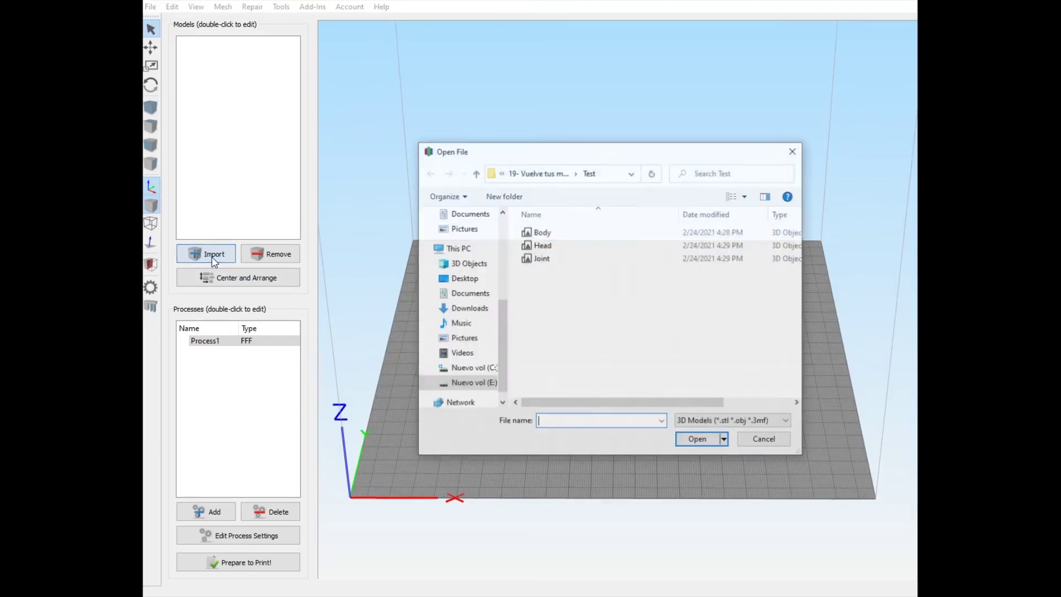
left_click(554, 237)
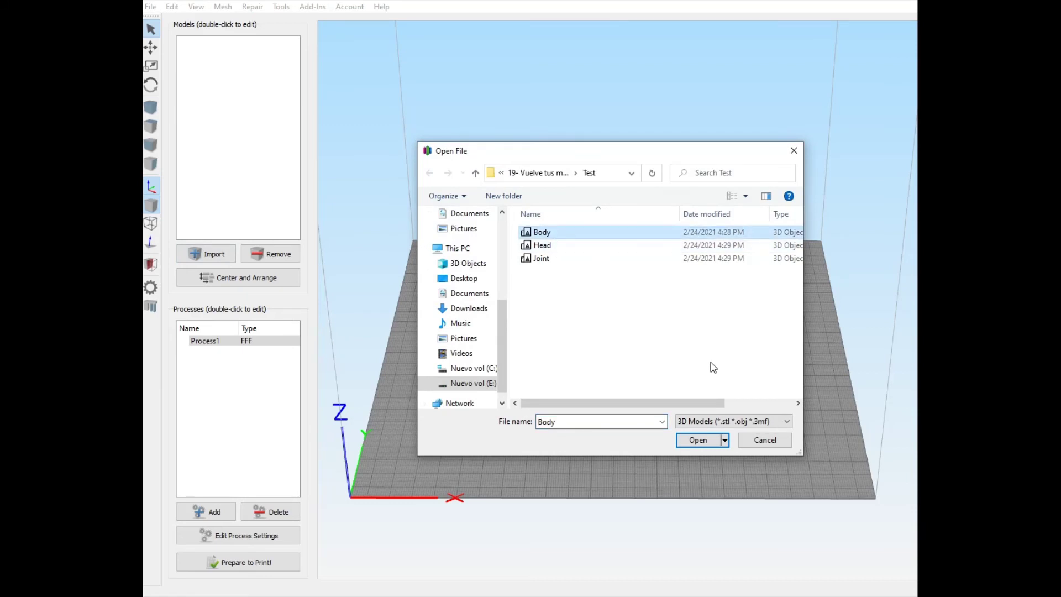
left_click(701, 439)
scroll(585, 474, "up", 2)
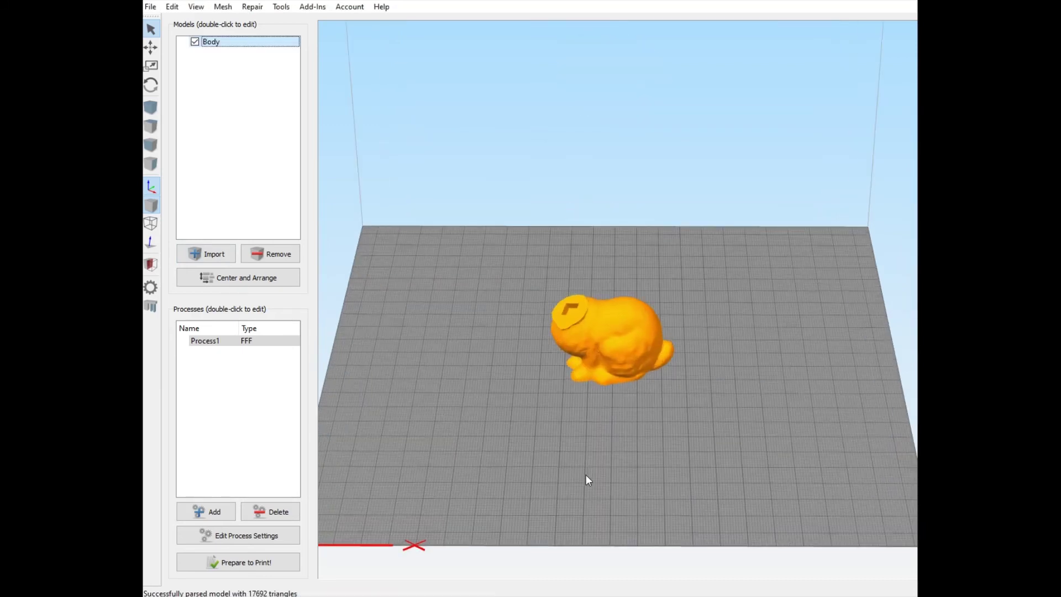
Move the Body model from the centre of the build plate toward its left side.
left_click(151, 47)
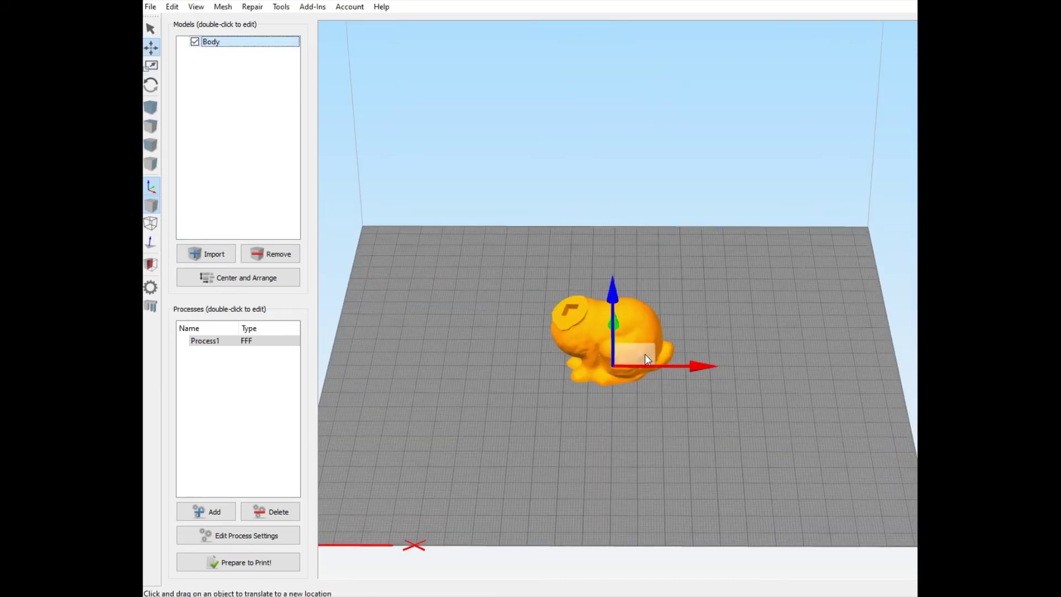
left_click_drag(645, 357, 510, 369)
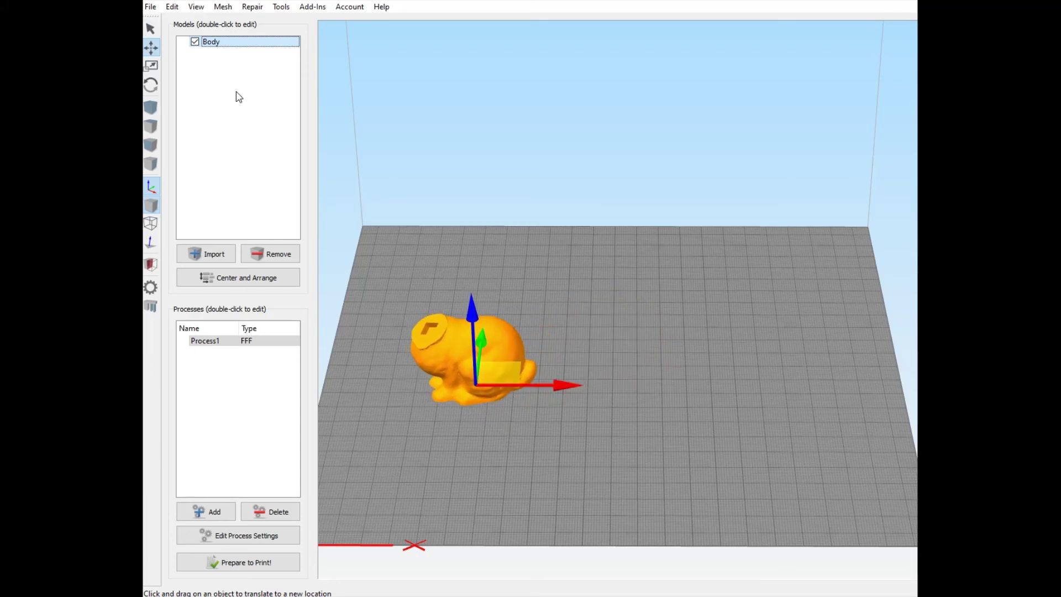
left_click(150, 29)
Import the Head model from the Test folder beside the body.
left_click(214, 254)
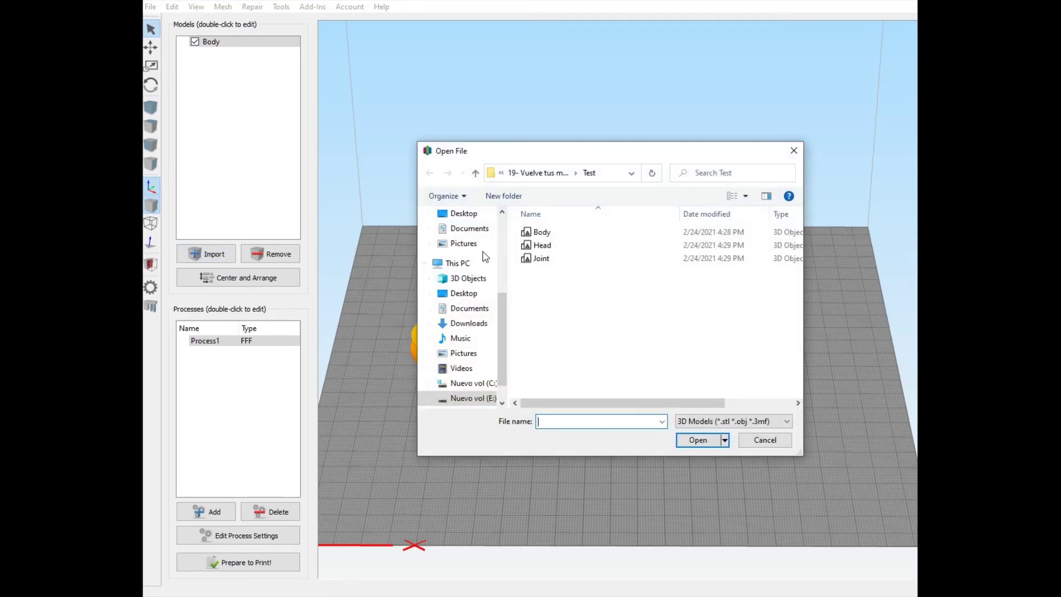
left_click(559, 250)
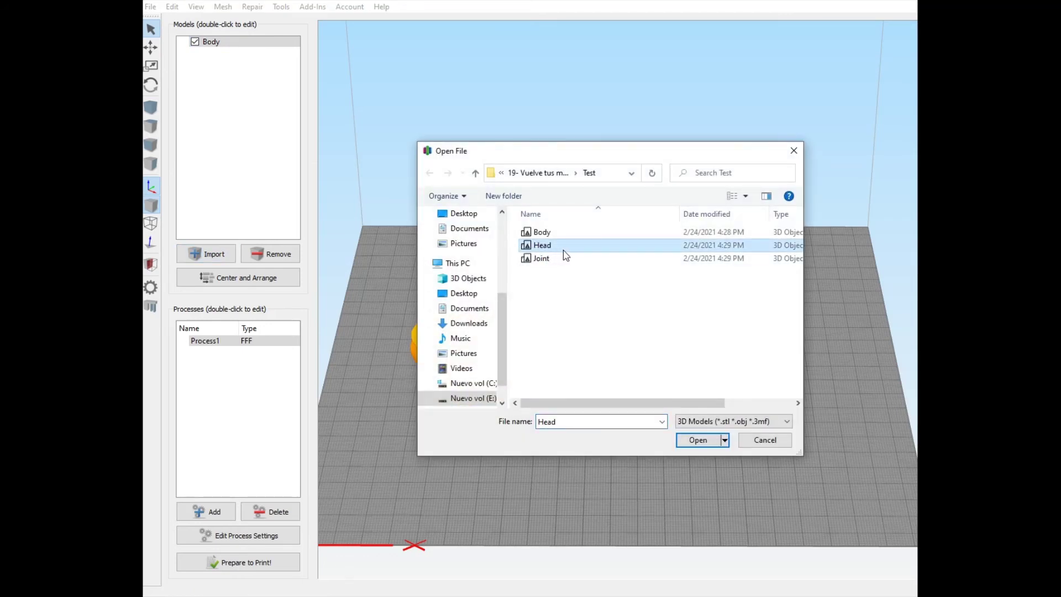
left_click(700, 440)
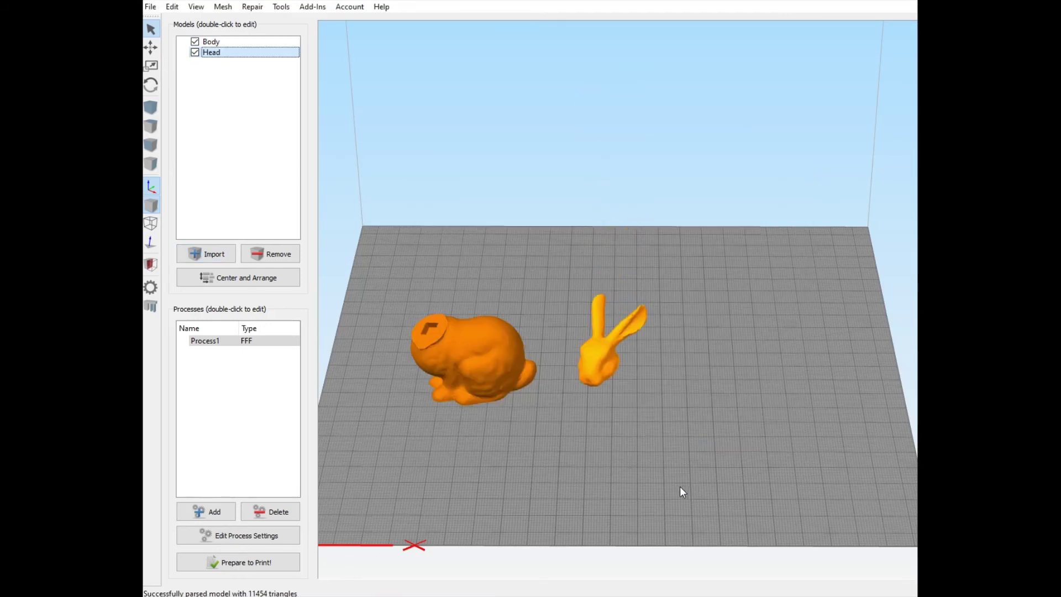
Reorient the head by placing its flat neck cut surface on the bed.
left_click_drag(681, 490, 268, 372)
scroll(579, 492, "up", 3)
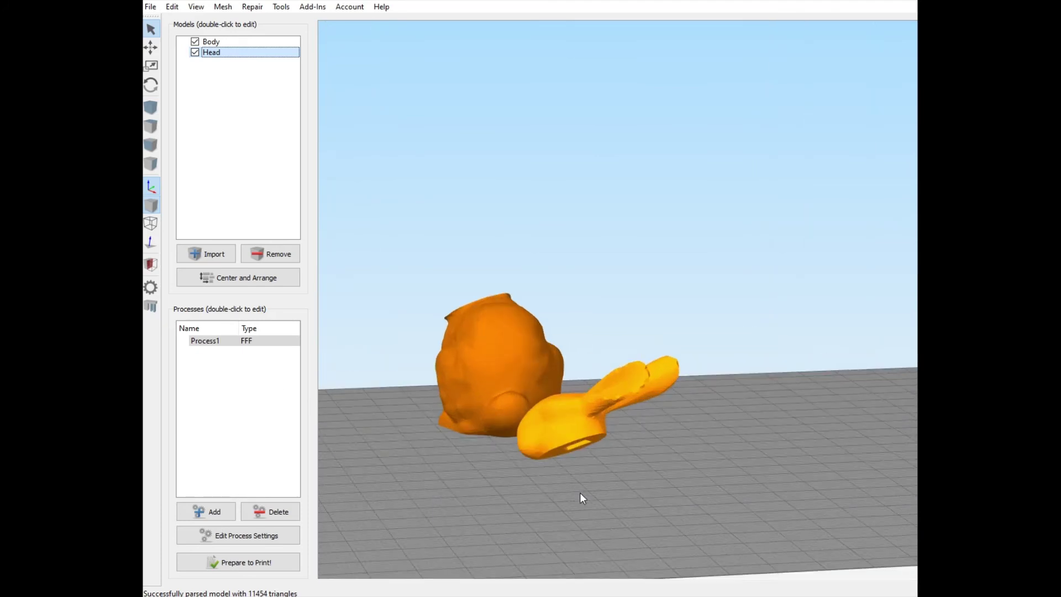
key("ctrl+b")
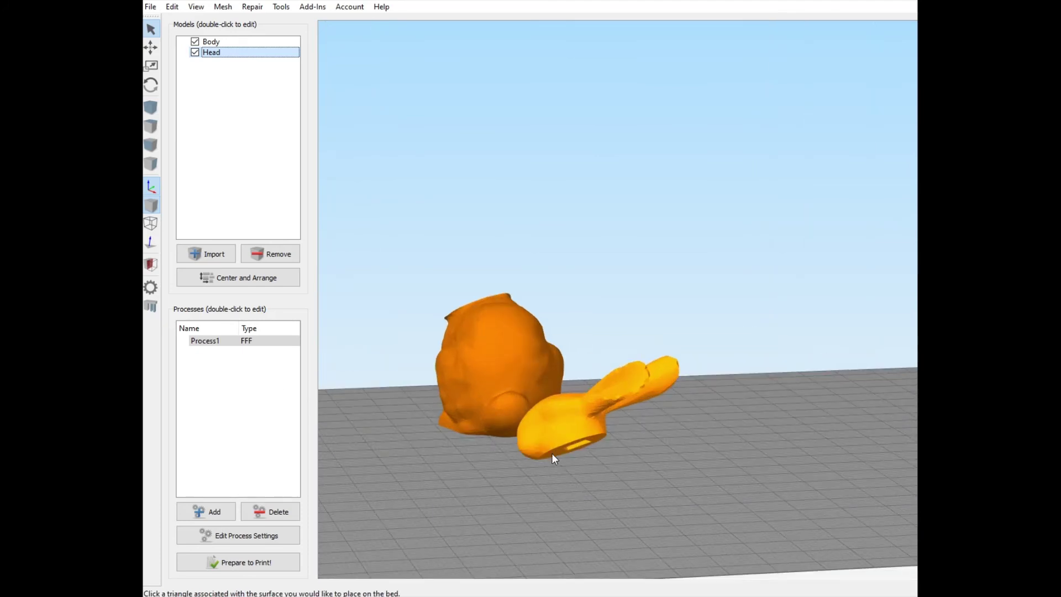
scroll(552, 453, "up", 1)
left_click(536, 493)
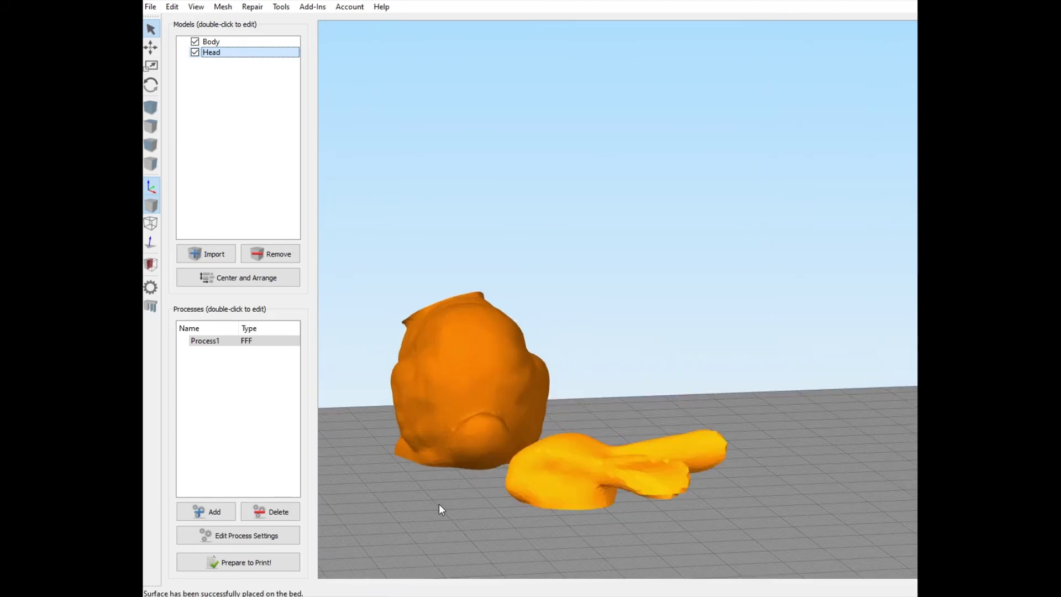
Move the Head model slightly toward the front of the bed and closer to the body.
scroll(442, 486, "down", 5)
left_click_drag(535, 472, 734, 526)
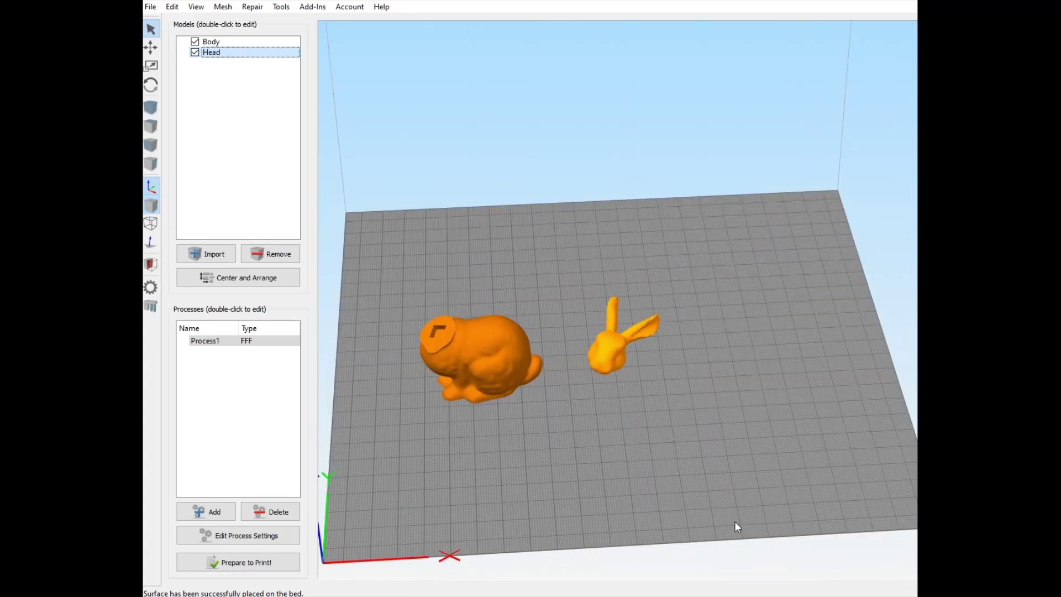
scroll(578, 462, "up", 5)
left_click(150, 47)
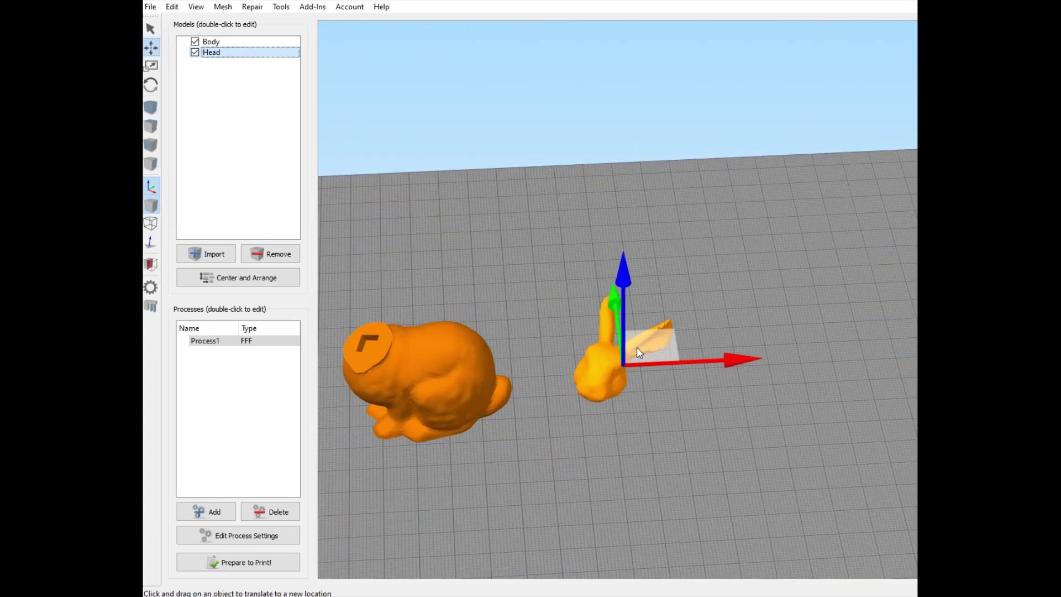
left_click_drag(636, 347, 628, 370)
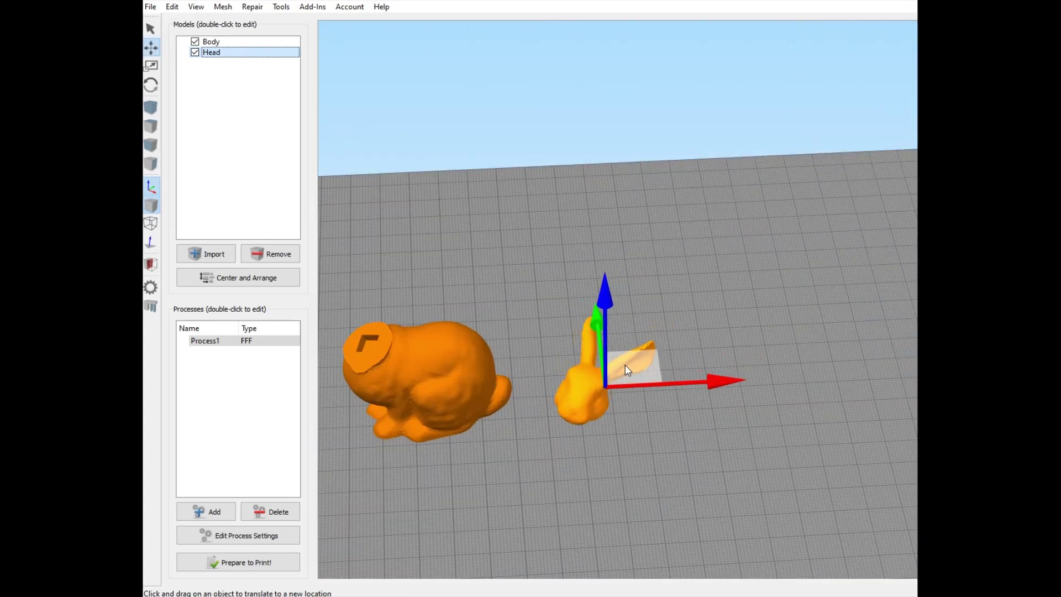
left_click(150, 29)
Examine from the side how the head's neck cut rests on the bed and how its ears overhang.
scroll(439, 430, "up", 5)
left_click_drag(560, 436, 470, 378)
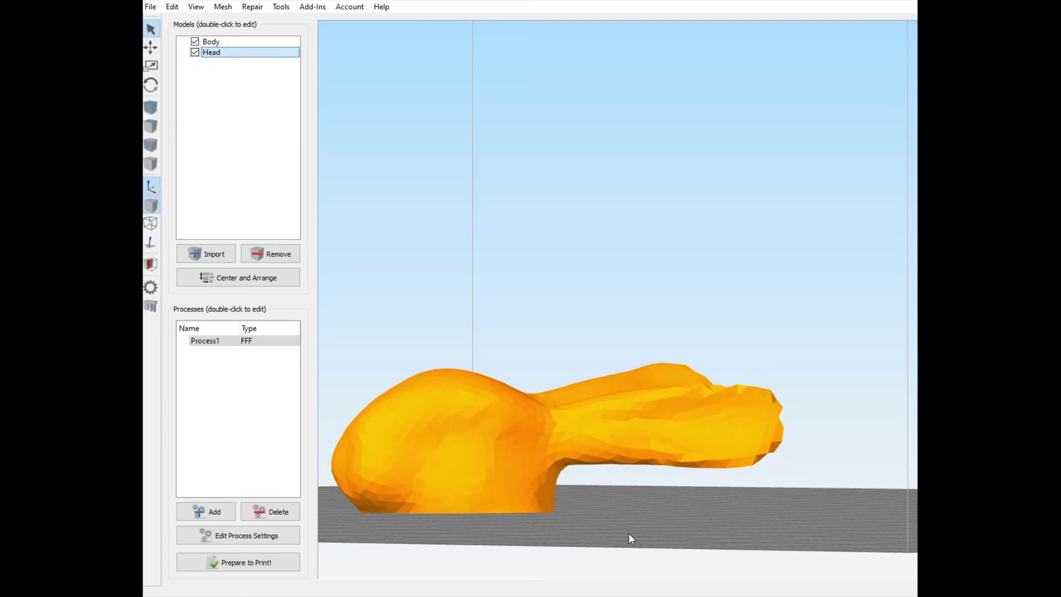
scroll(701, 469, "down", 6)
left_click_drag(521, 417, 683, 552)
scroll(533, 449, "down", 5)
middle_click_drag(563, 439, 587, 466)
scroll(579, 442, "down", 1)
scroll(580, 442, "up", 3)
left_click_drag(682, 507, 689, 522)
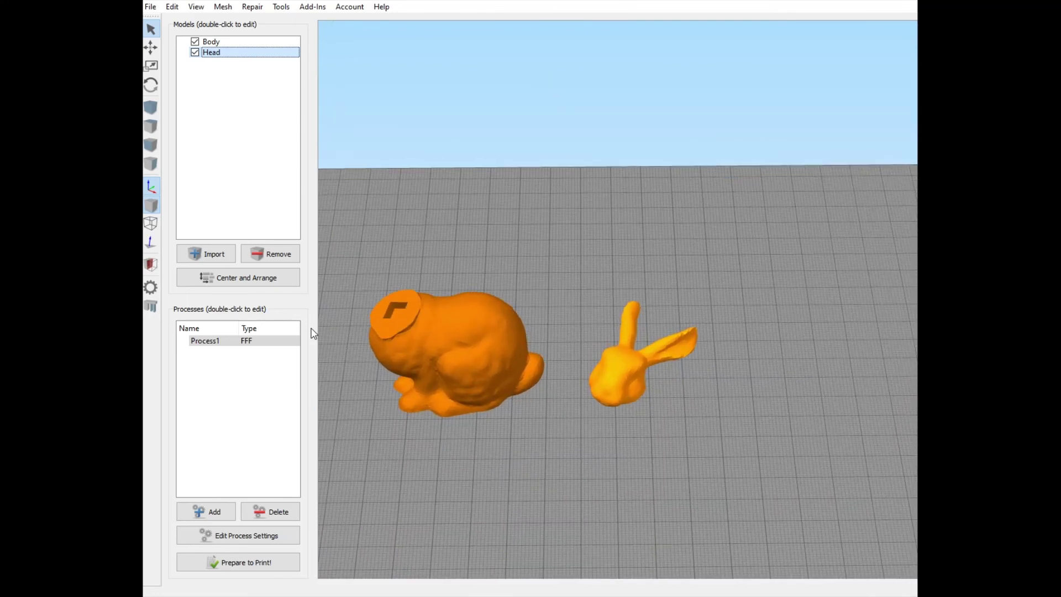
Import the Joint model from the Test folder and decline the automatic scaling to millimetres.
left_click(215, 254)
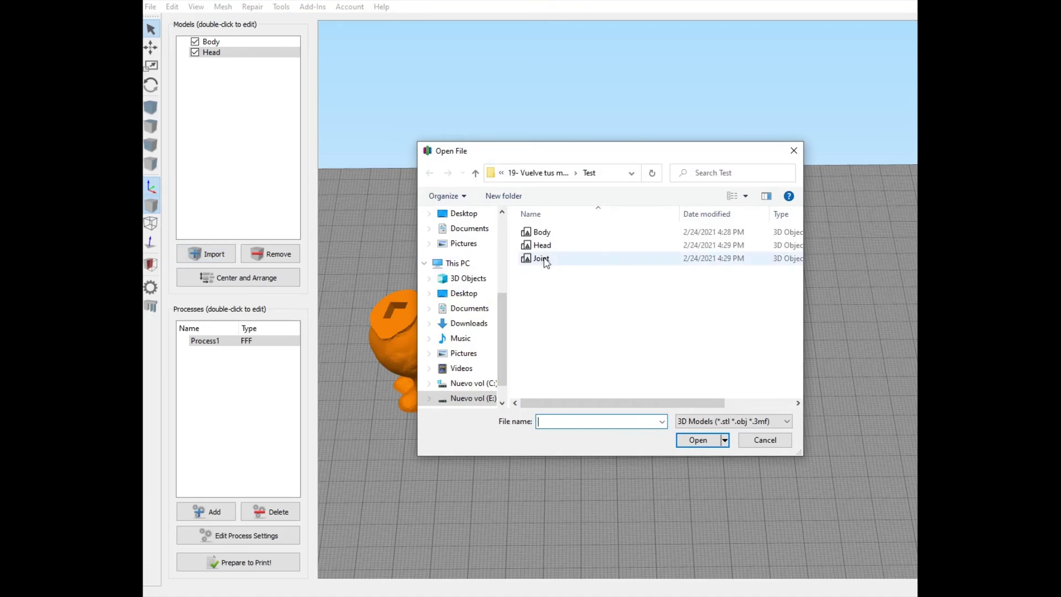
left_click(541, 258)
left_click(706, 441)
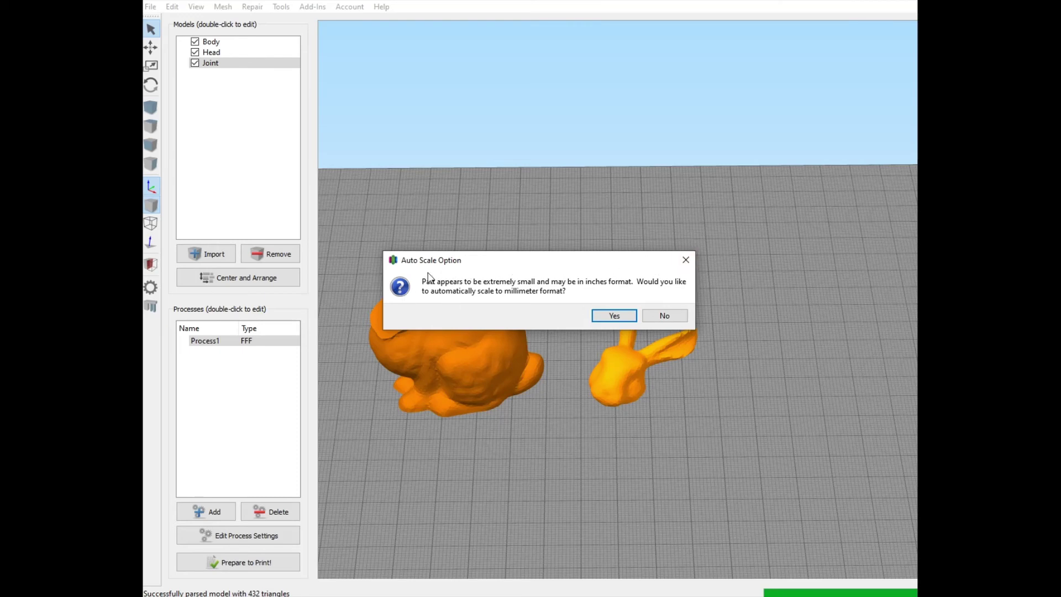
left_click(671, 321)
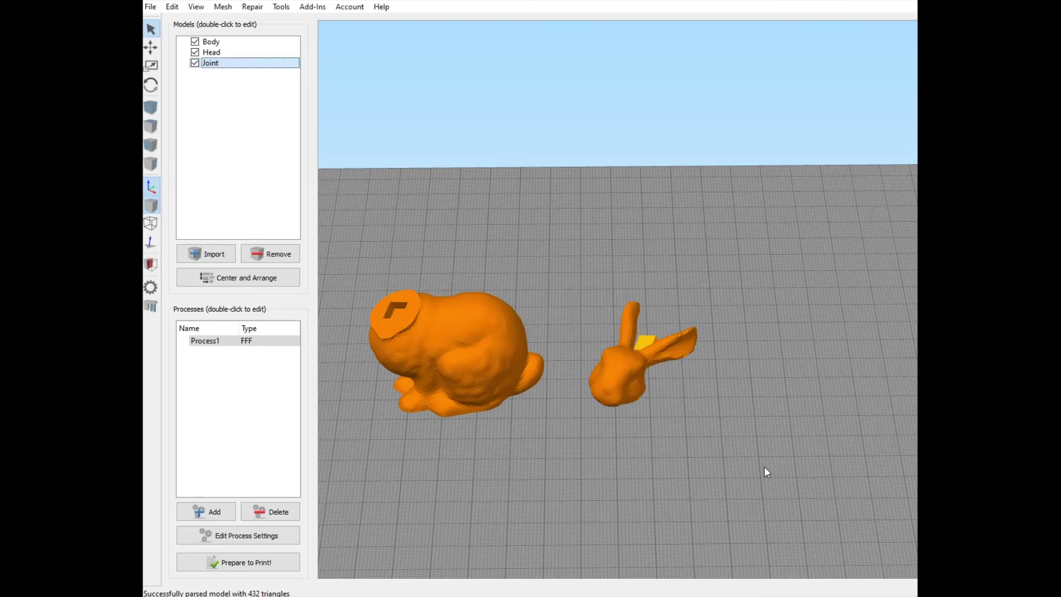
Reorient the joint cube by placing one of its flat faces on the bed.
left_click_drag(765, 469, 316, 423)
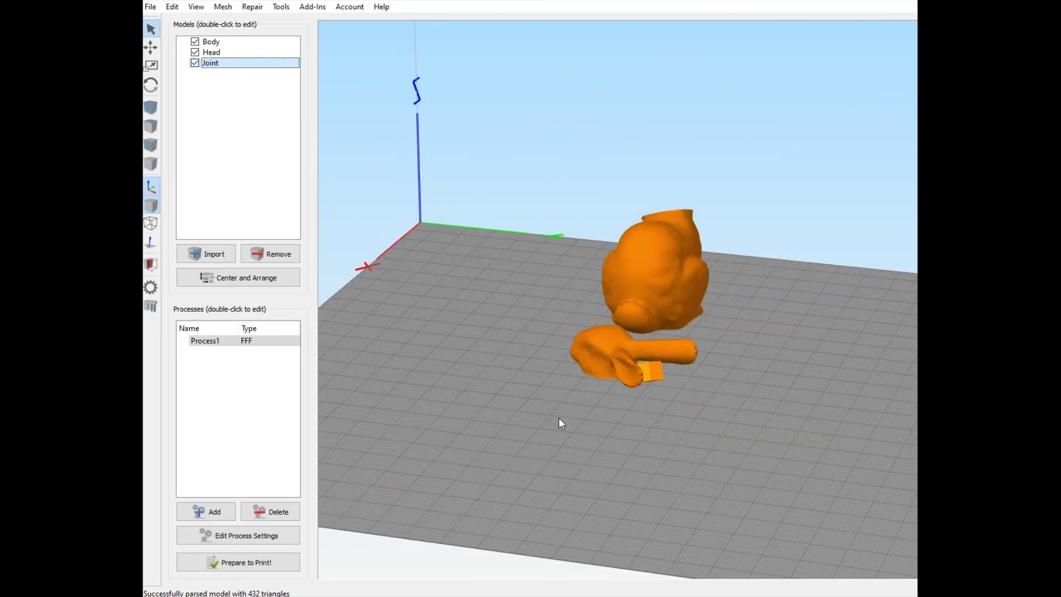
key("ctrl+l")
left_click(651, 380)
left_click_drag(853, 445, 787, 506)
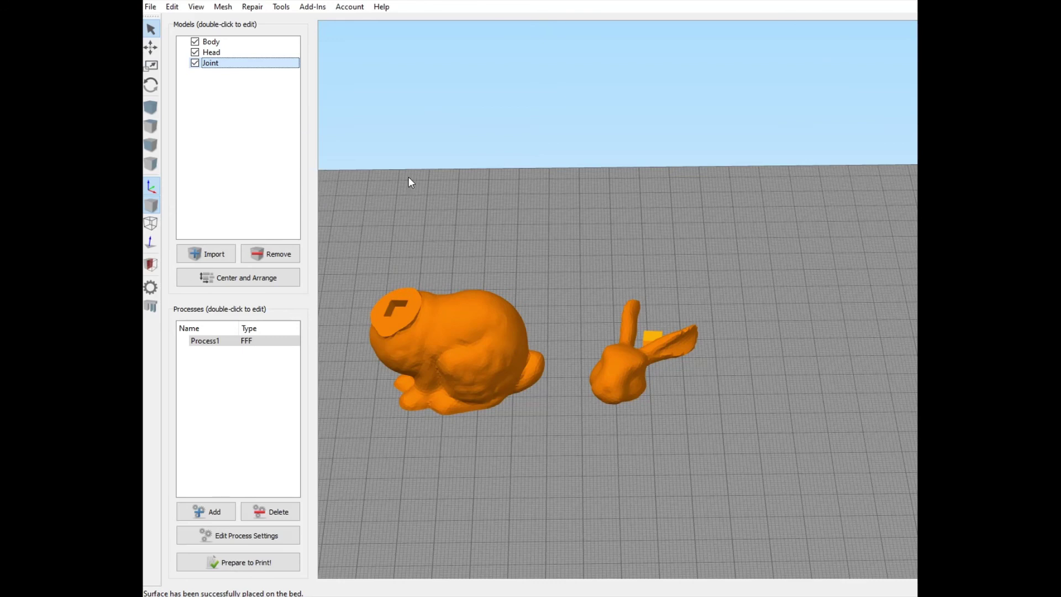
Move the joint cube out from under the head's ears to a free spot on the bed beside the head.
left_click(151, 47)
left_click_drag(694, 336, 780, 435)
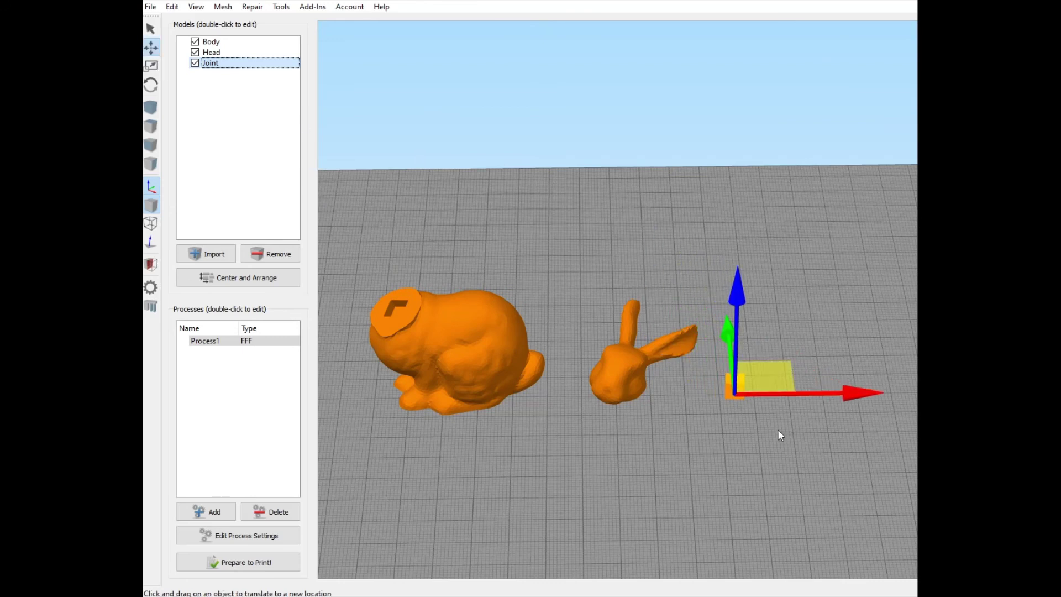
scroll(746, 501, "up", 5)
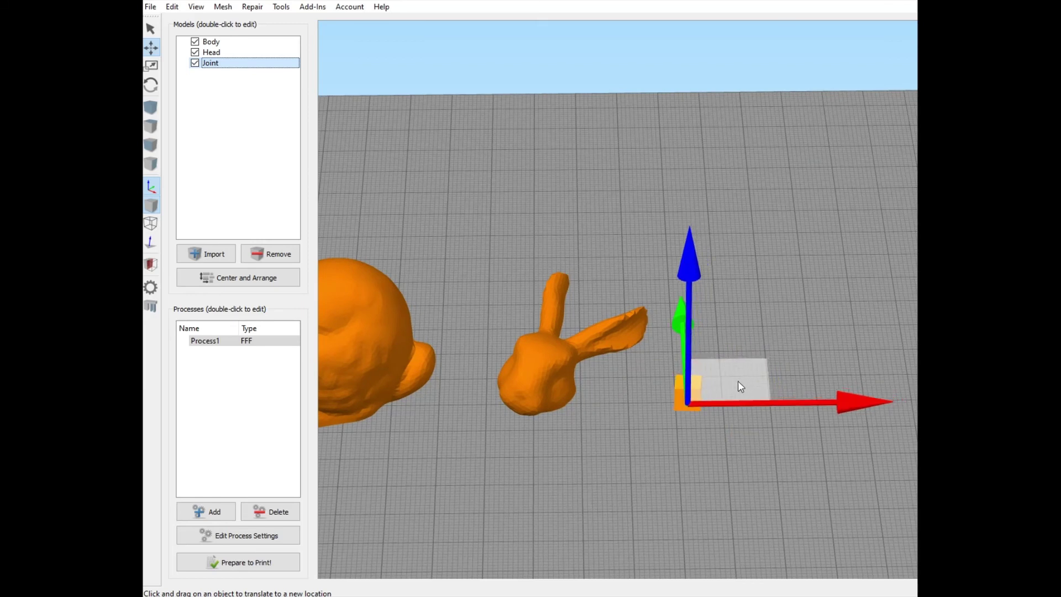
Rotate the joint cube slightly about the vertical axis to square it with the bed grid.
left_click(151, 84)
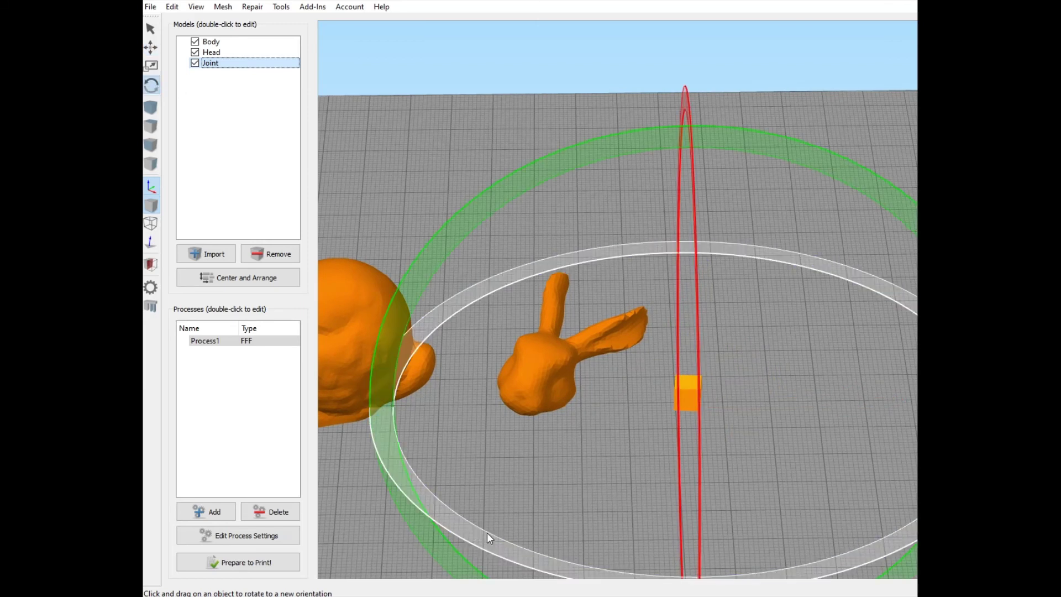
left_click_drag(487, 534, 522, 544)
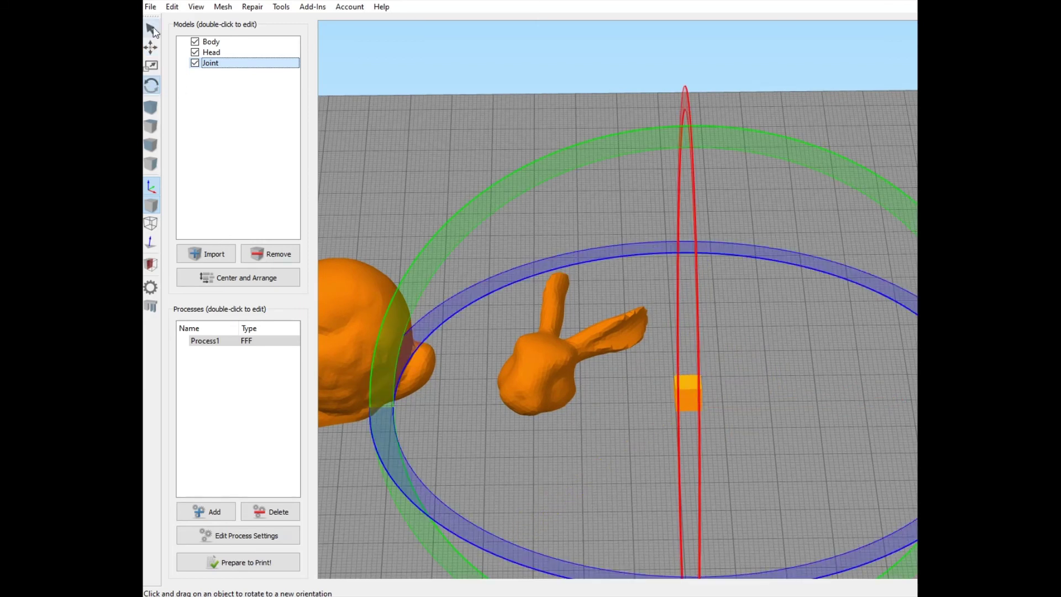
left_click(153, 30)
scroll(559, 414, "down", 10)
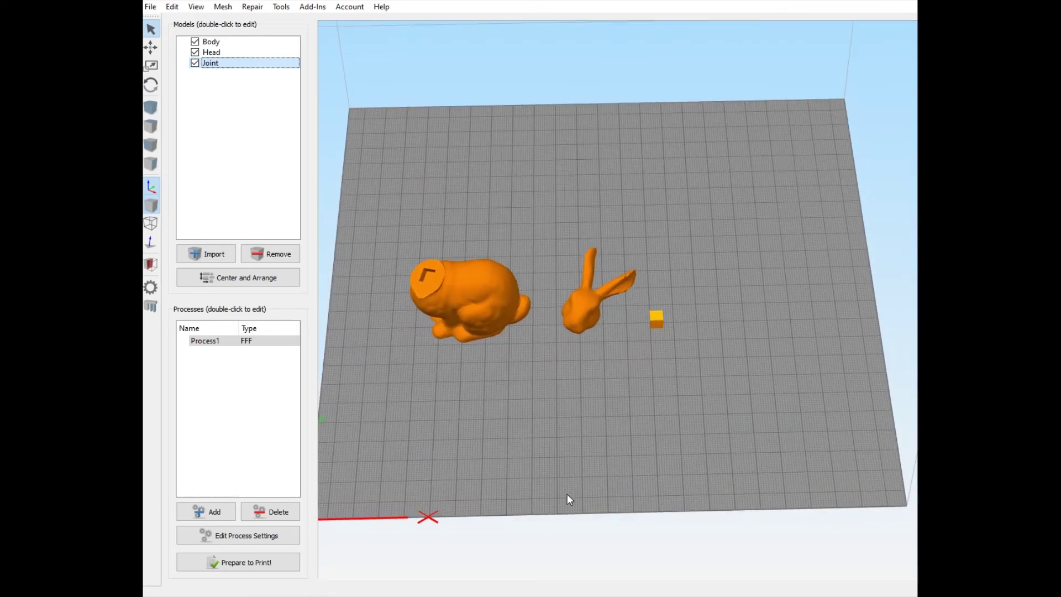
scroll(572, 489, "up", 4)
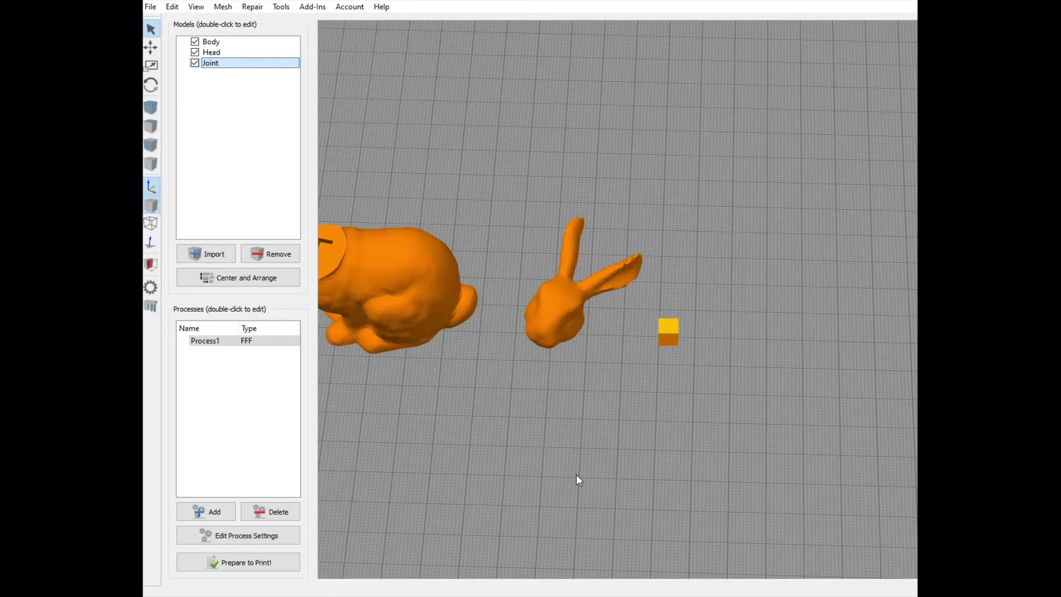
key("r")
left_click_drag(611, 542, 601, 542)
left_click(151, 30)
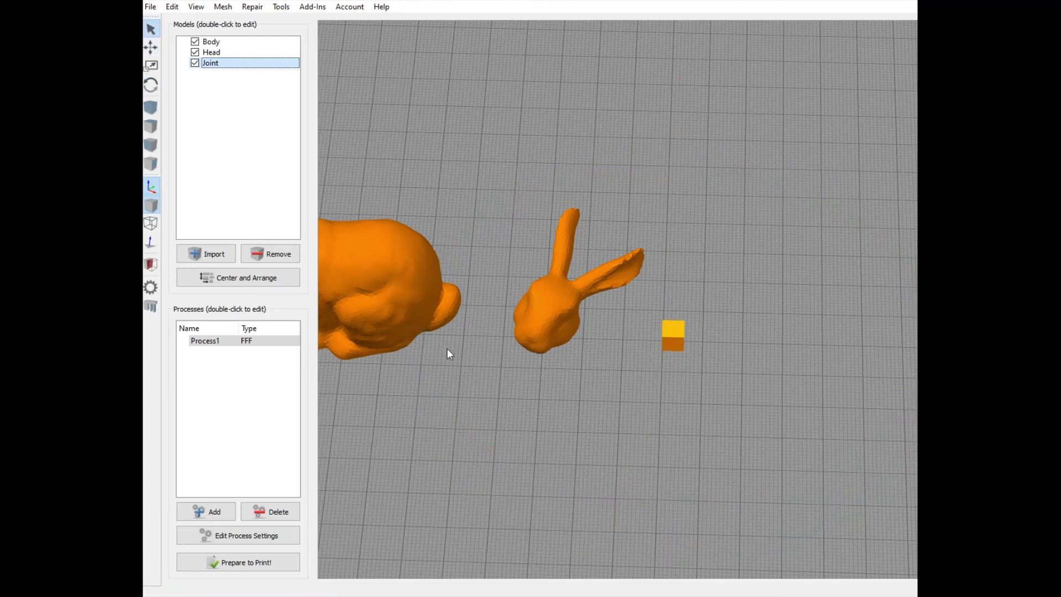
Select the Body, Head and Joint models and shift them together along the X axis toward the bed's centre.
scroll(462, 378, "down", 5)
middle_click_drag(487, 420, 537, 415)
left_click_drag(538, 417, 590, 429)
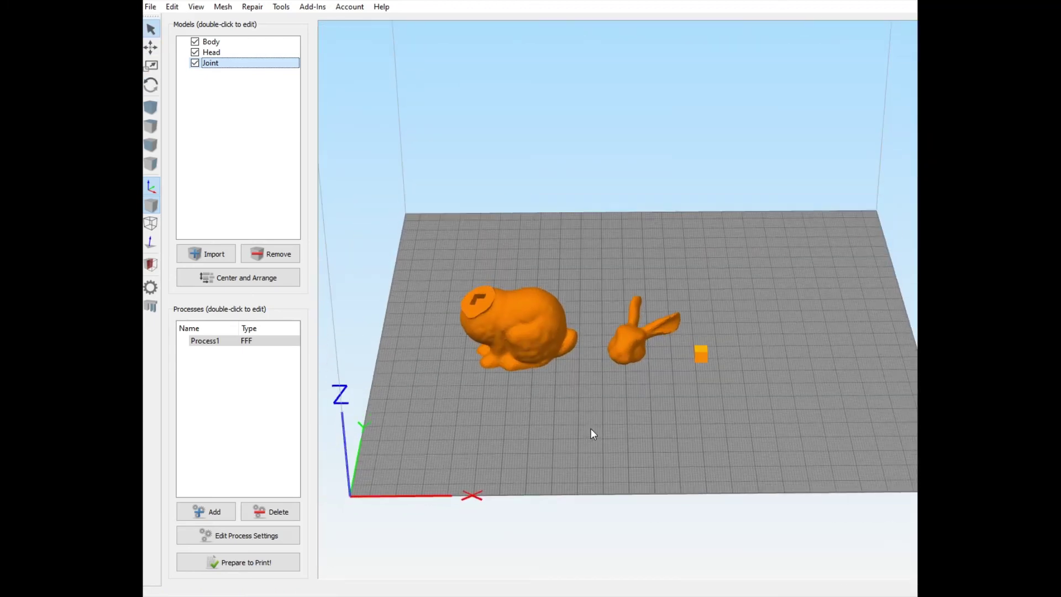
left_click(221, 41, "shift")
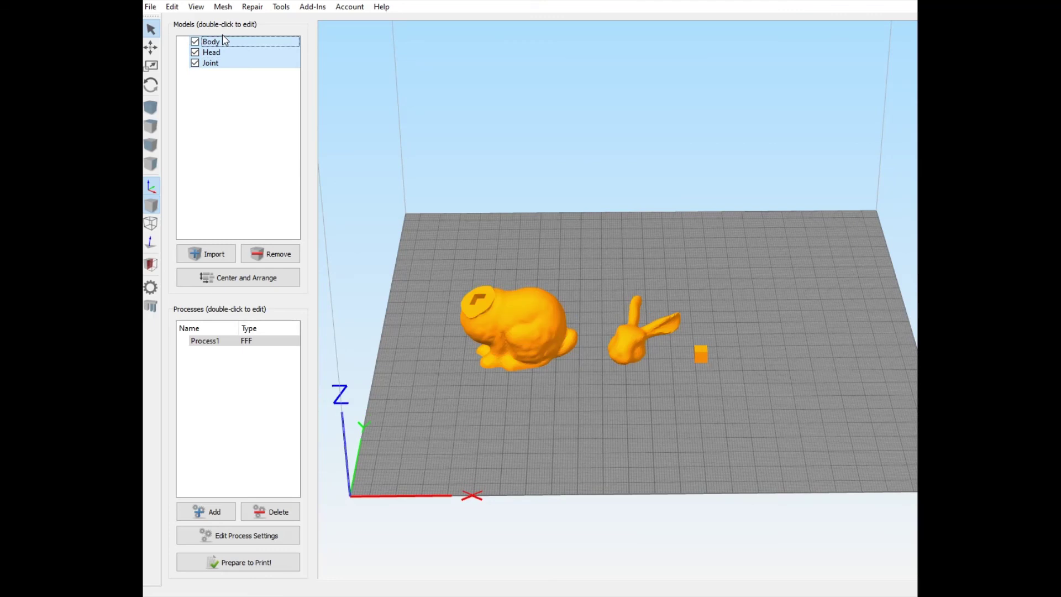
left_click(151, 47)
left_click_drag(661, 345, 698, 345)
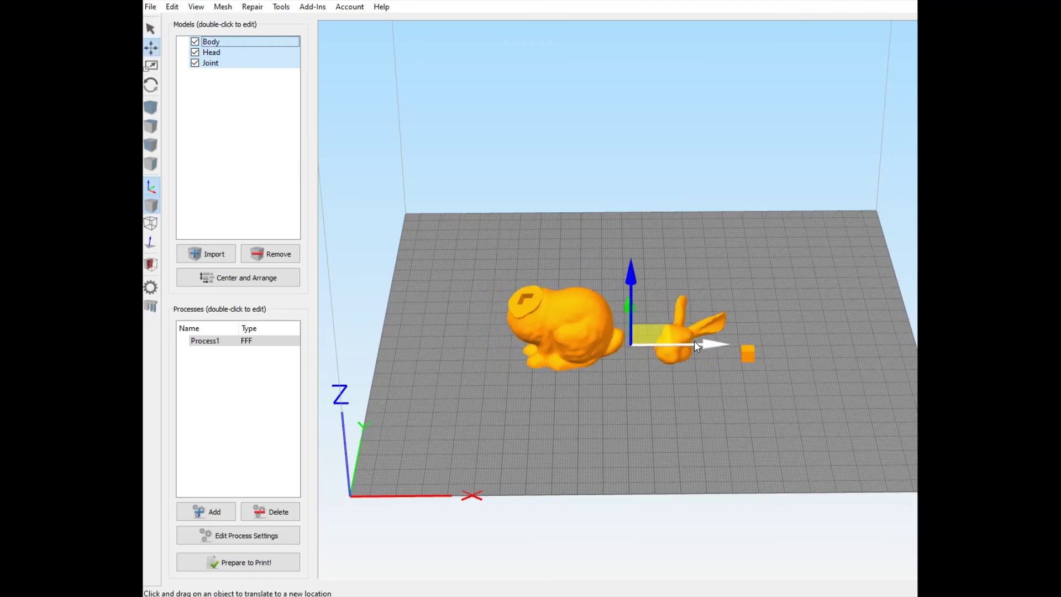
scroll(650, 330, "down", 2)
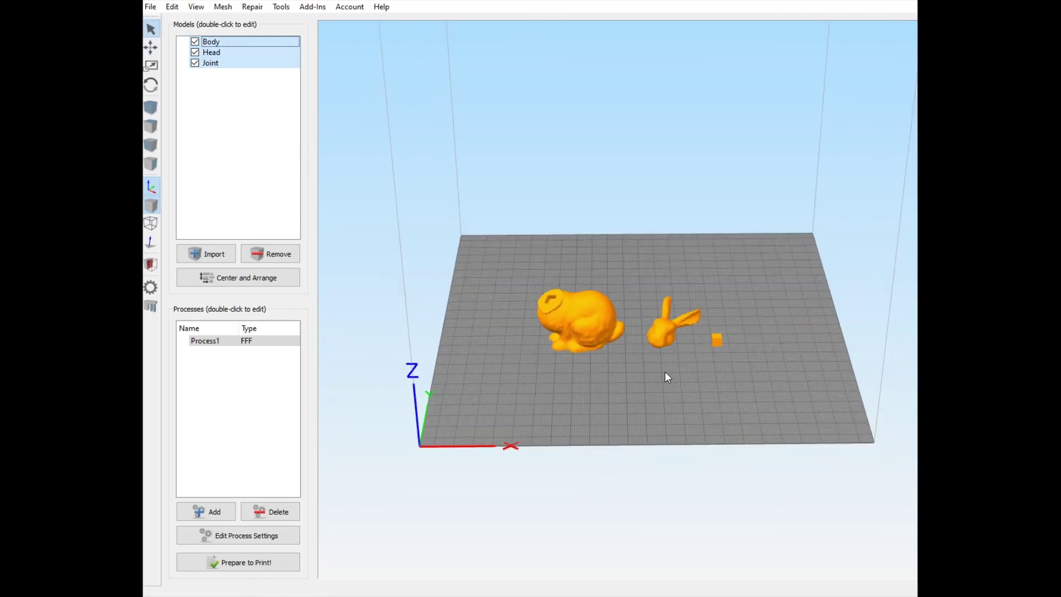
Slice the three arranged models and open the toolpath preview.
scroll(664, 372, "up", 8)
middle_click_drag(654, 425, 646, 423)
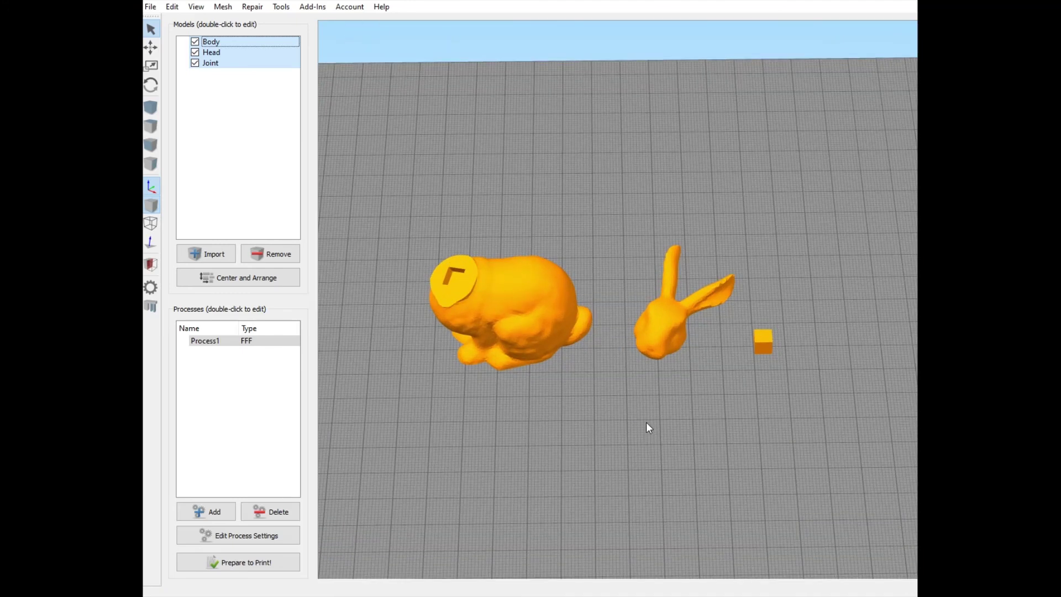
left_click(267, 563)
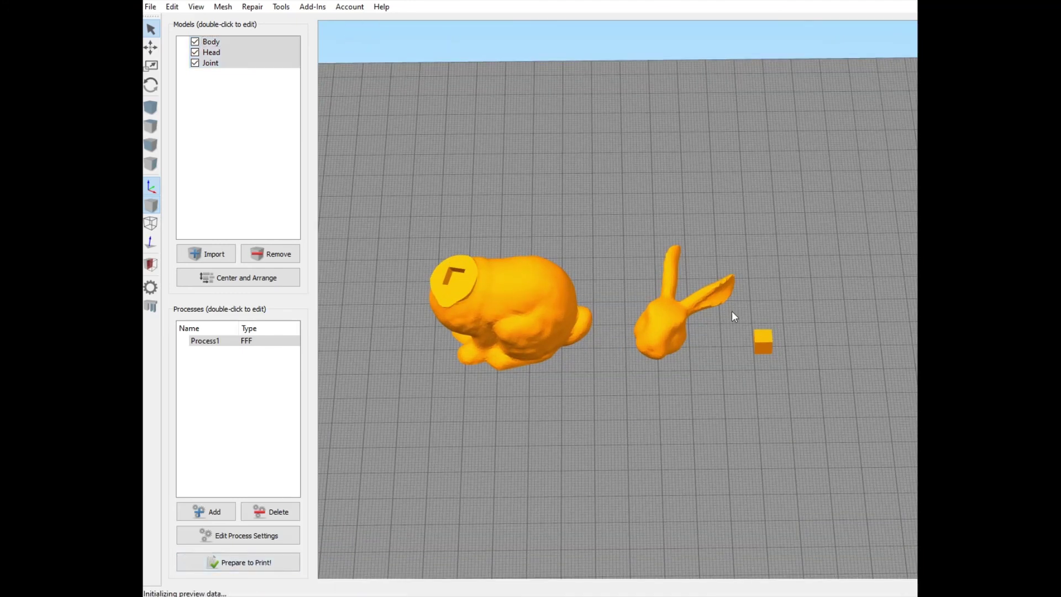
scroll(493, 345, "up", 4)
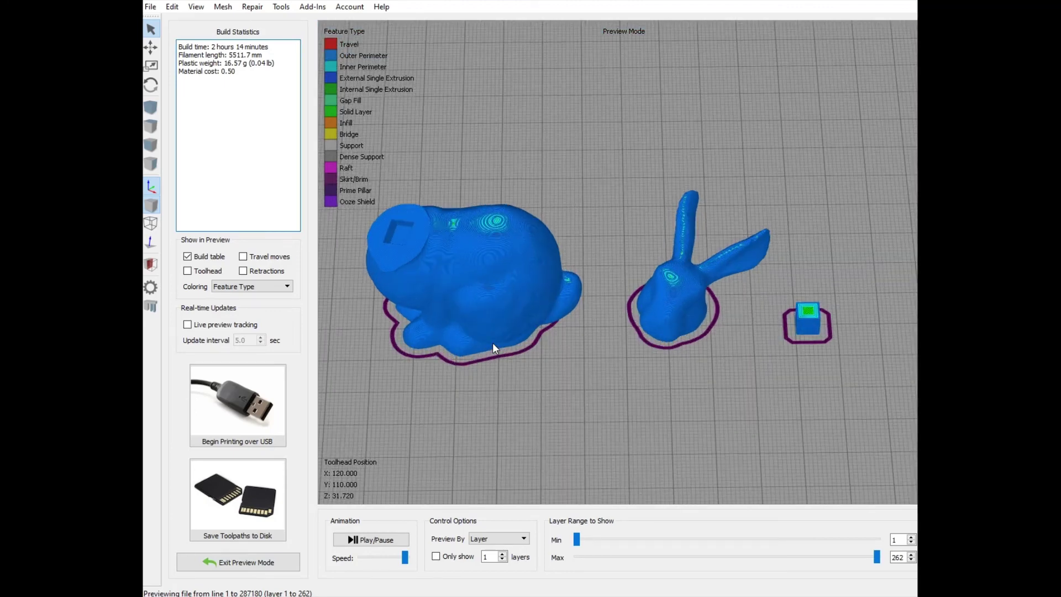
Examine the sliced body's toolpaths around the square joint socket in the neck cut, also by varying the displayed layer range.
middle_click_drag(493, 344, 620, 376)
scroll(635, 409, "up", 6)
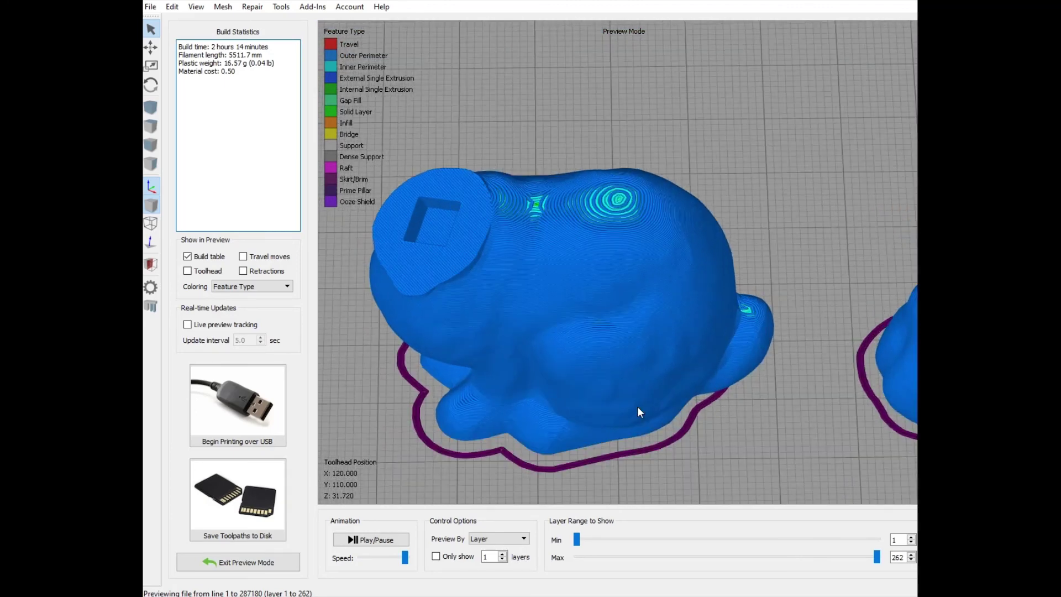
left_click_drag(655, 462, 512, 246)
scroll(503, 224, "up", 3)
scroll(520, 243, "down", 3)
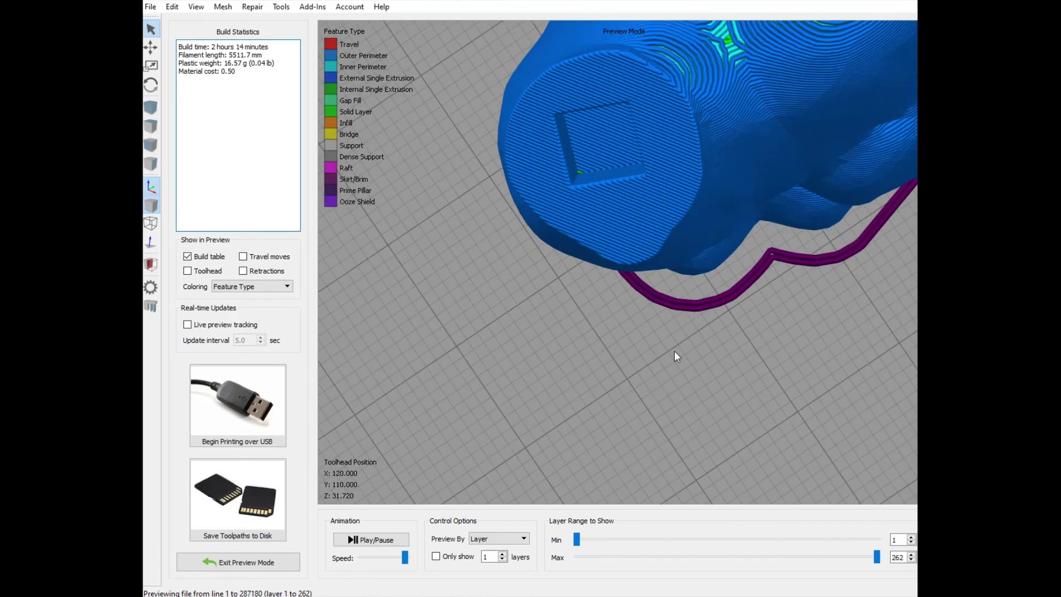
left_click_drag(674, 351, 576, 209)
right_click_drag(609, 333, 589, 224)
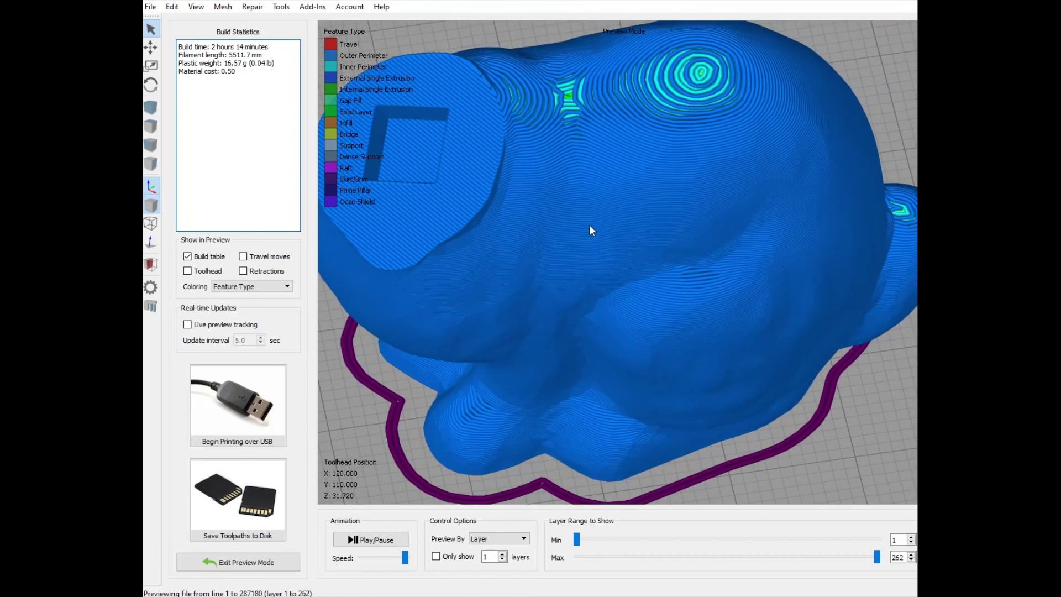
scroll(584, 231, "down", 4)
scroll(635, 293, "up", 1)
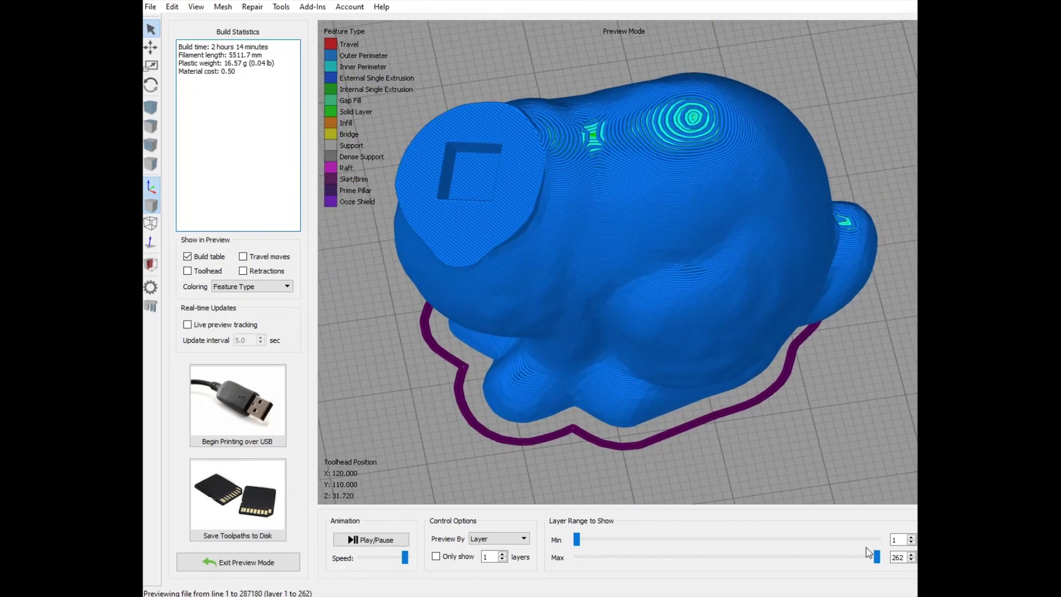
left_click_drag(877, 557, 896, 545)
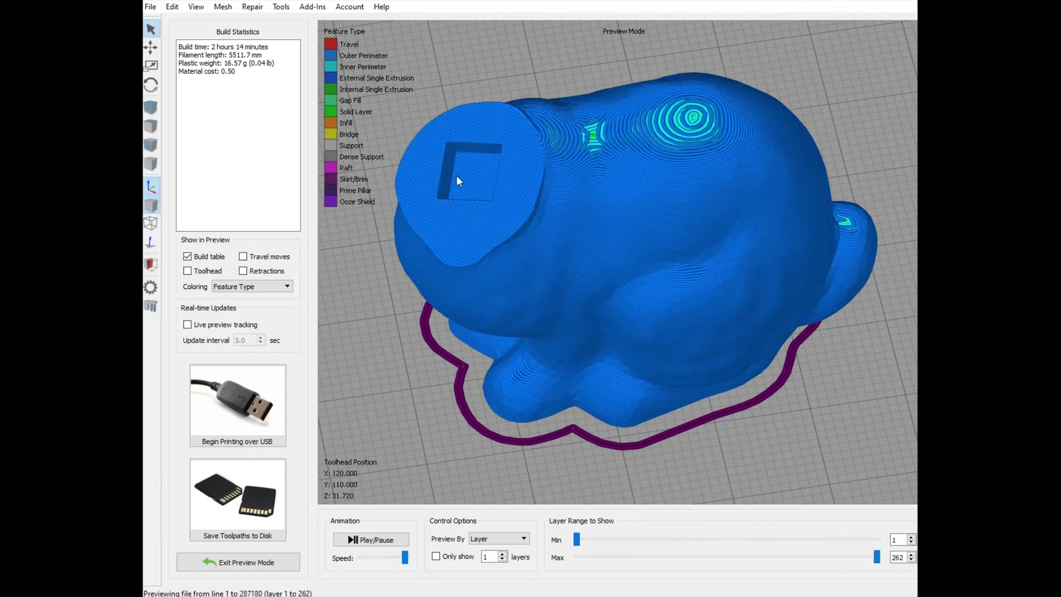
Inspect the sliced head and step through its upper layers in the toolpath preview.
right_click_drag(781, 464, 390, 400)
right_click_drag(878, 295, 618, 463)
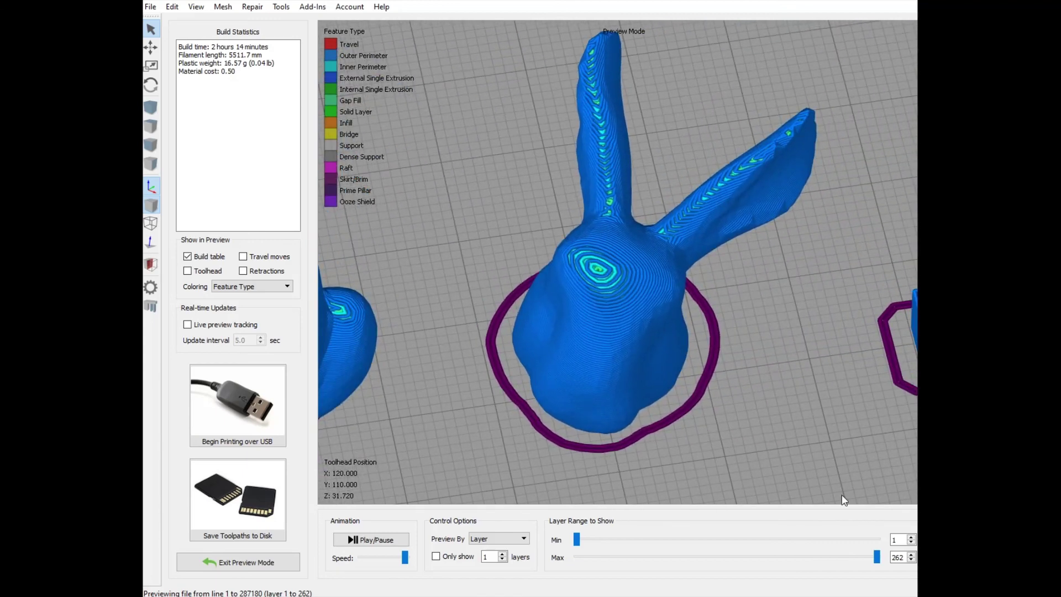
left_click_drag(763, 555, 827, 557)
Inspect the sliced joint cube's layers up close and review all three parts together on the bed.
scroll(737, 372, "up", 5)
right_click_drag(895, 438, 641, 428)
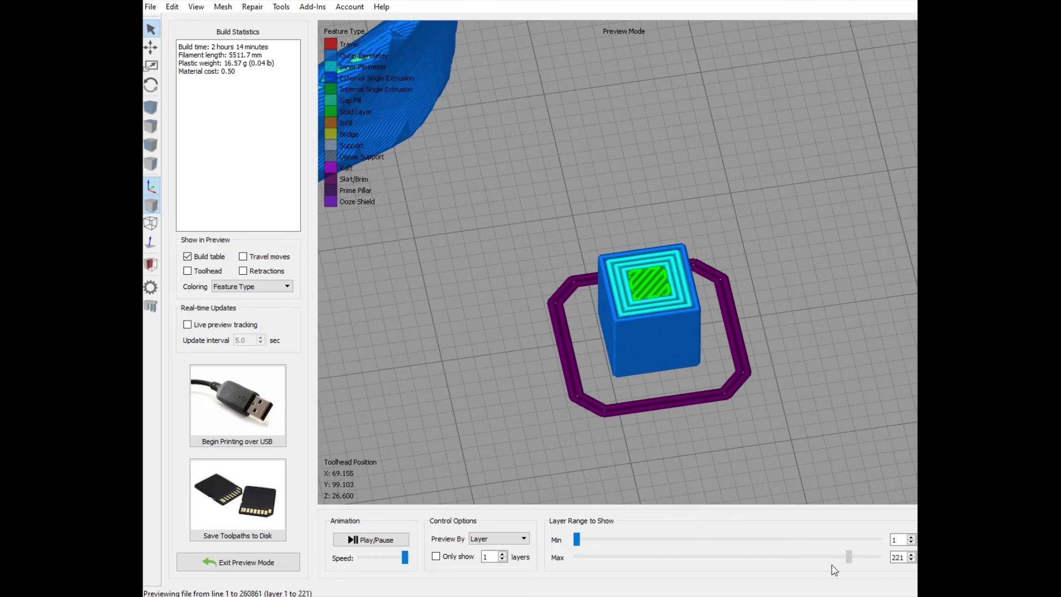
left_click_drag(849, 557, 755, 562)
scroll(684, 431, "down", 10)
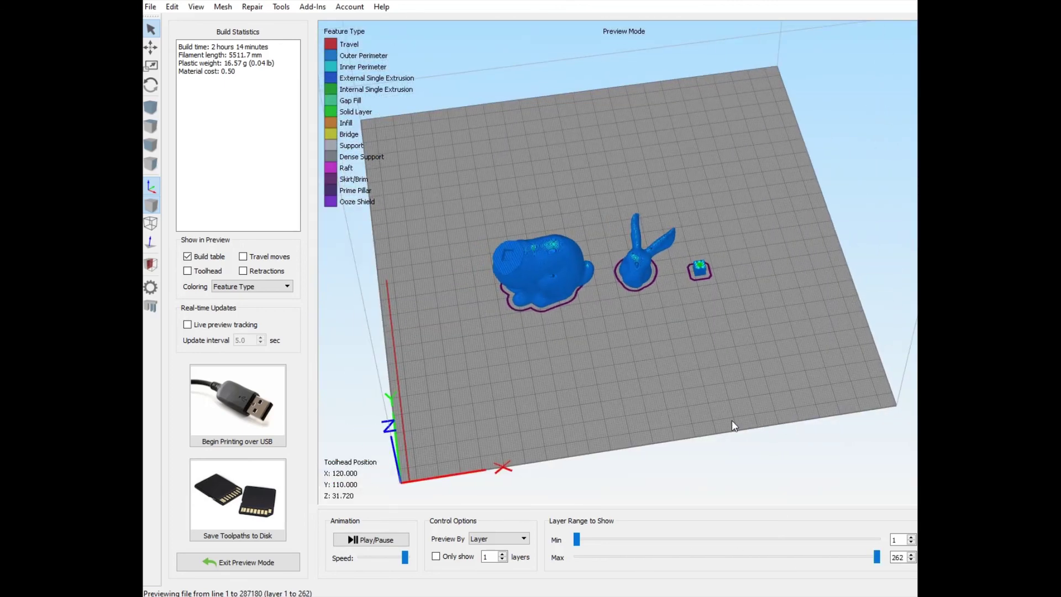
scroll(675, 438, "up", 8)
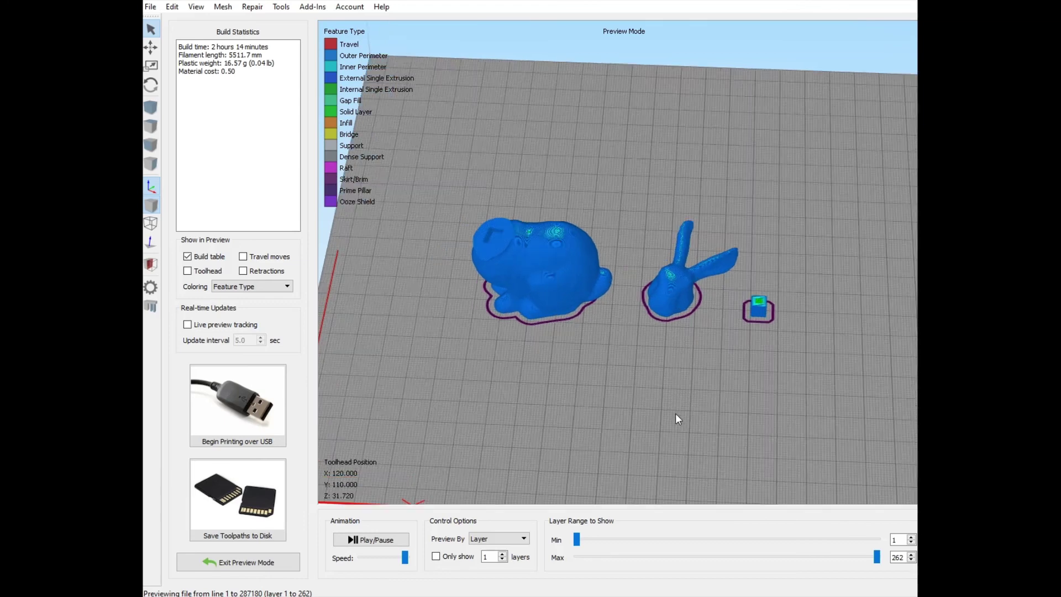
scroll(675, 419, "up", 2)
left_click_drag(670, 424, 682, 456)
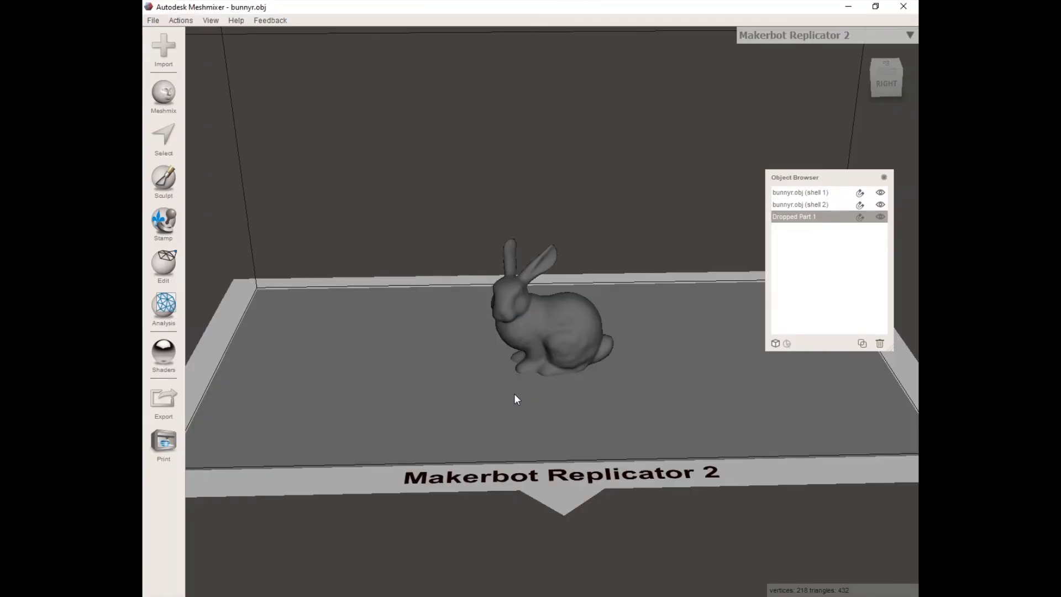
Switch to Meshmixer and save the project in the Test folder as Test bunny in Meshmixer Format (*.mix).
right_click_drag(524, 423, 414, 390)
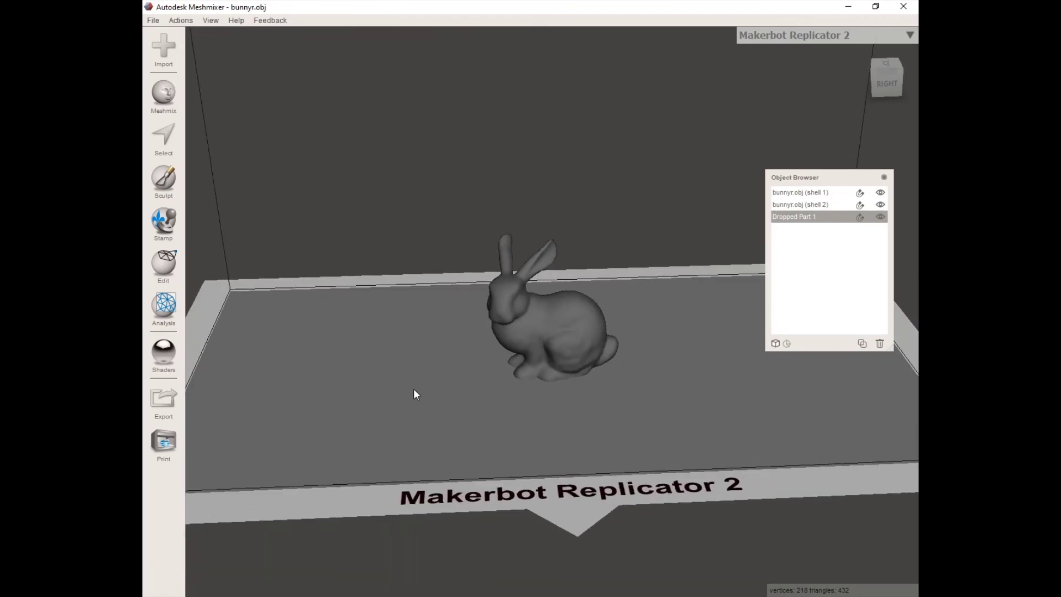
left_click(154, 22)
left_click(179, 62)
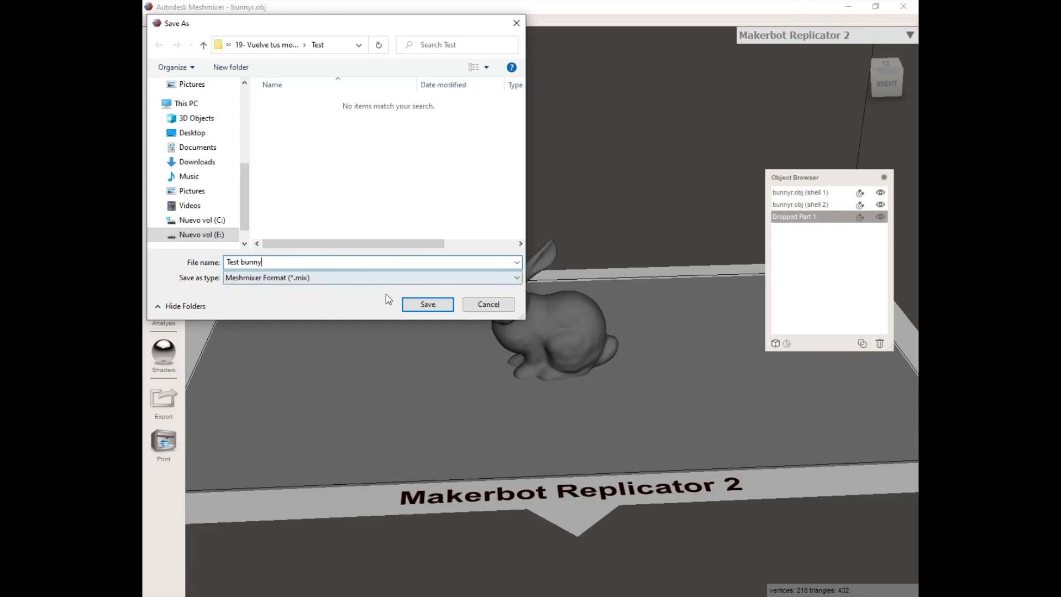
left_click(426, 306)
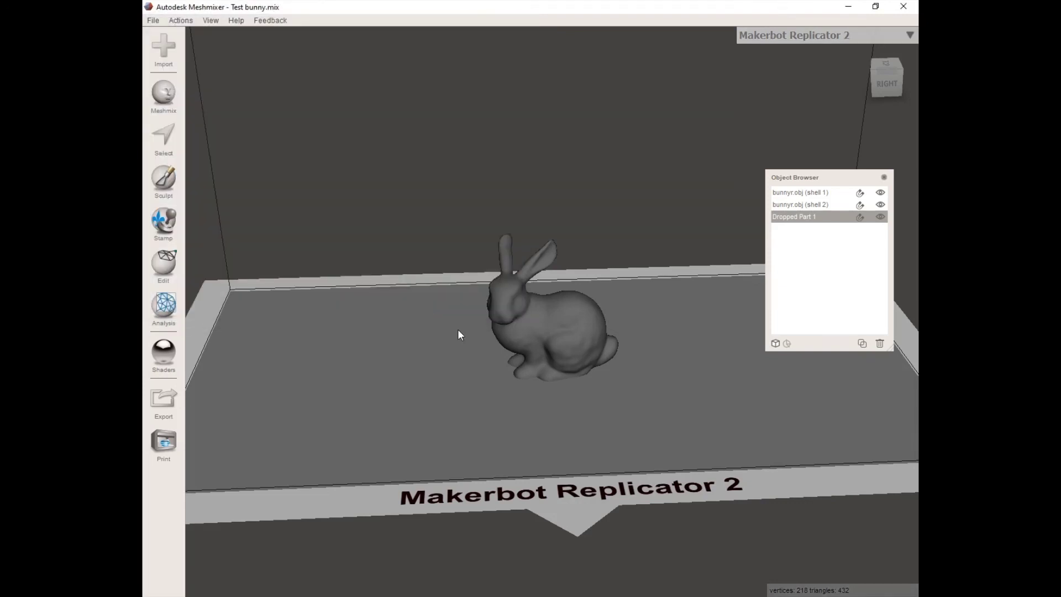
scroll(550, 385, "up", 2)
scroll(550, 384, "down", 4)
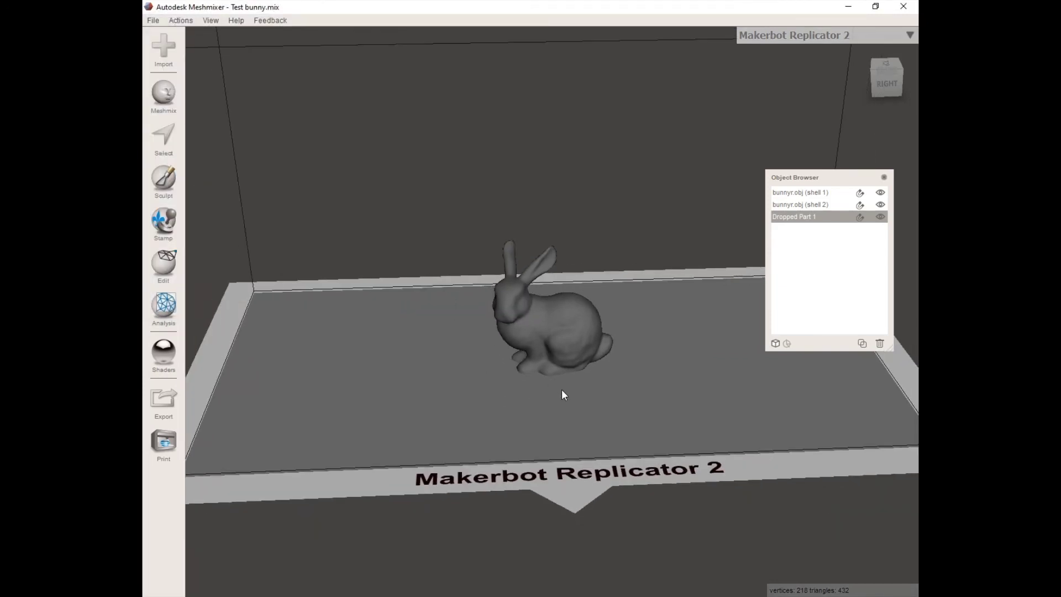
mouse_move(561, 389)
right_mouse_down()
mouse_move(504, 390)
mouse_move(568, 387)
mouse_move(556, 390)
right_mouse_up()
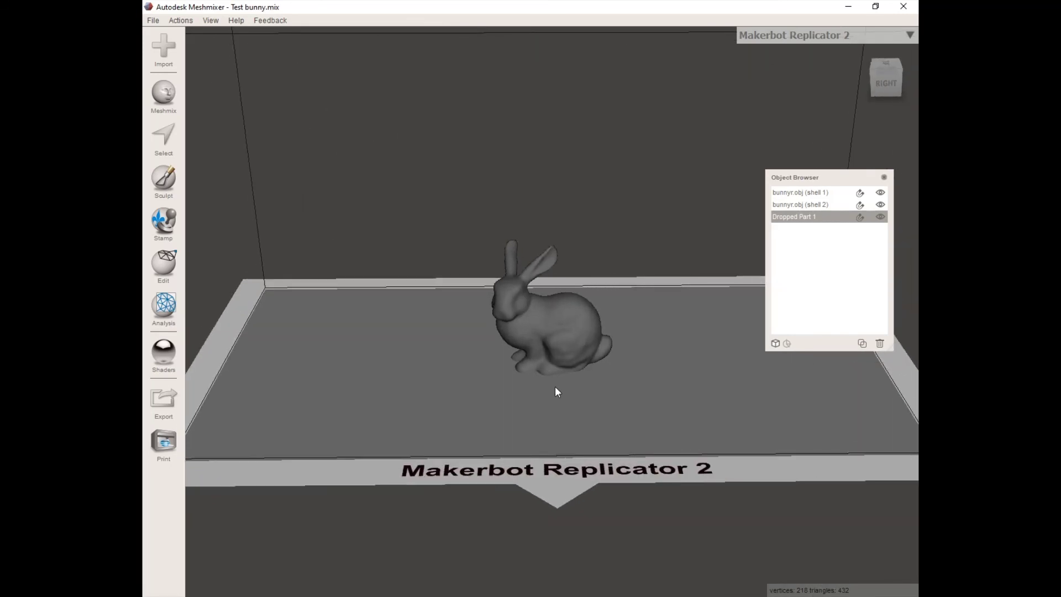
scroll(554, 387, "up", 1)
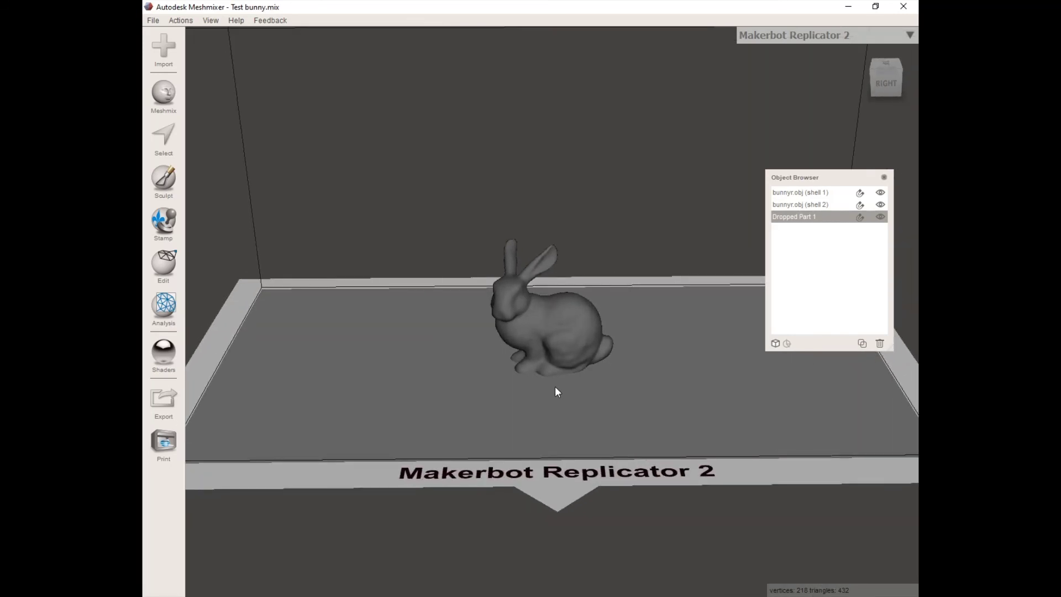